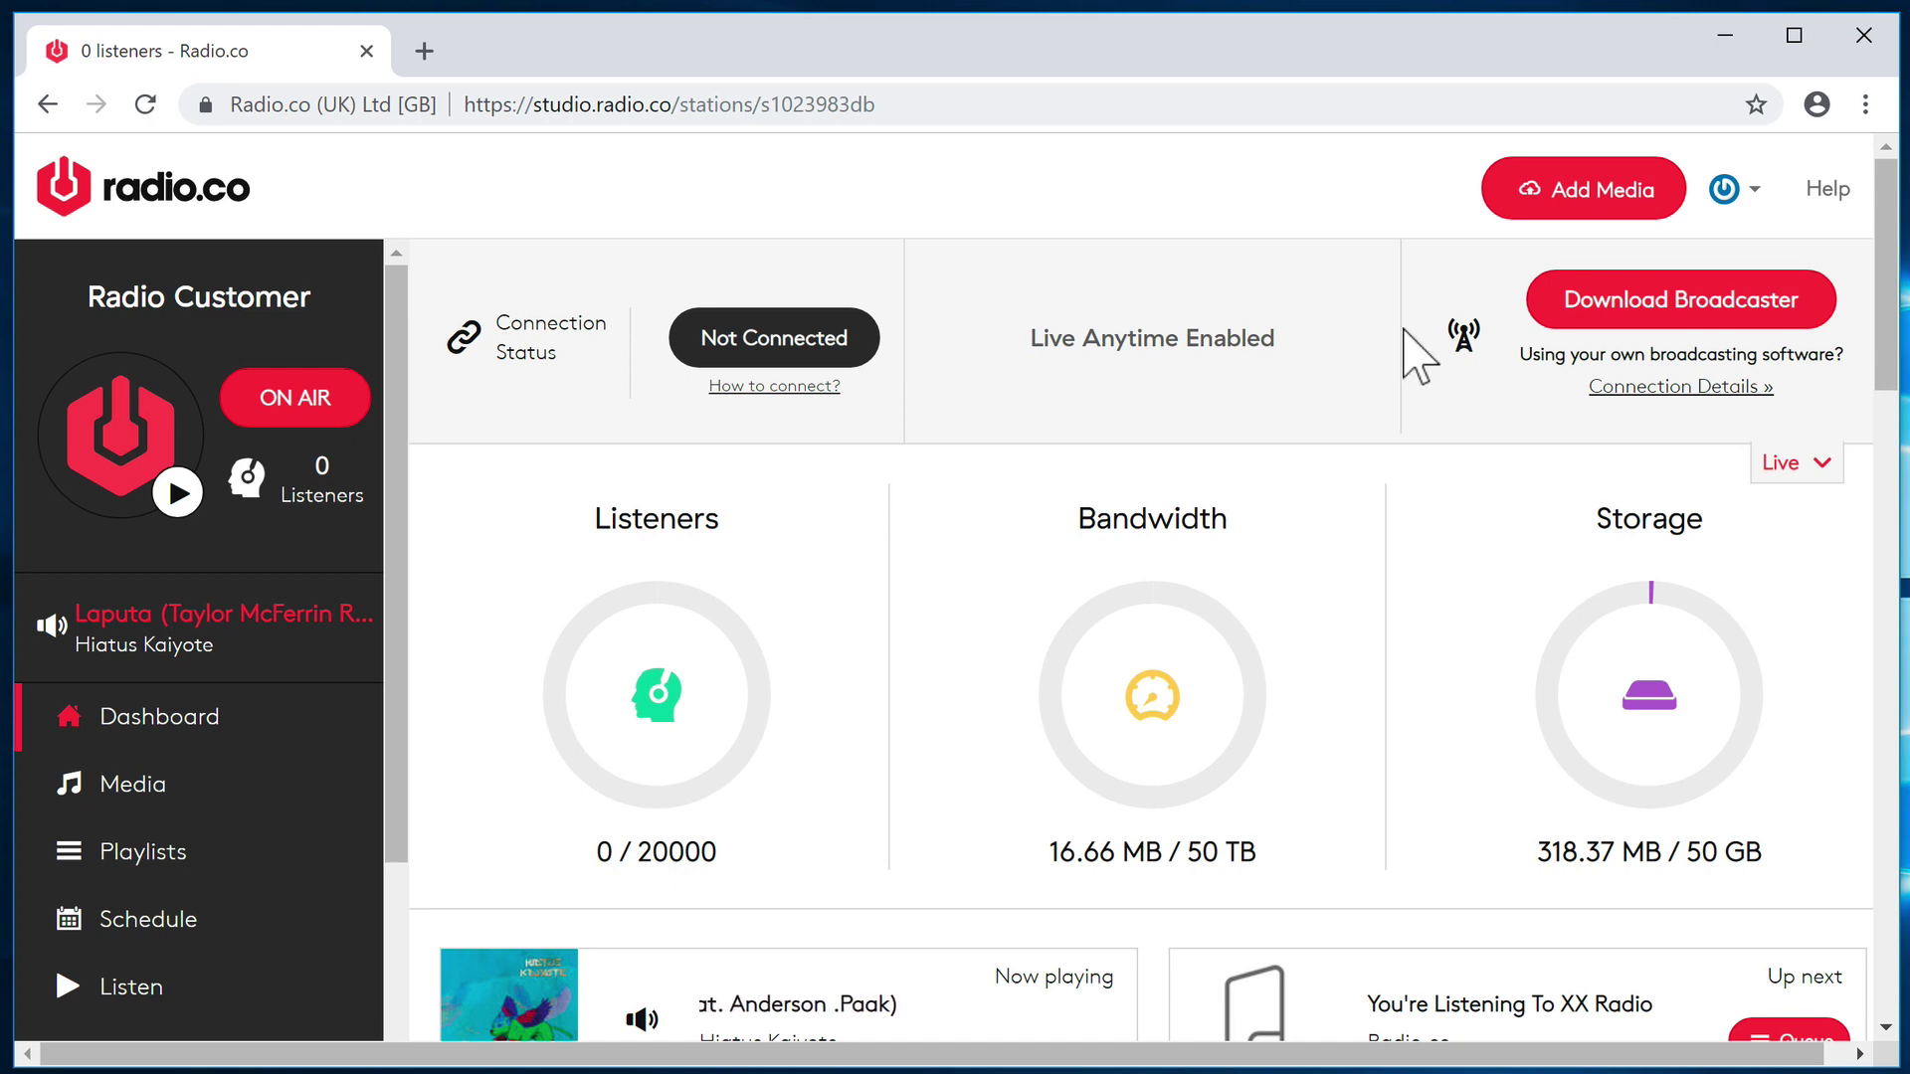
- Hide and re-show the live connection status panel, then open the Broadcaster for Windows guide
left_click(1828, 468)
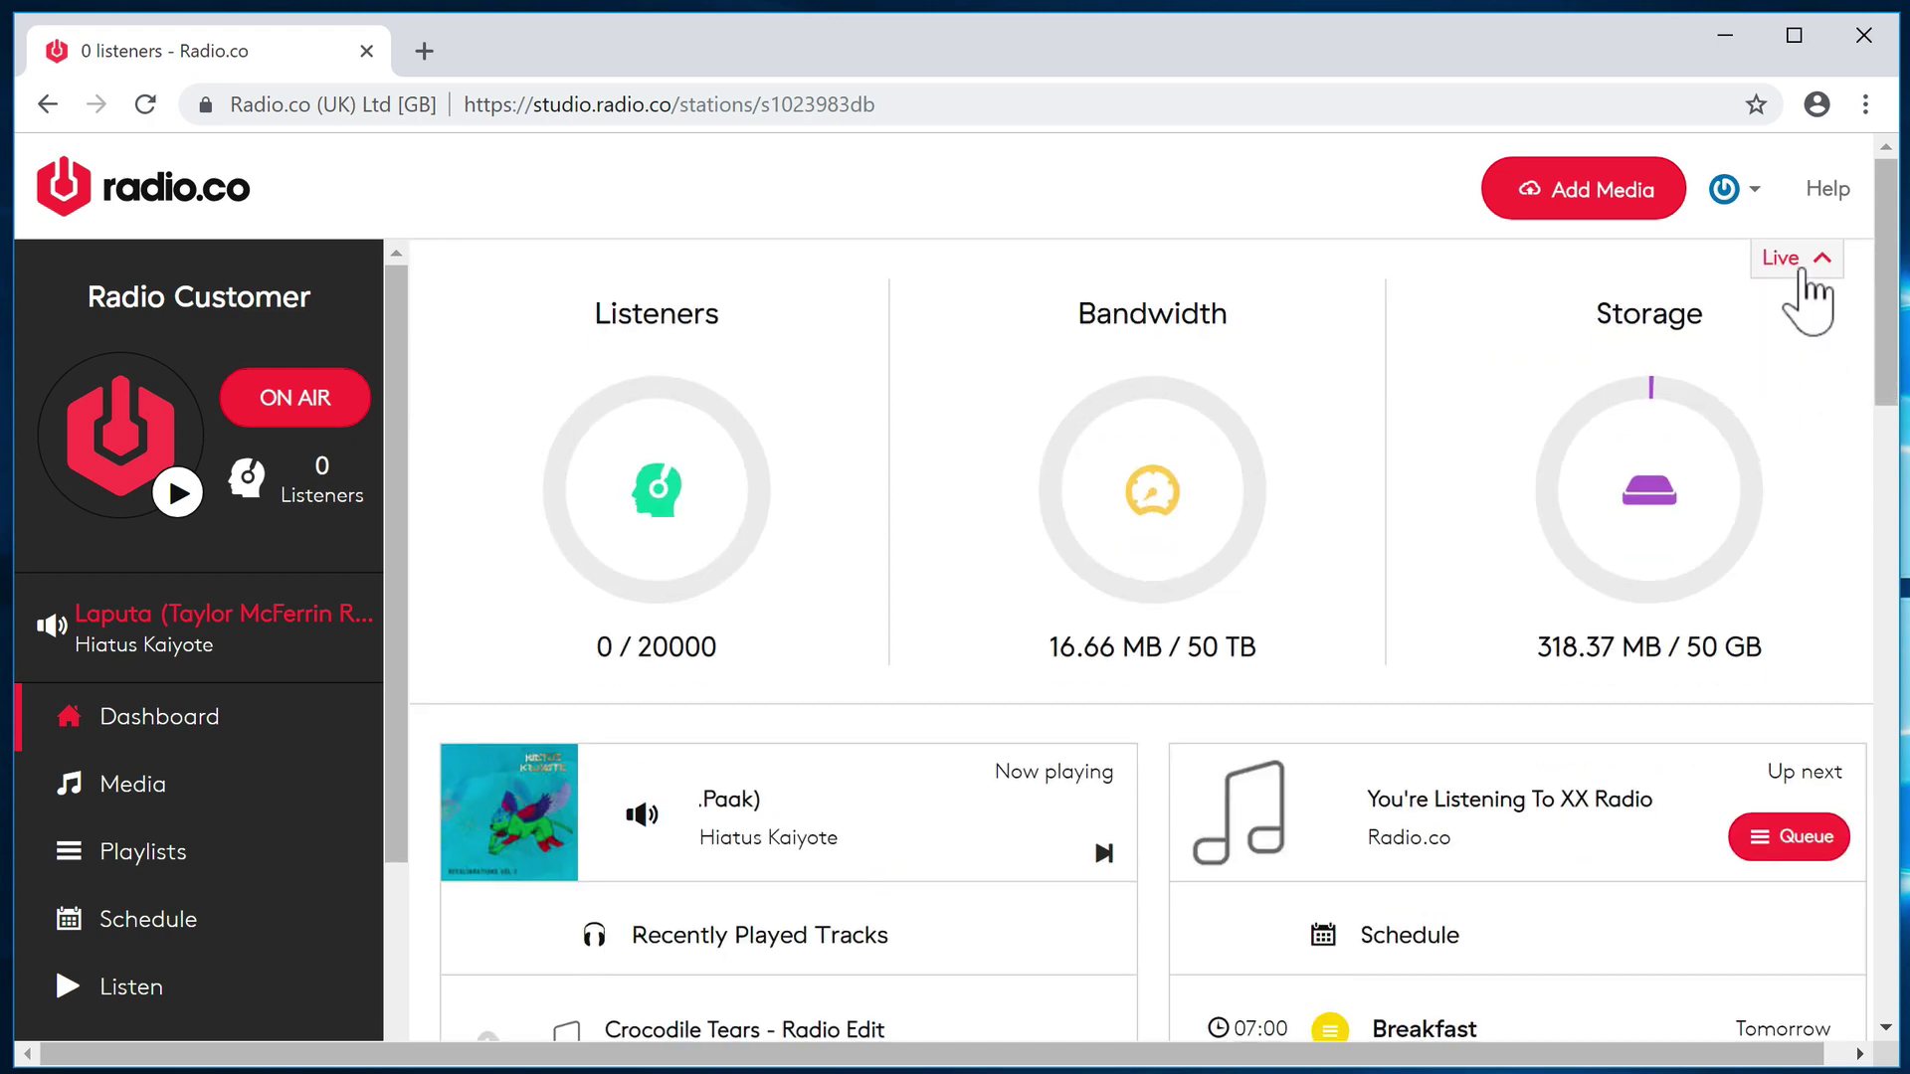
left_click(1804, 267)
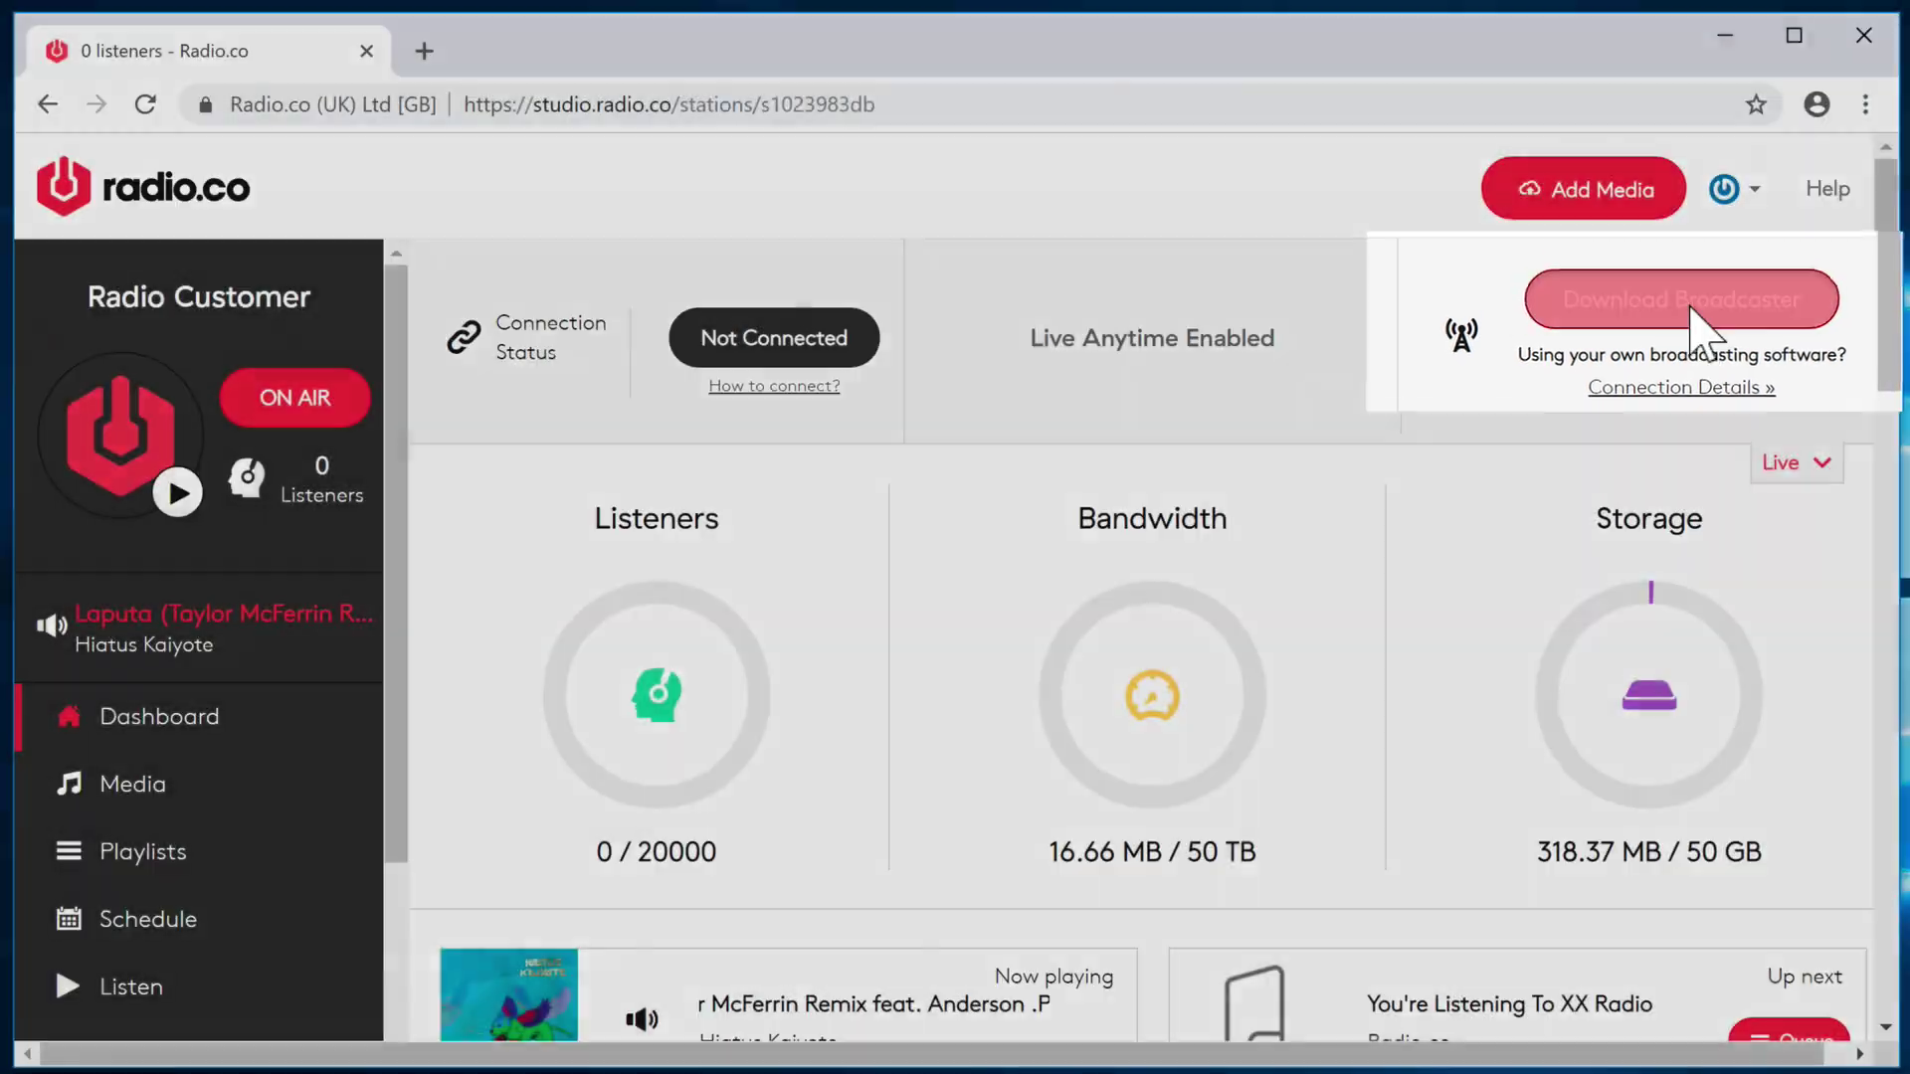
left_click(1691, 310)
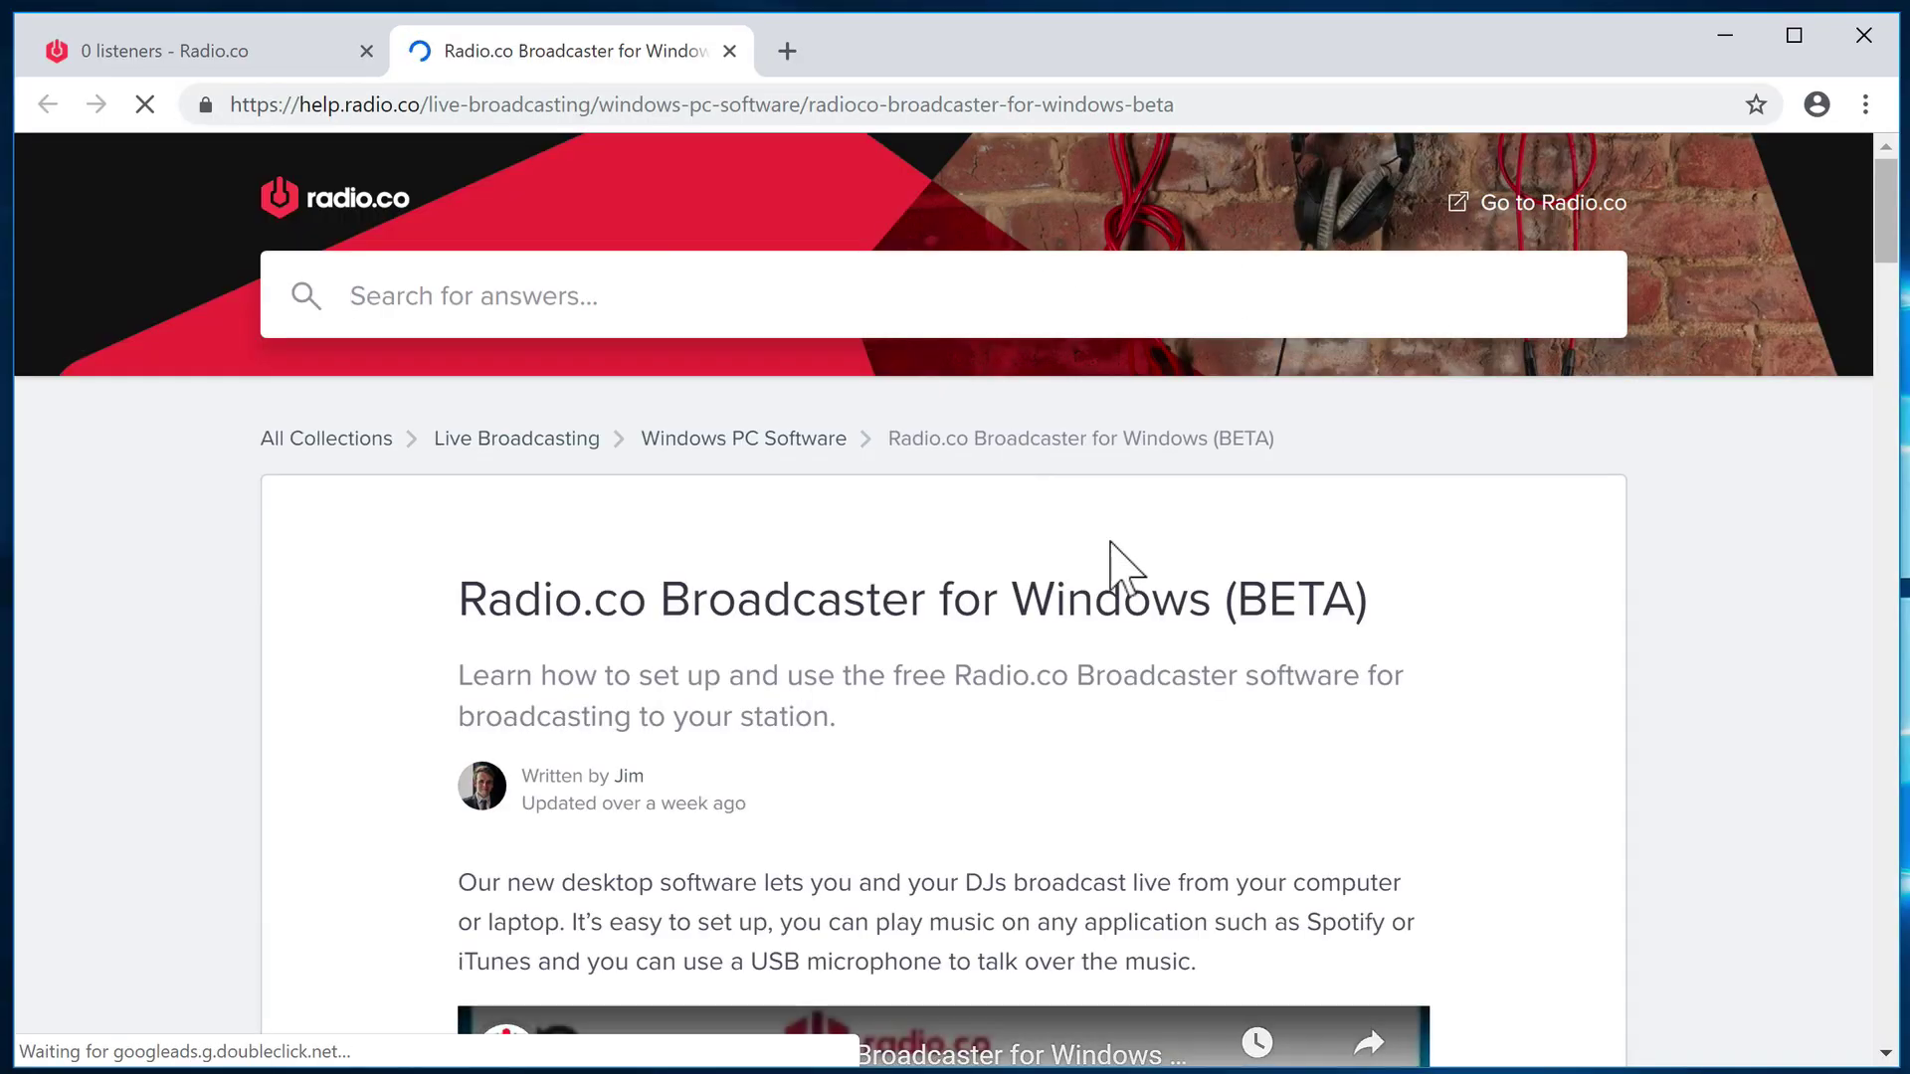
- Scroll to Setting Up and Logging In and follow the Download for Windows link
scroll(1130, 563, "down", 5)
scroll(1119, 562, "down", 4)
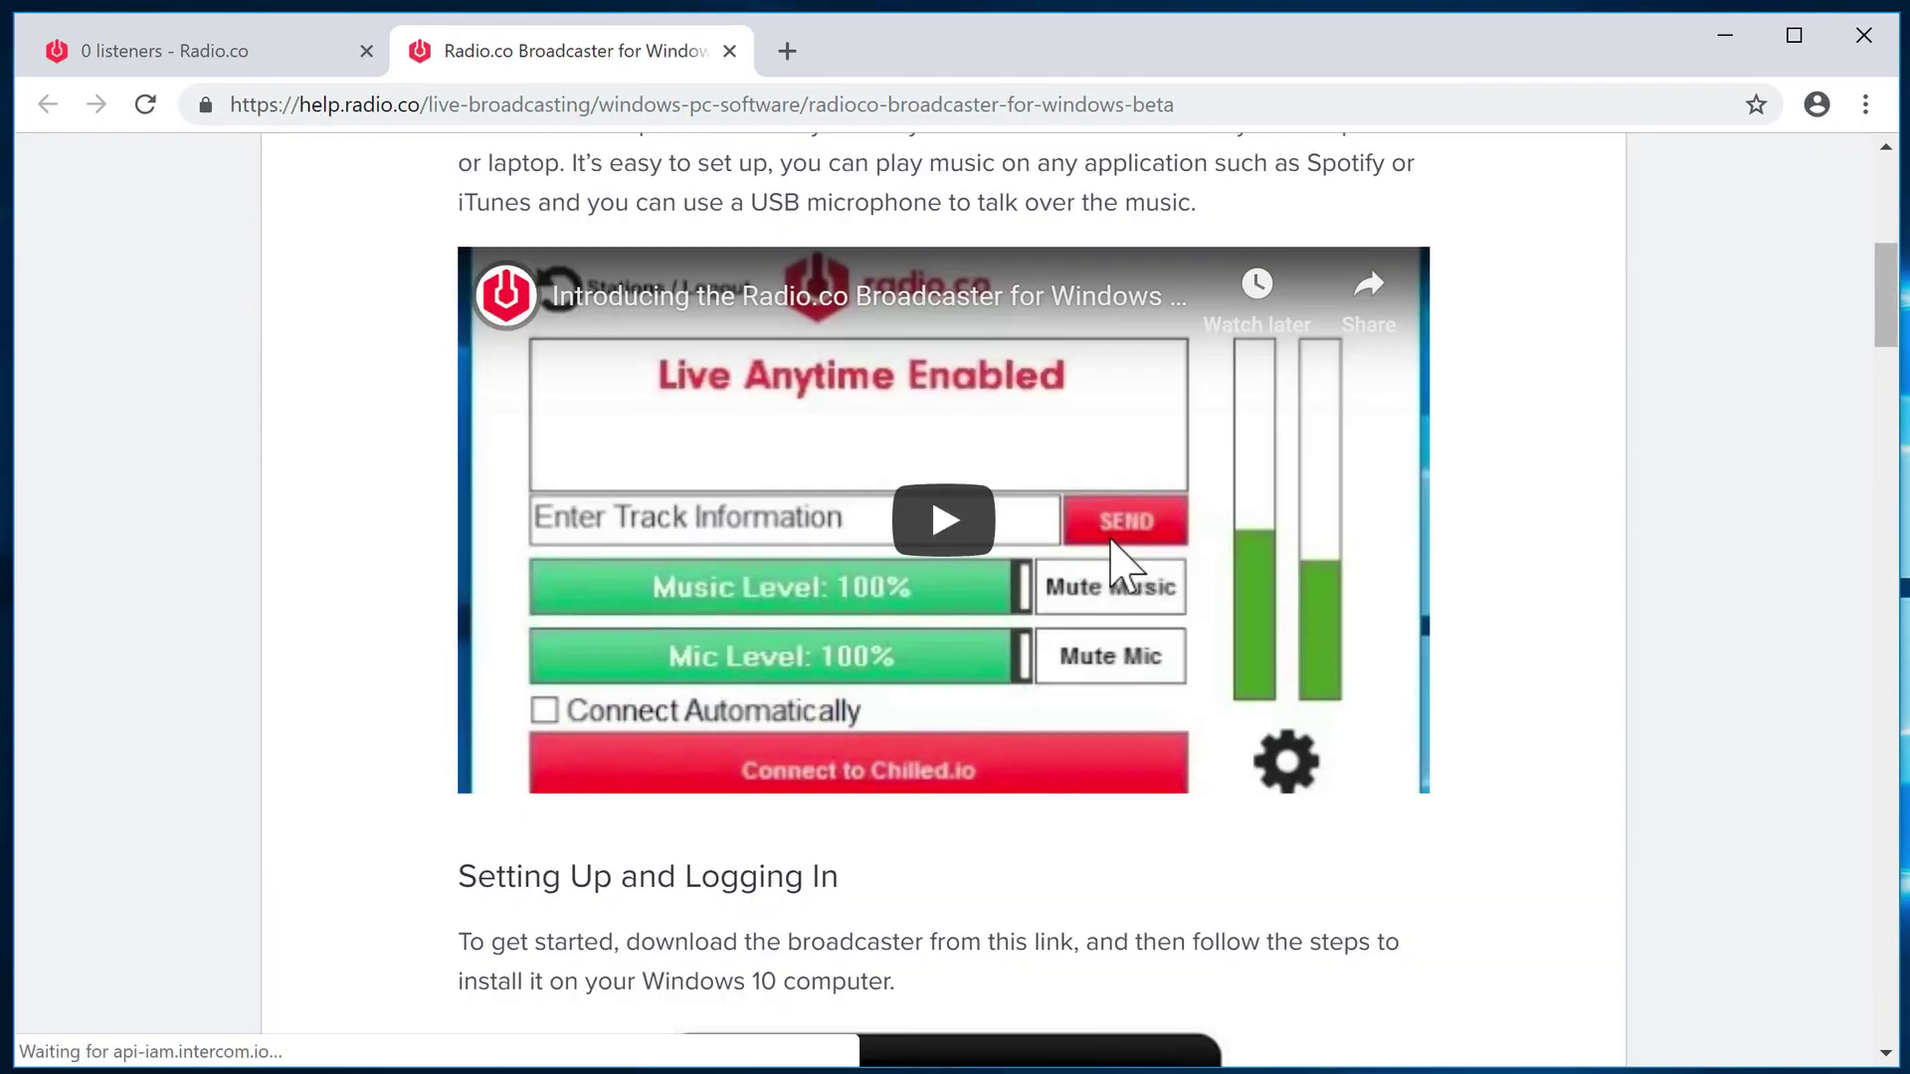
scroll(1109, 559, "down", 5)
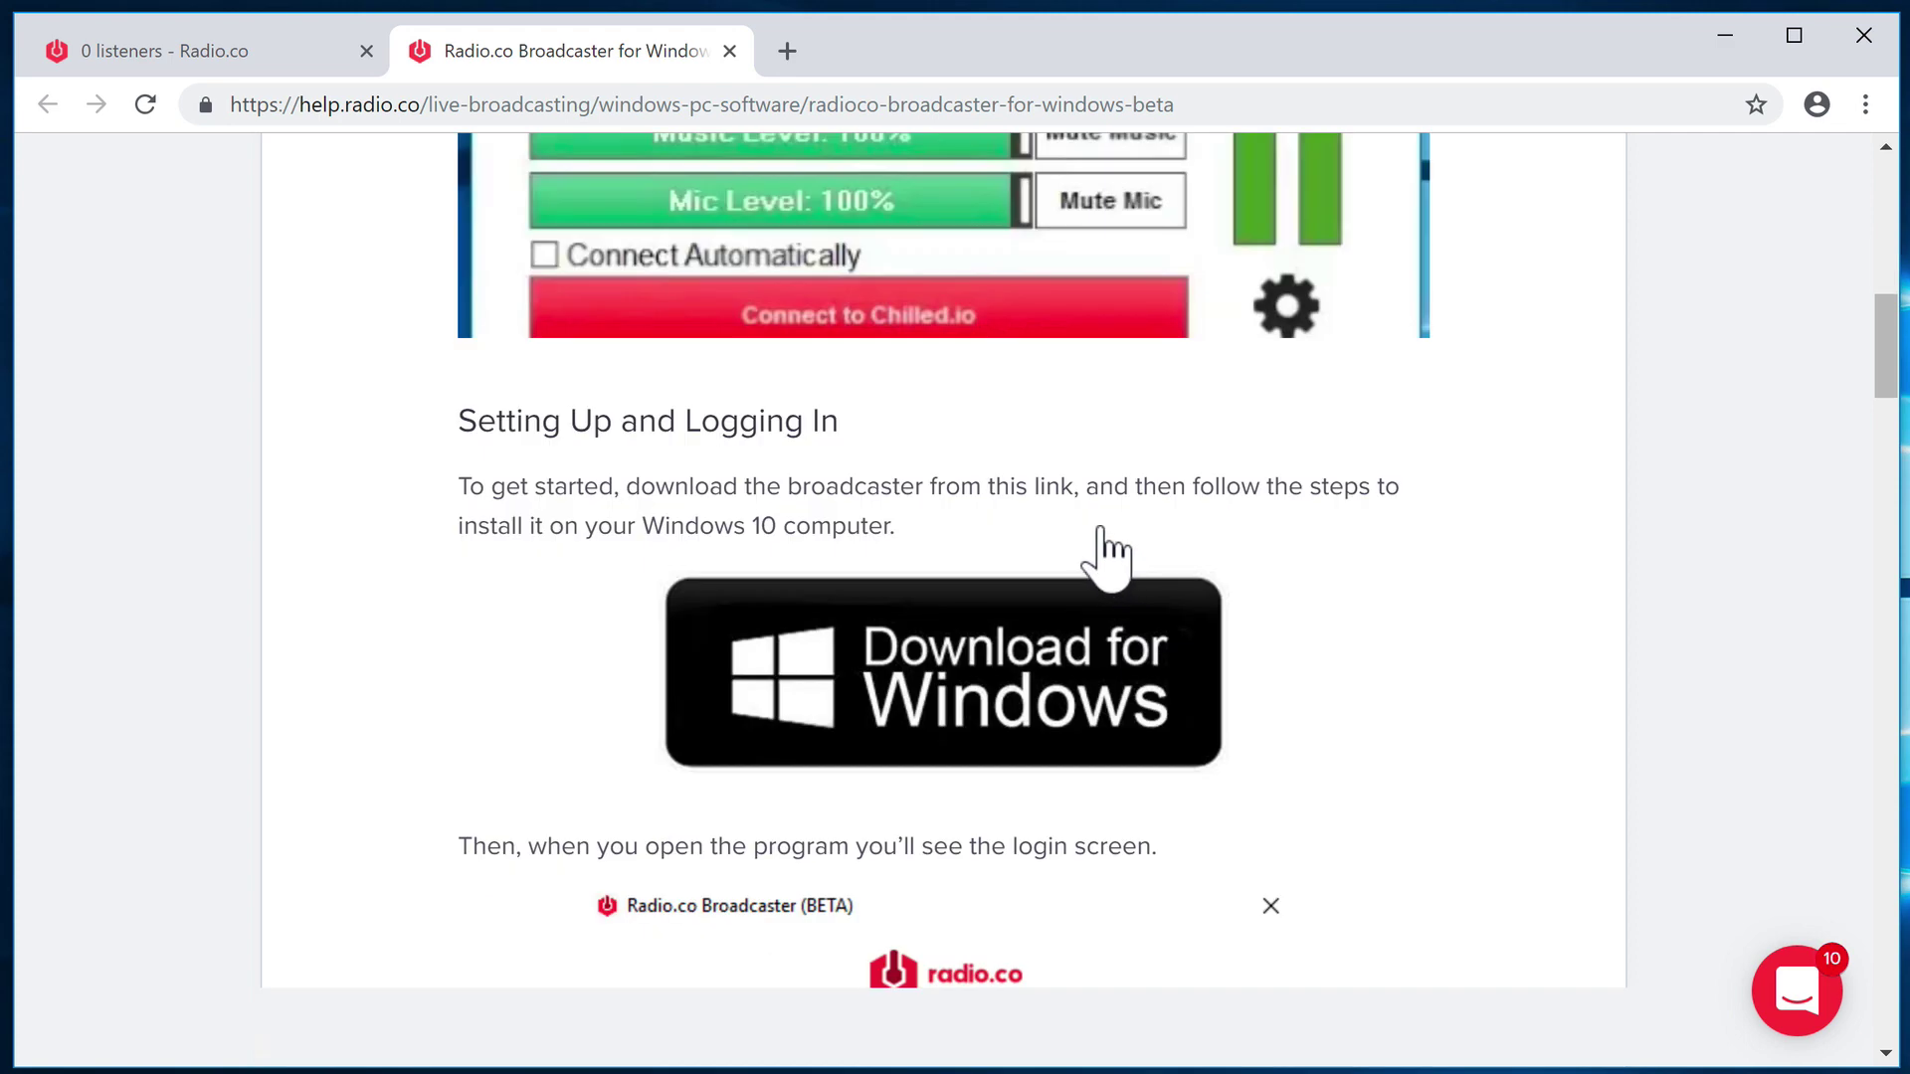
left_click(1102, 663)
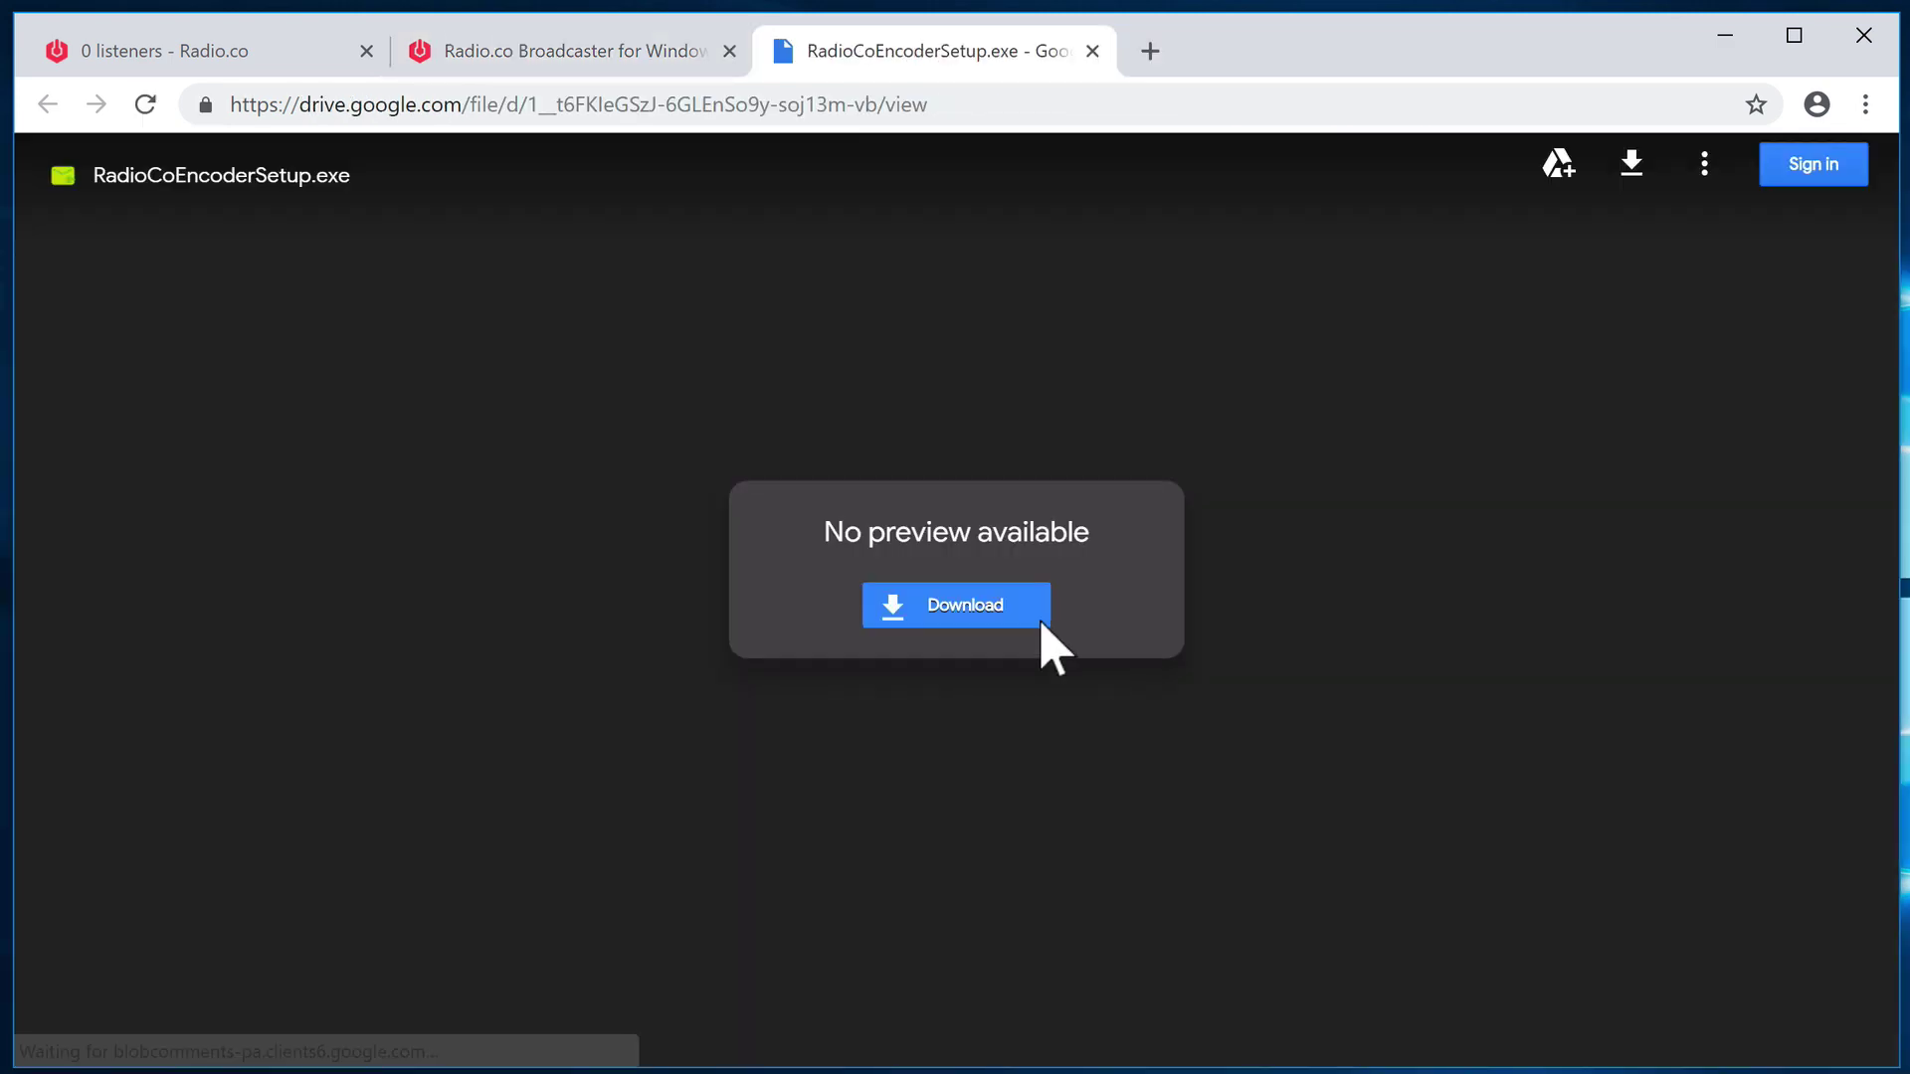
- Download RadioCoEncoderSetup.exe from Google Drive and run it from the download bar
left_click(994, 612)
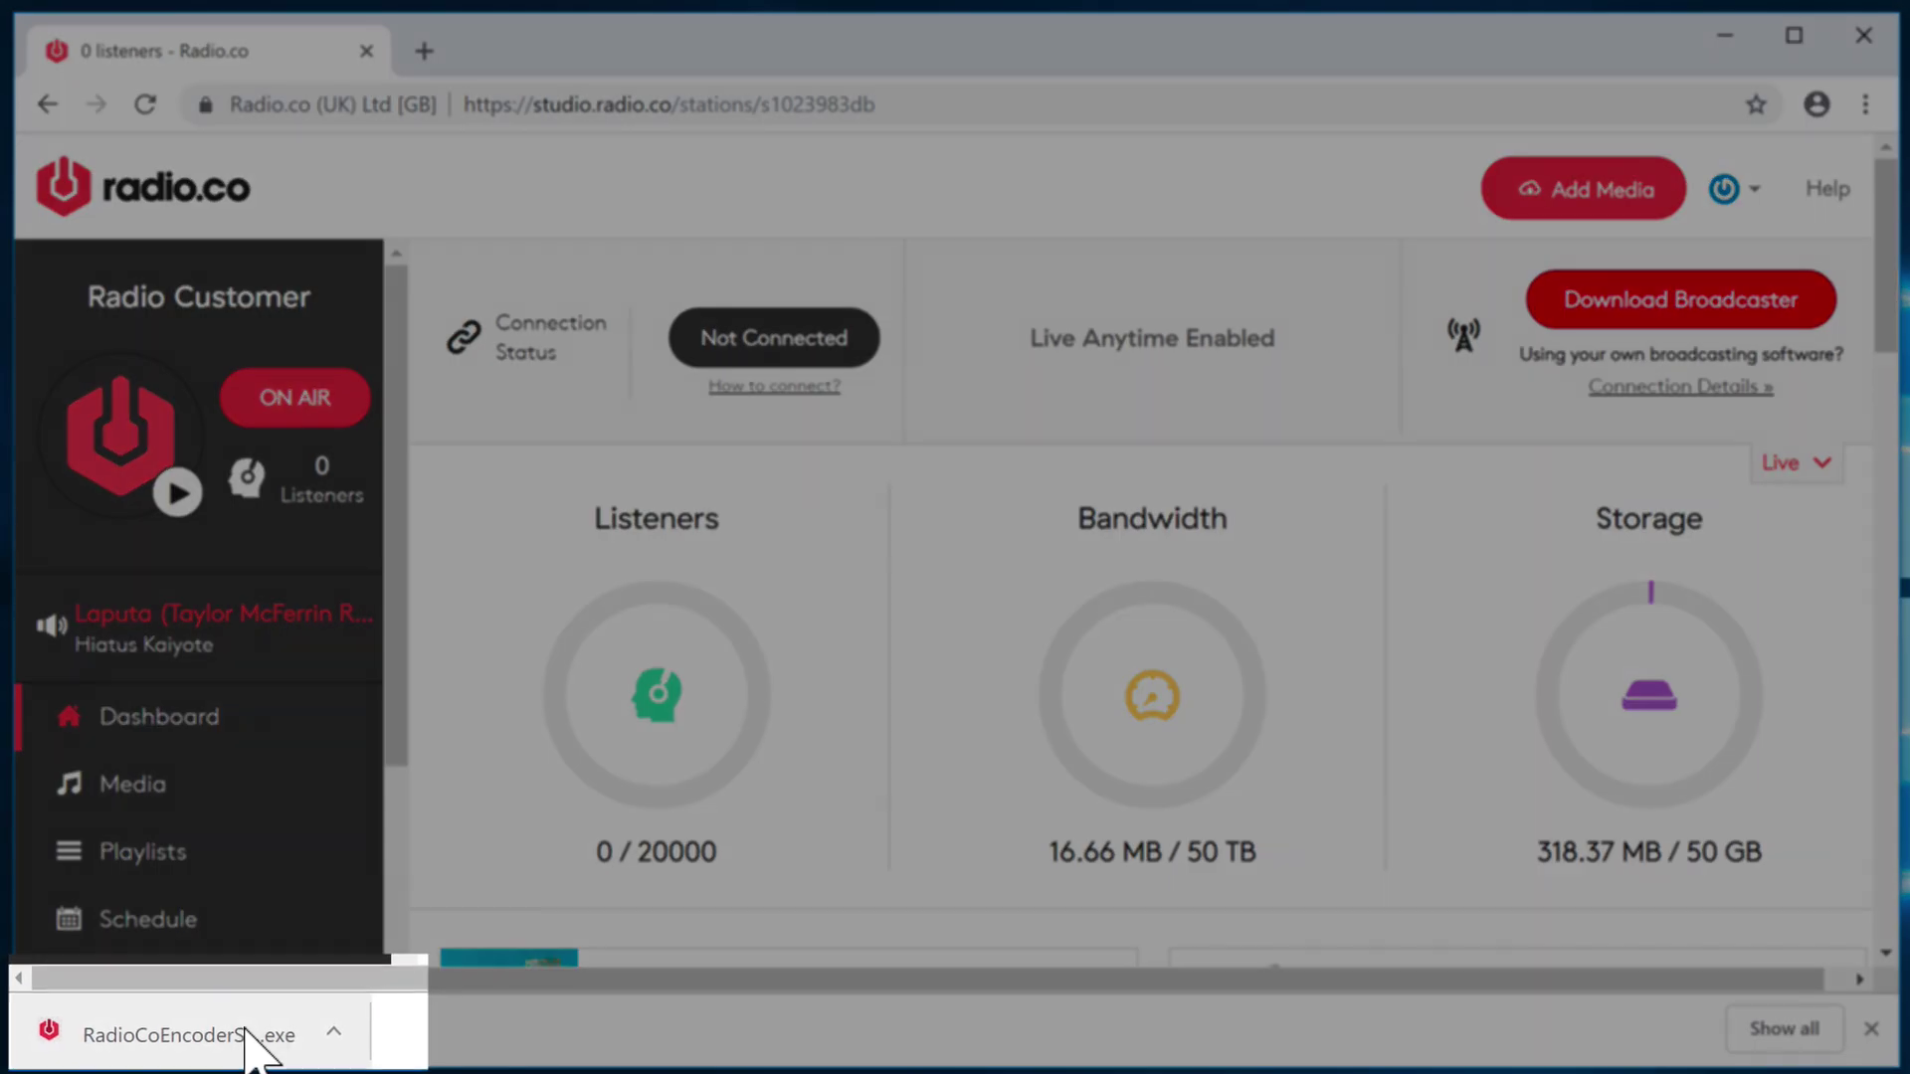
left_click(169, 1035)
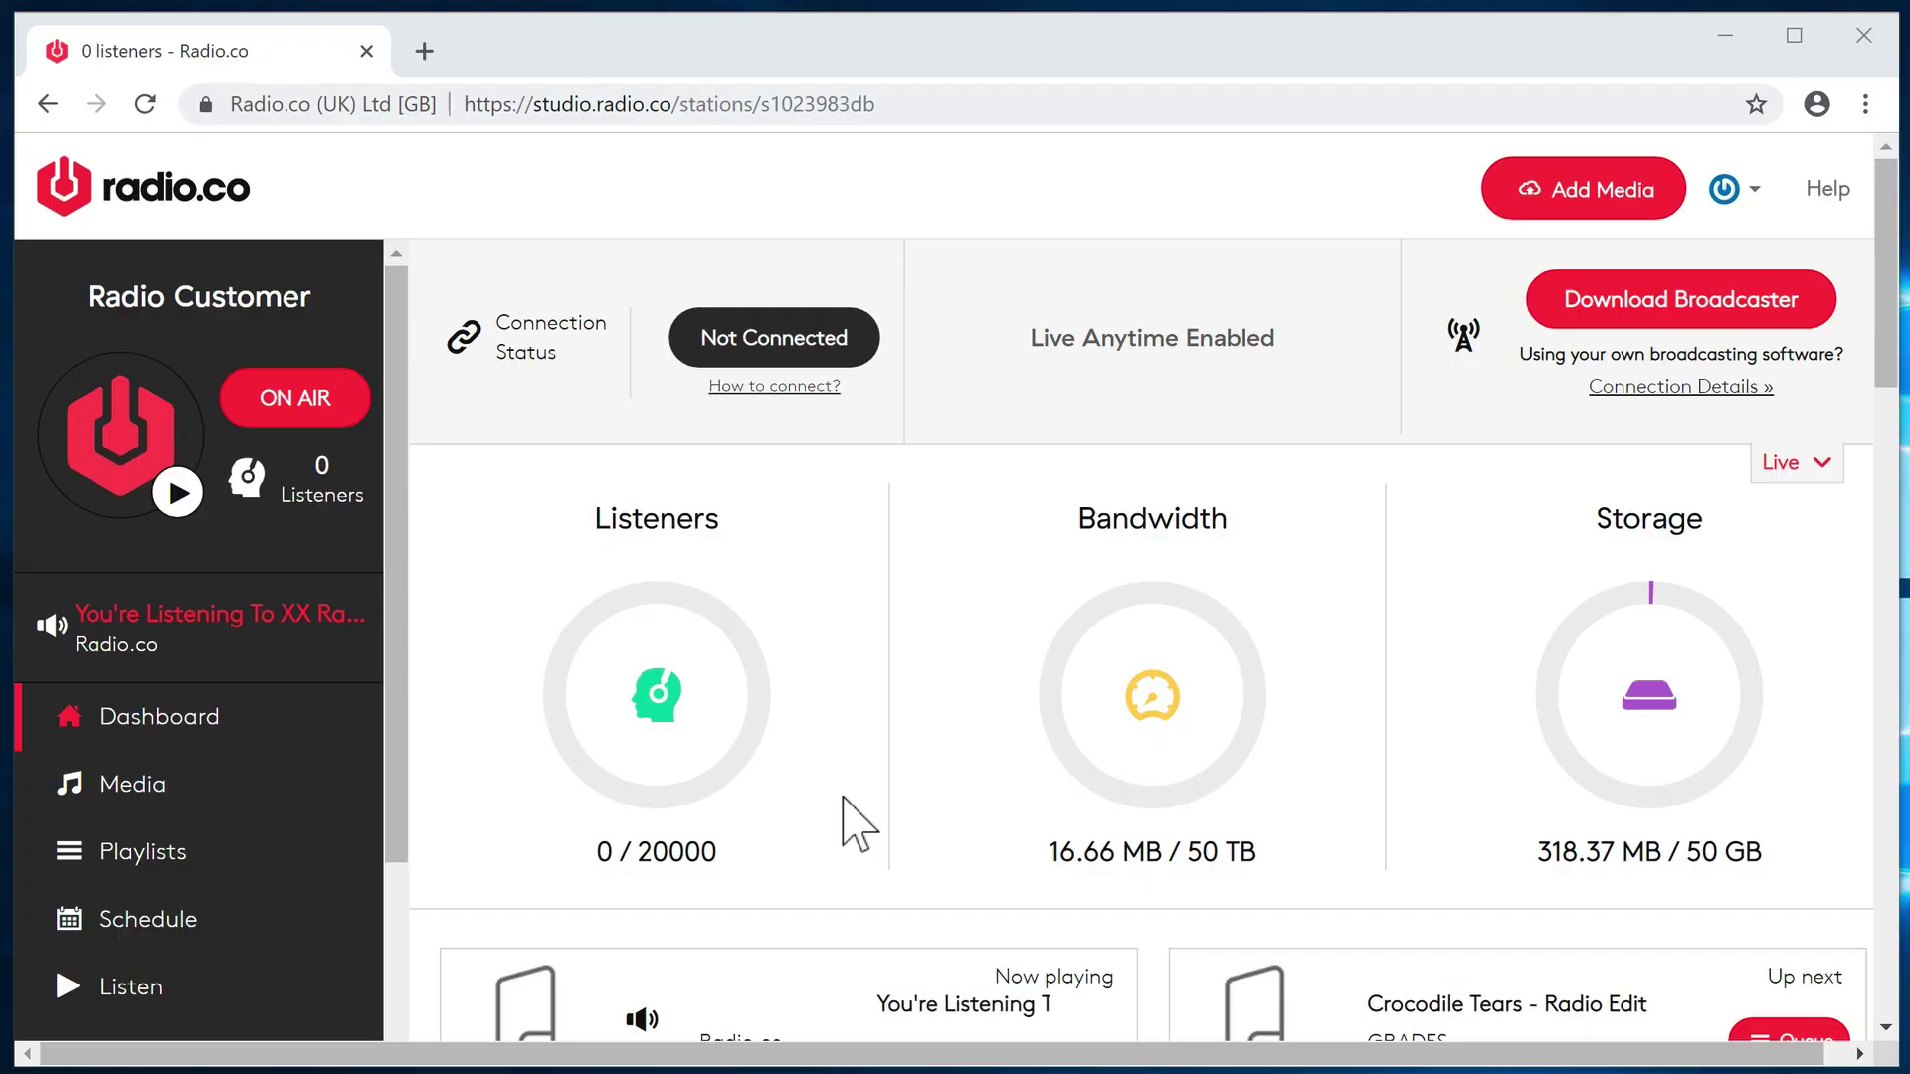
- Install Radio.co Encoder with default options, finishing with Launch RadioCoEncoder checked
left_click(1179, 800)
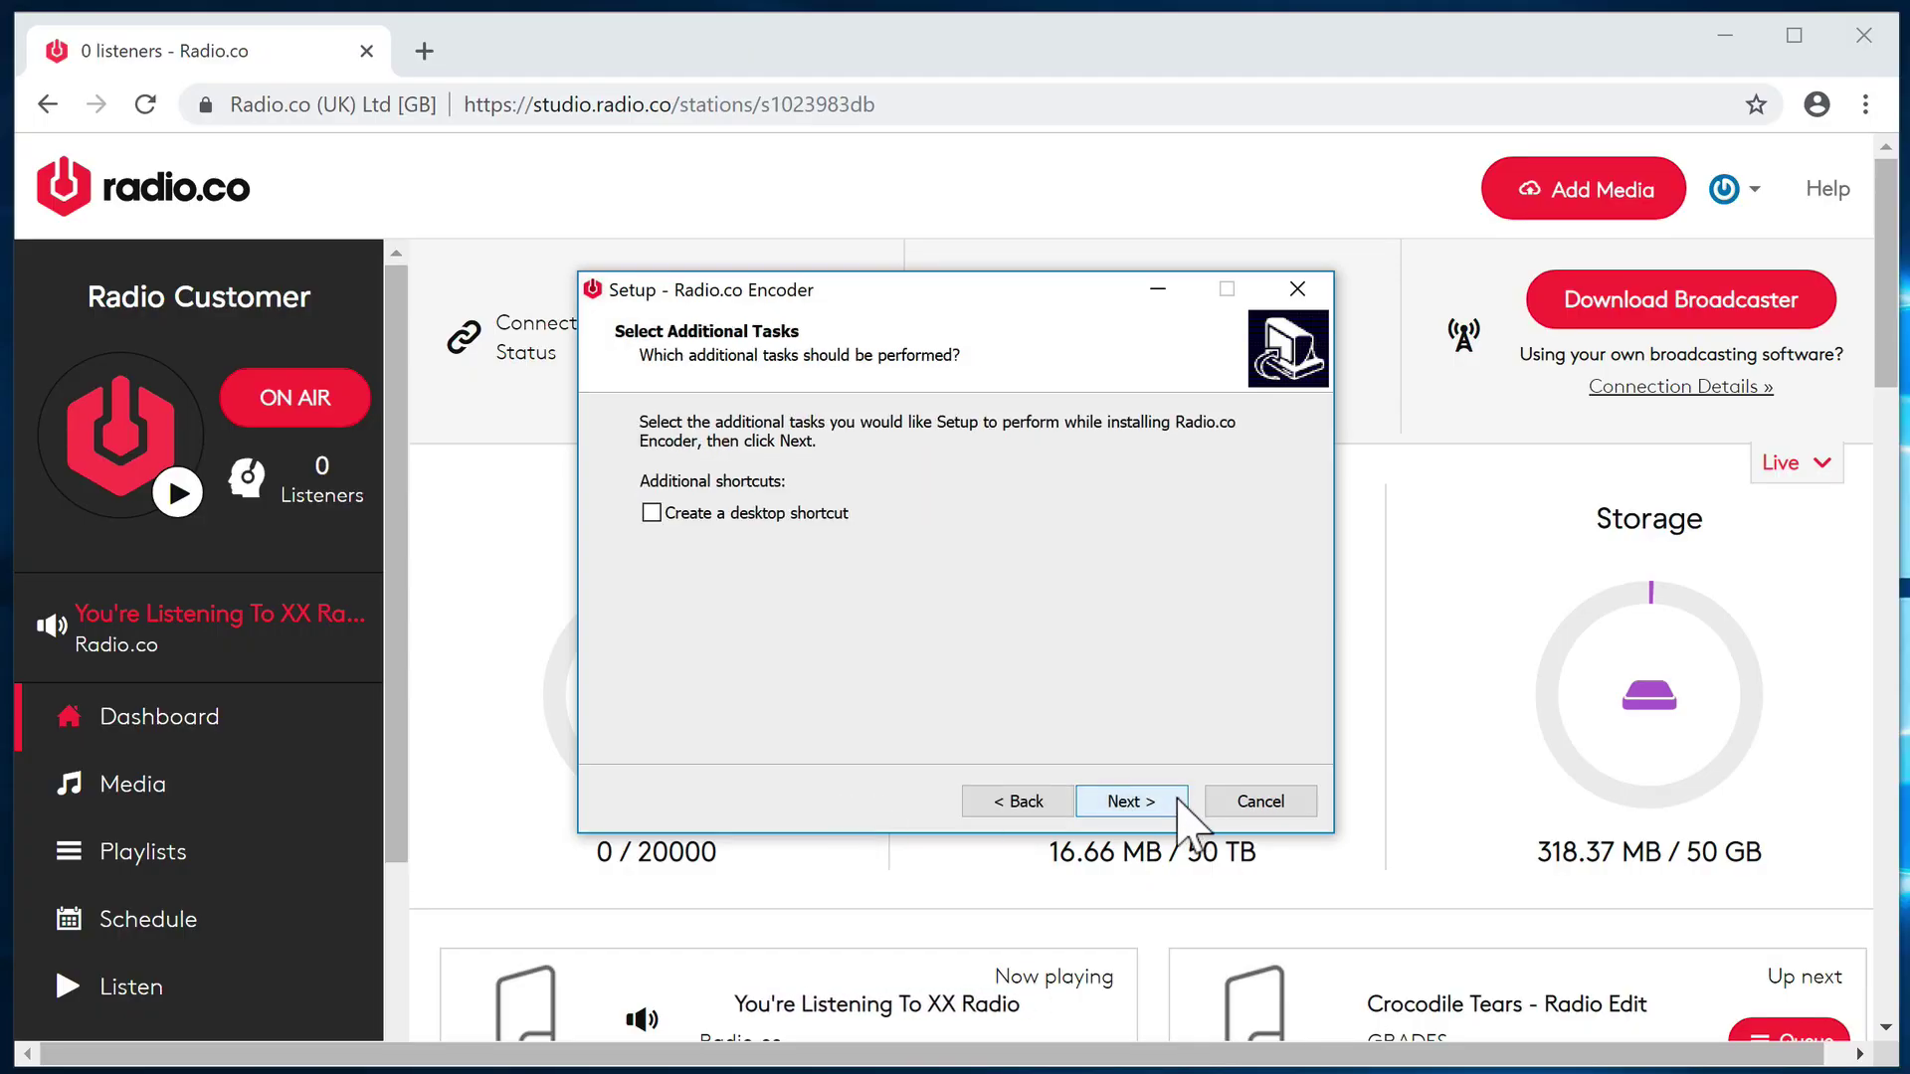
left_click(1179, 801)
left_click(1178, 801)
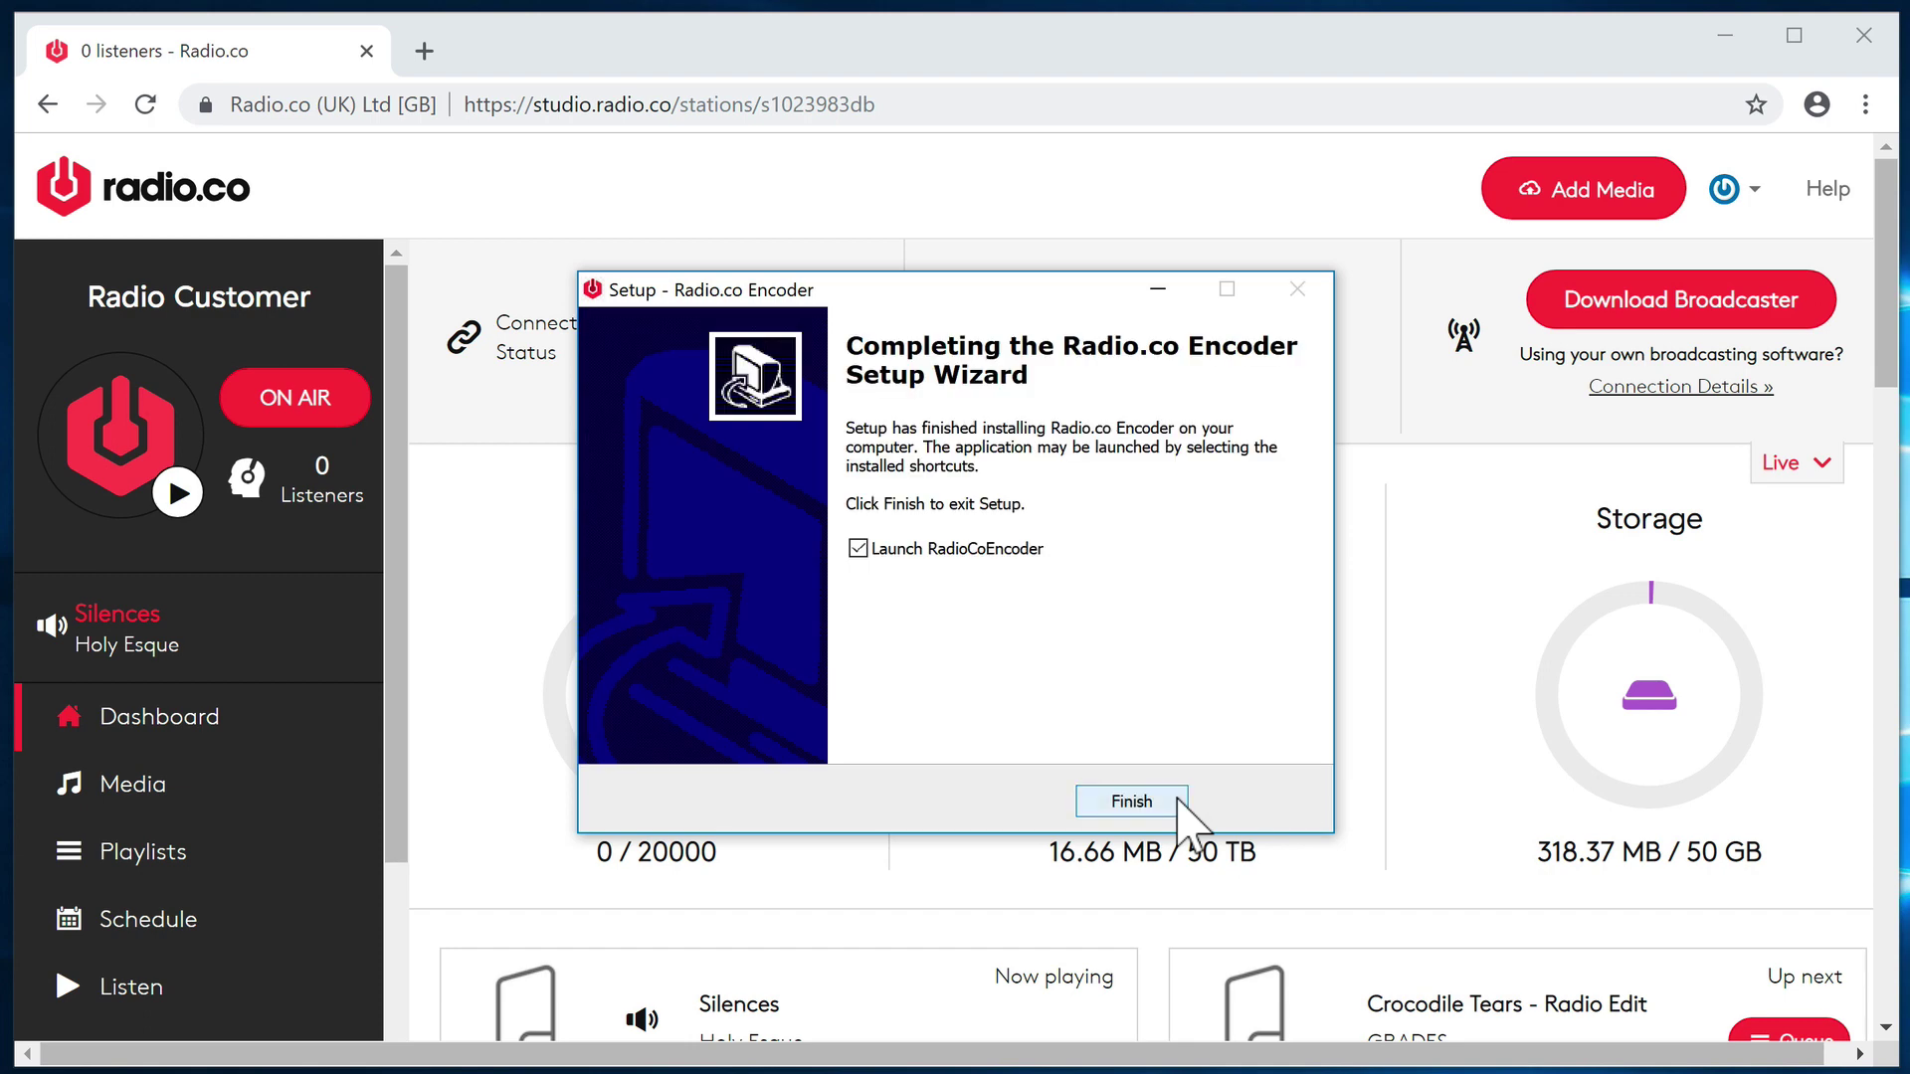
left_click(1177, 799)
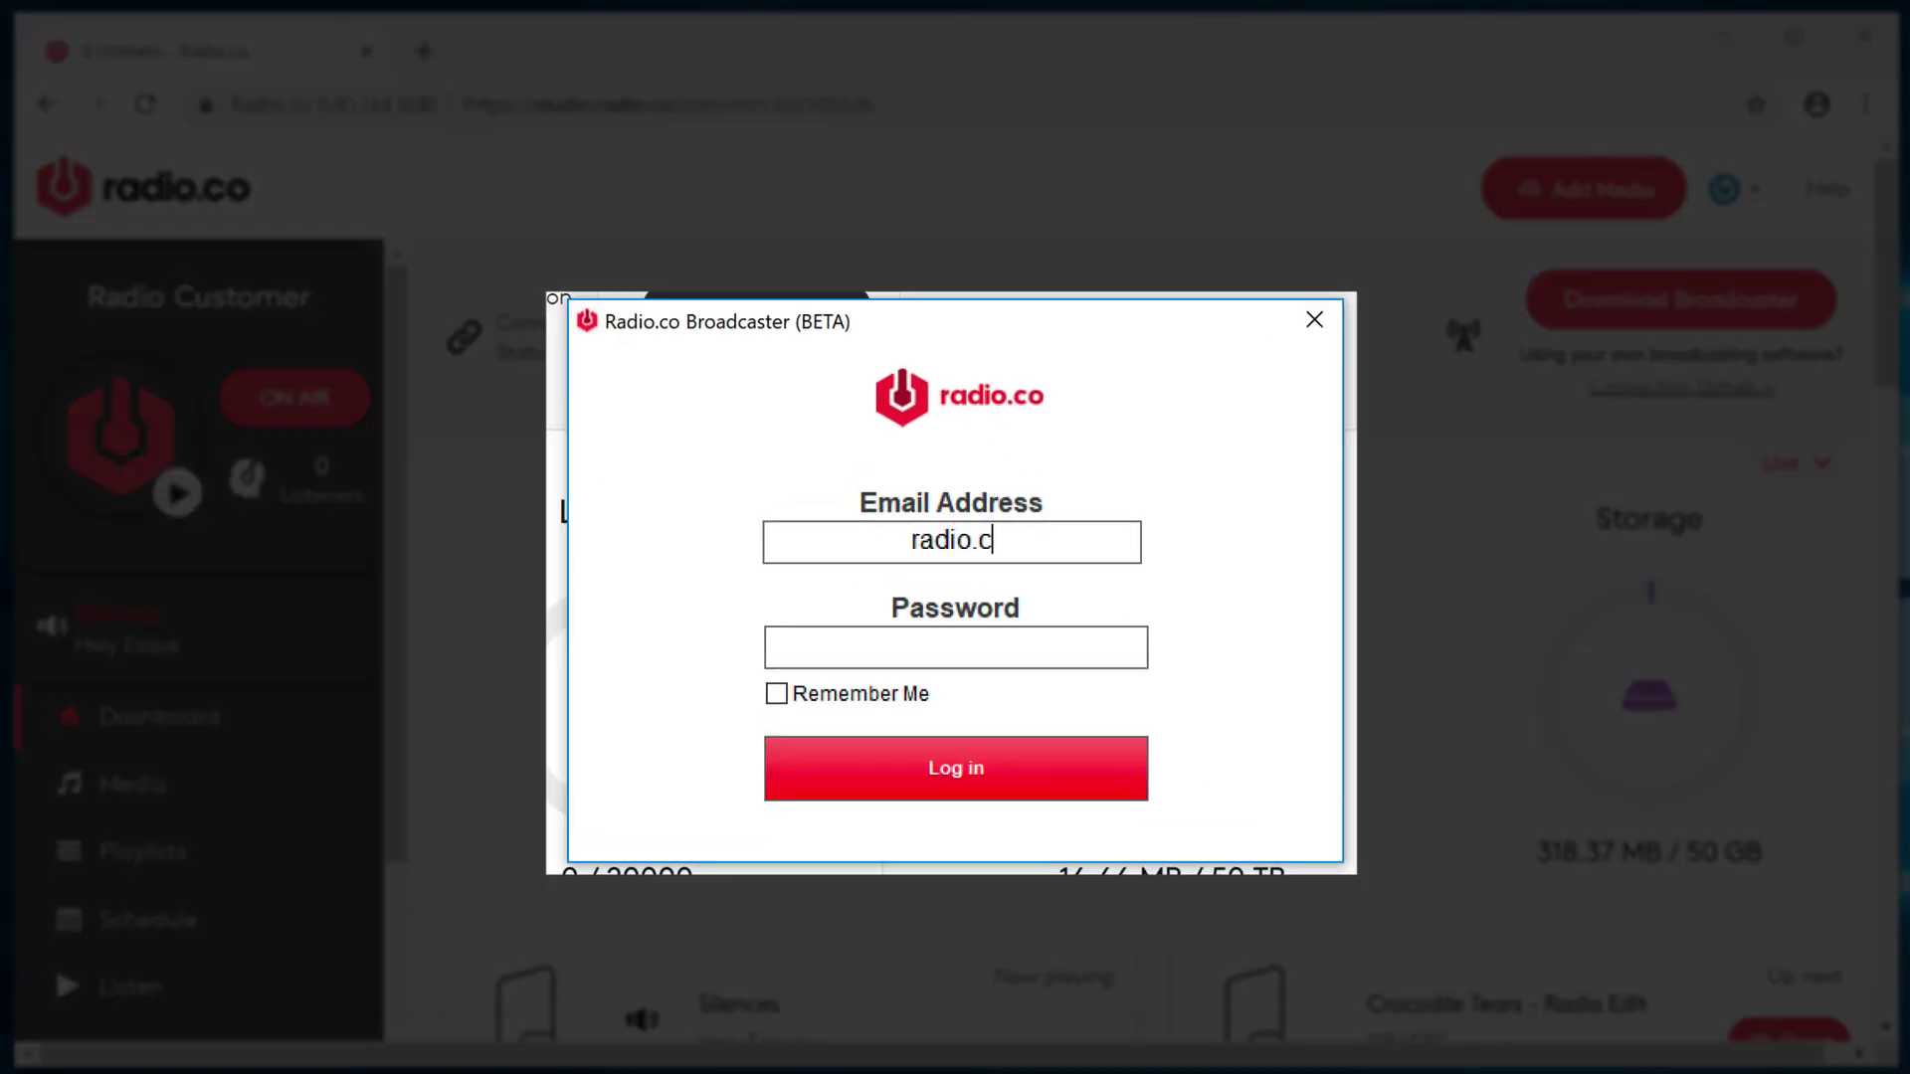
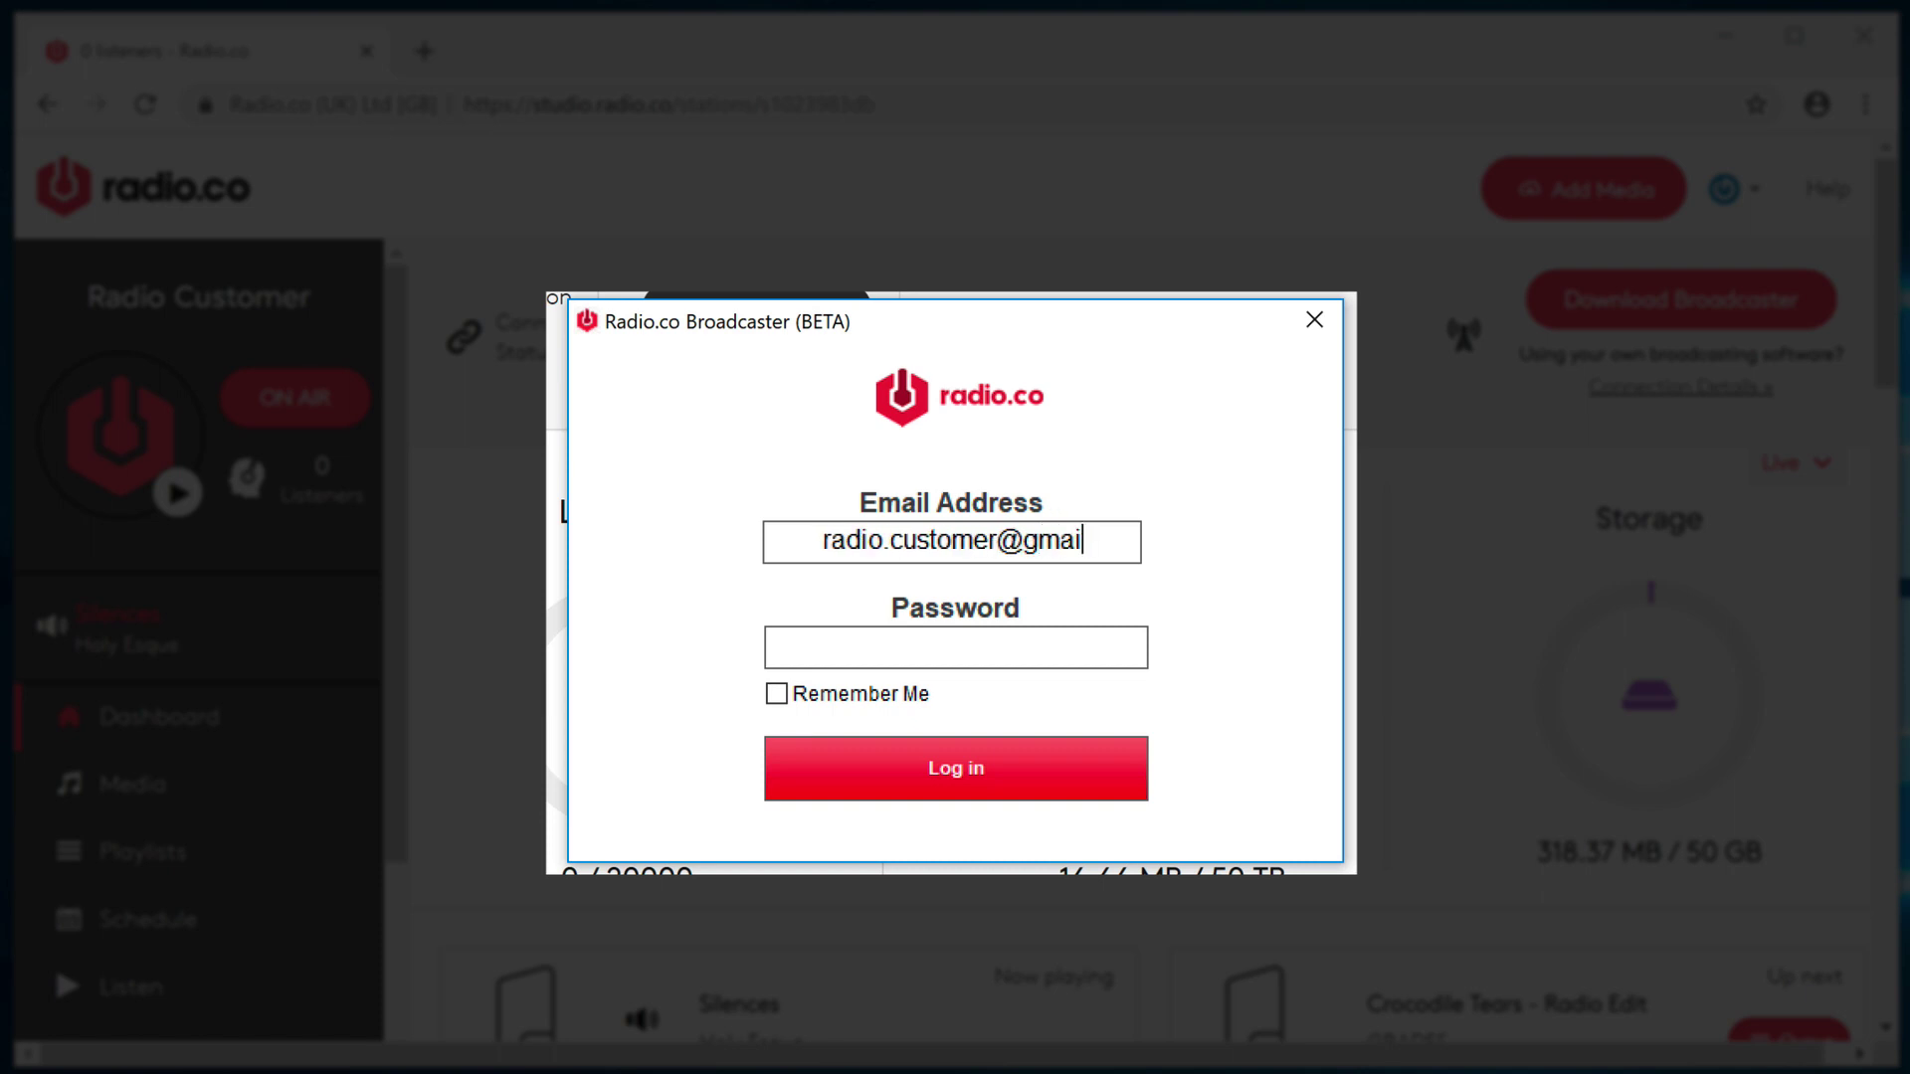
- Log in to the Broadcaster with the account email and password, with Remember Me ticked
key("Tab")
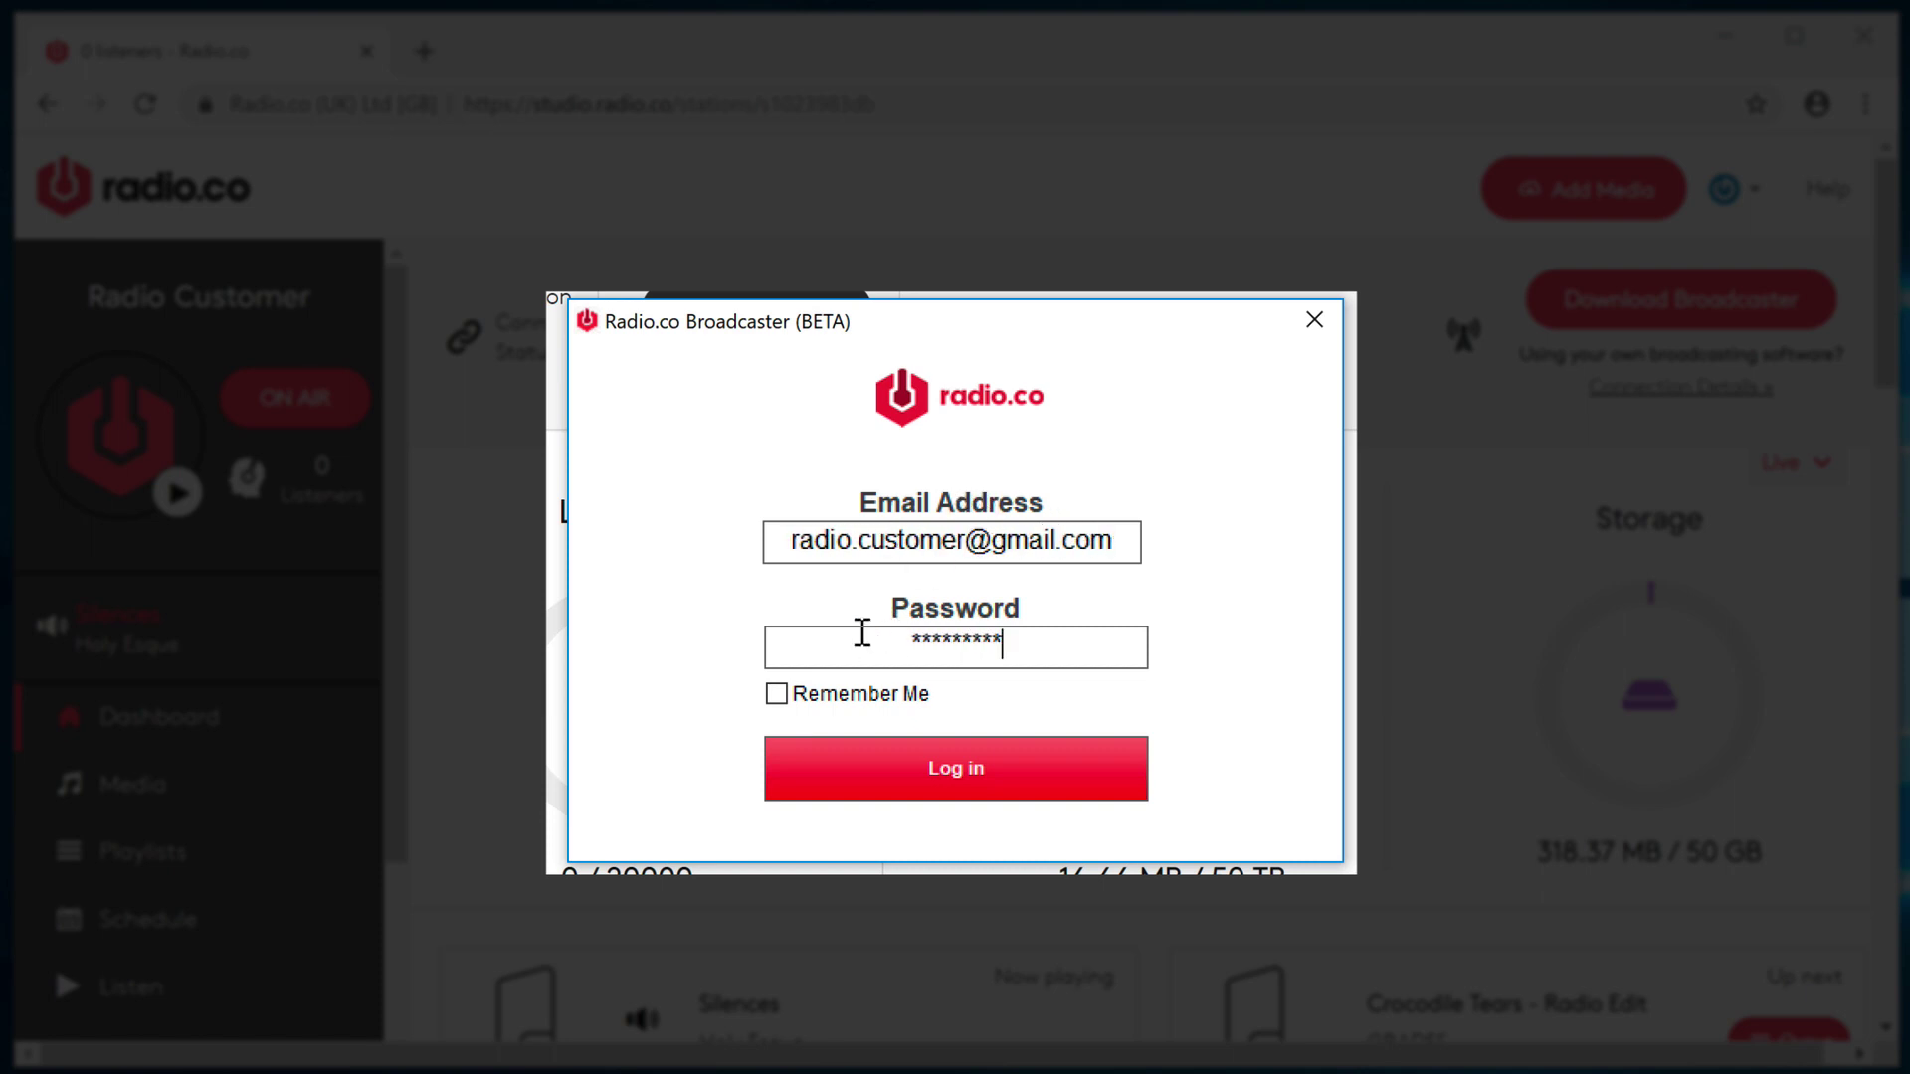
left_click(860, 693)
left_click(957, 764)
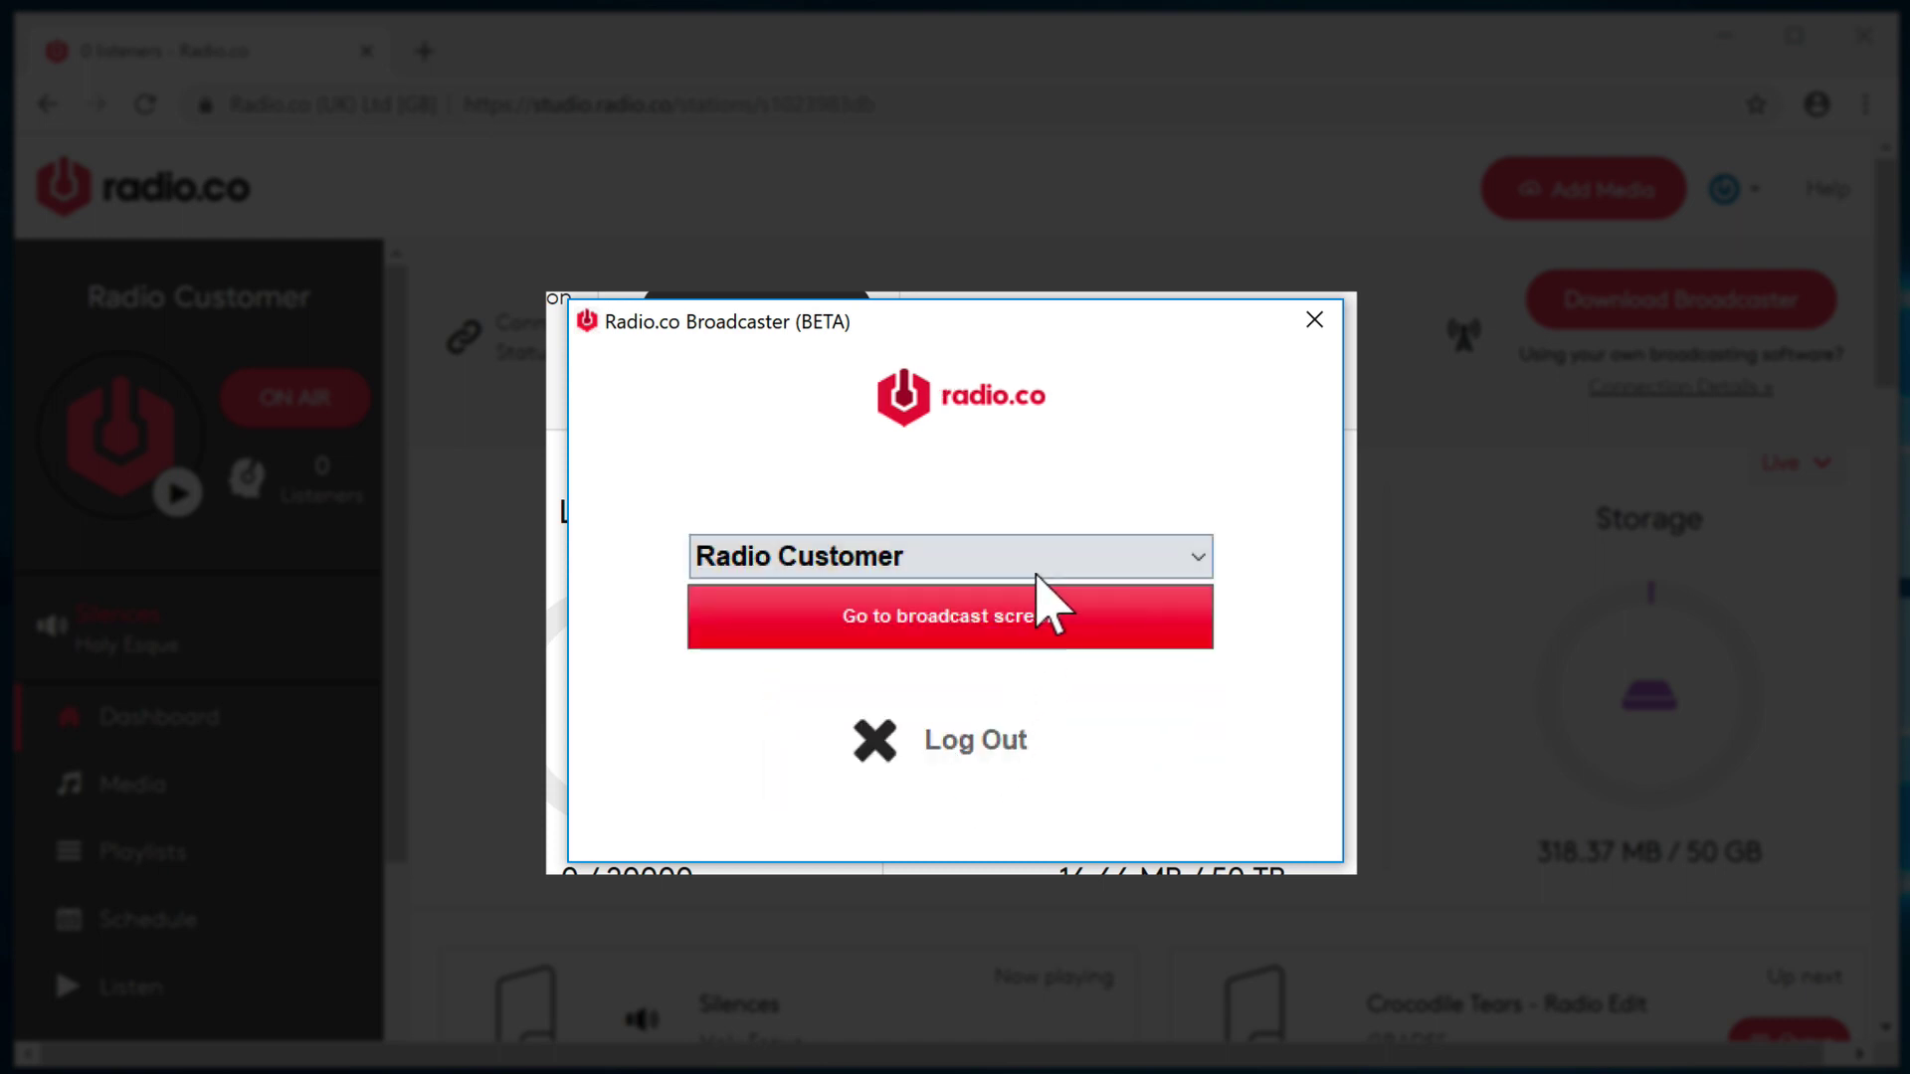
- Choose the Radio Customer station and go to its broadcast screen
left_click(1044, 554)
left_click(941, 600)
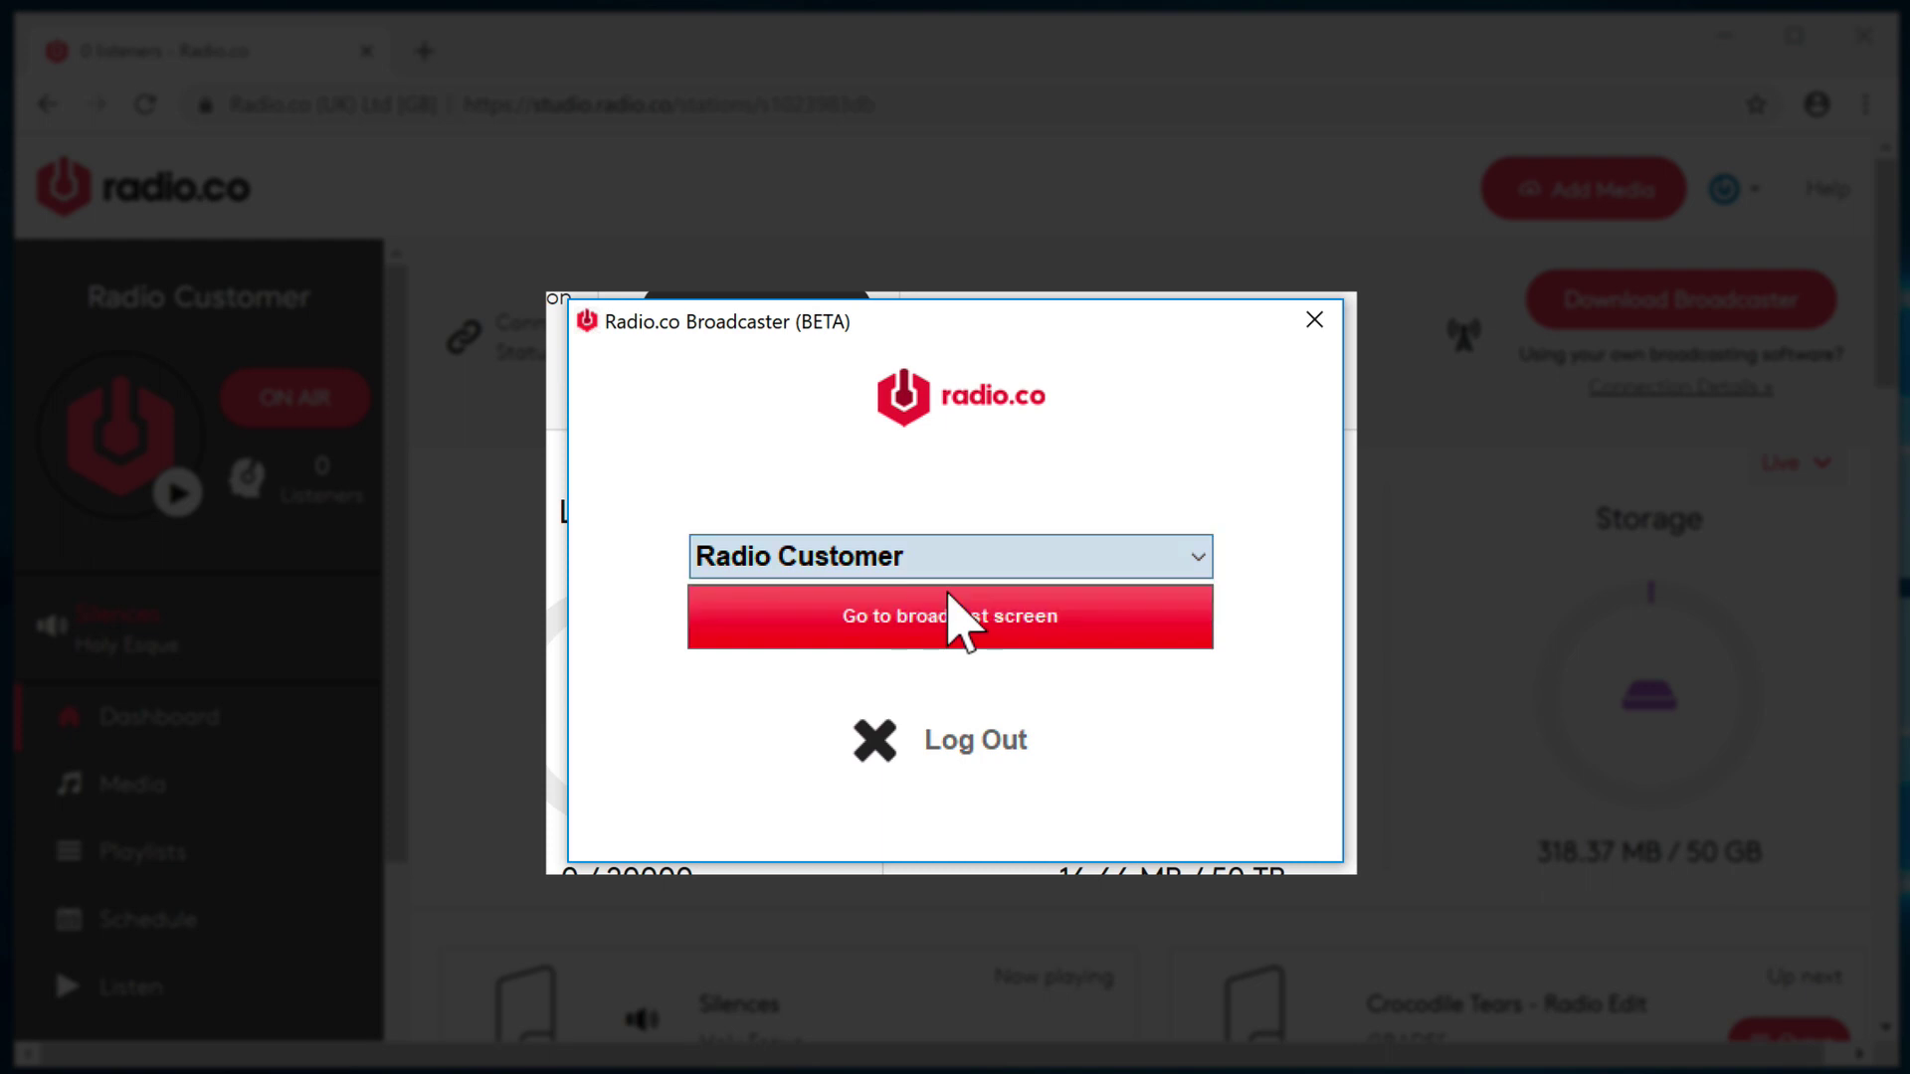
left_click(1063, 635)
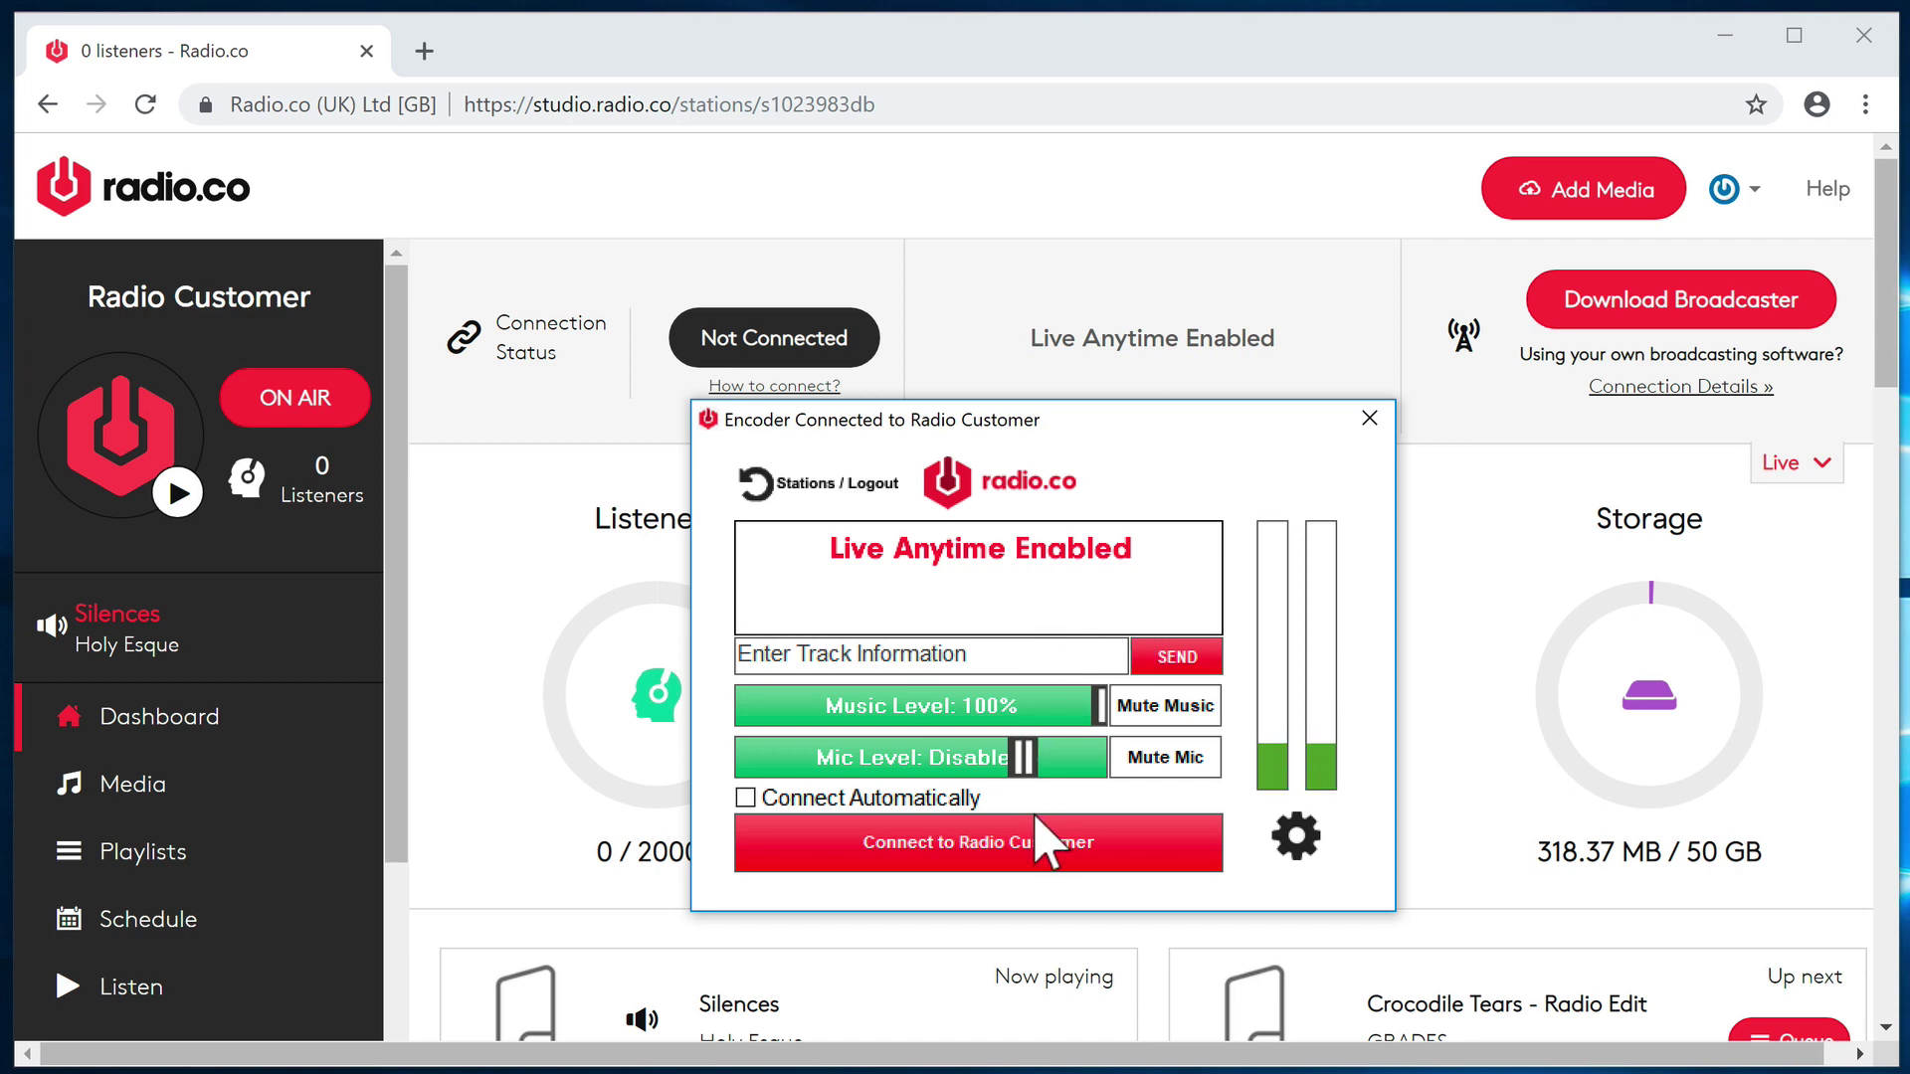
- Connect the encoder to Radio Customer, check and close its settings, then view the On Air dashboard
left_click(1034, 855)
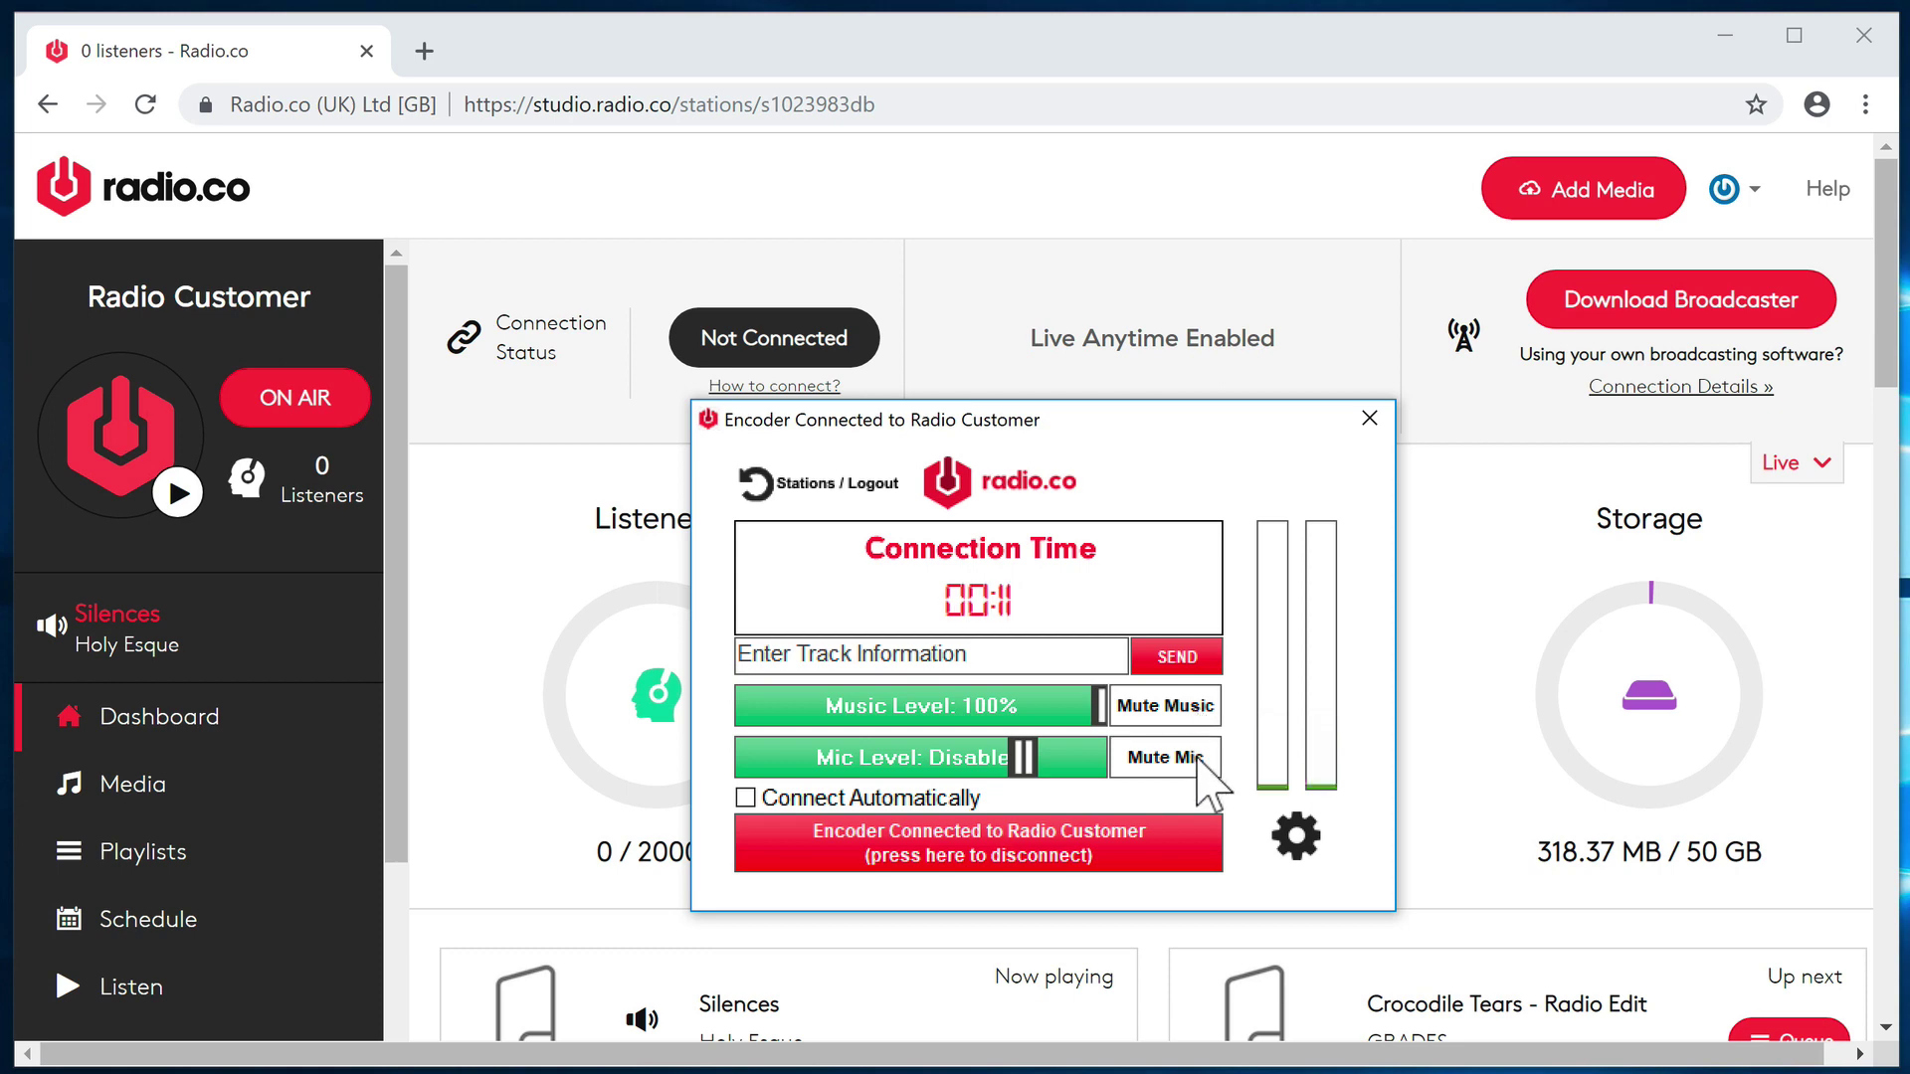
left_click(1285, 831)
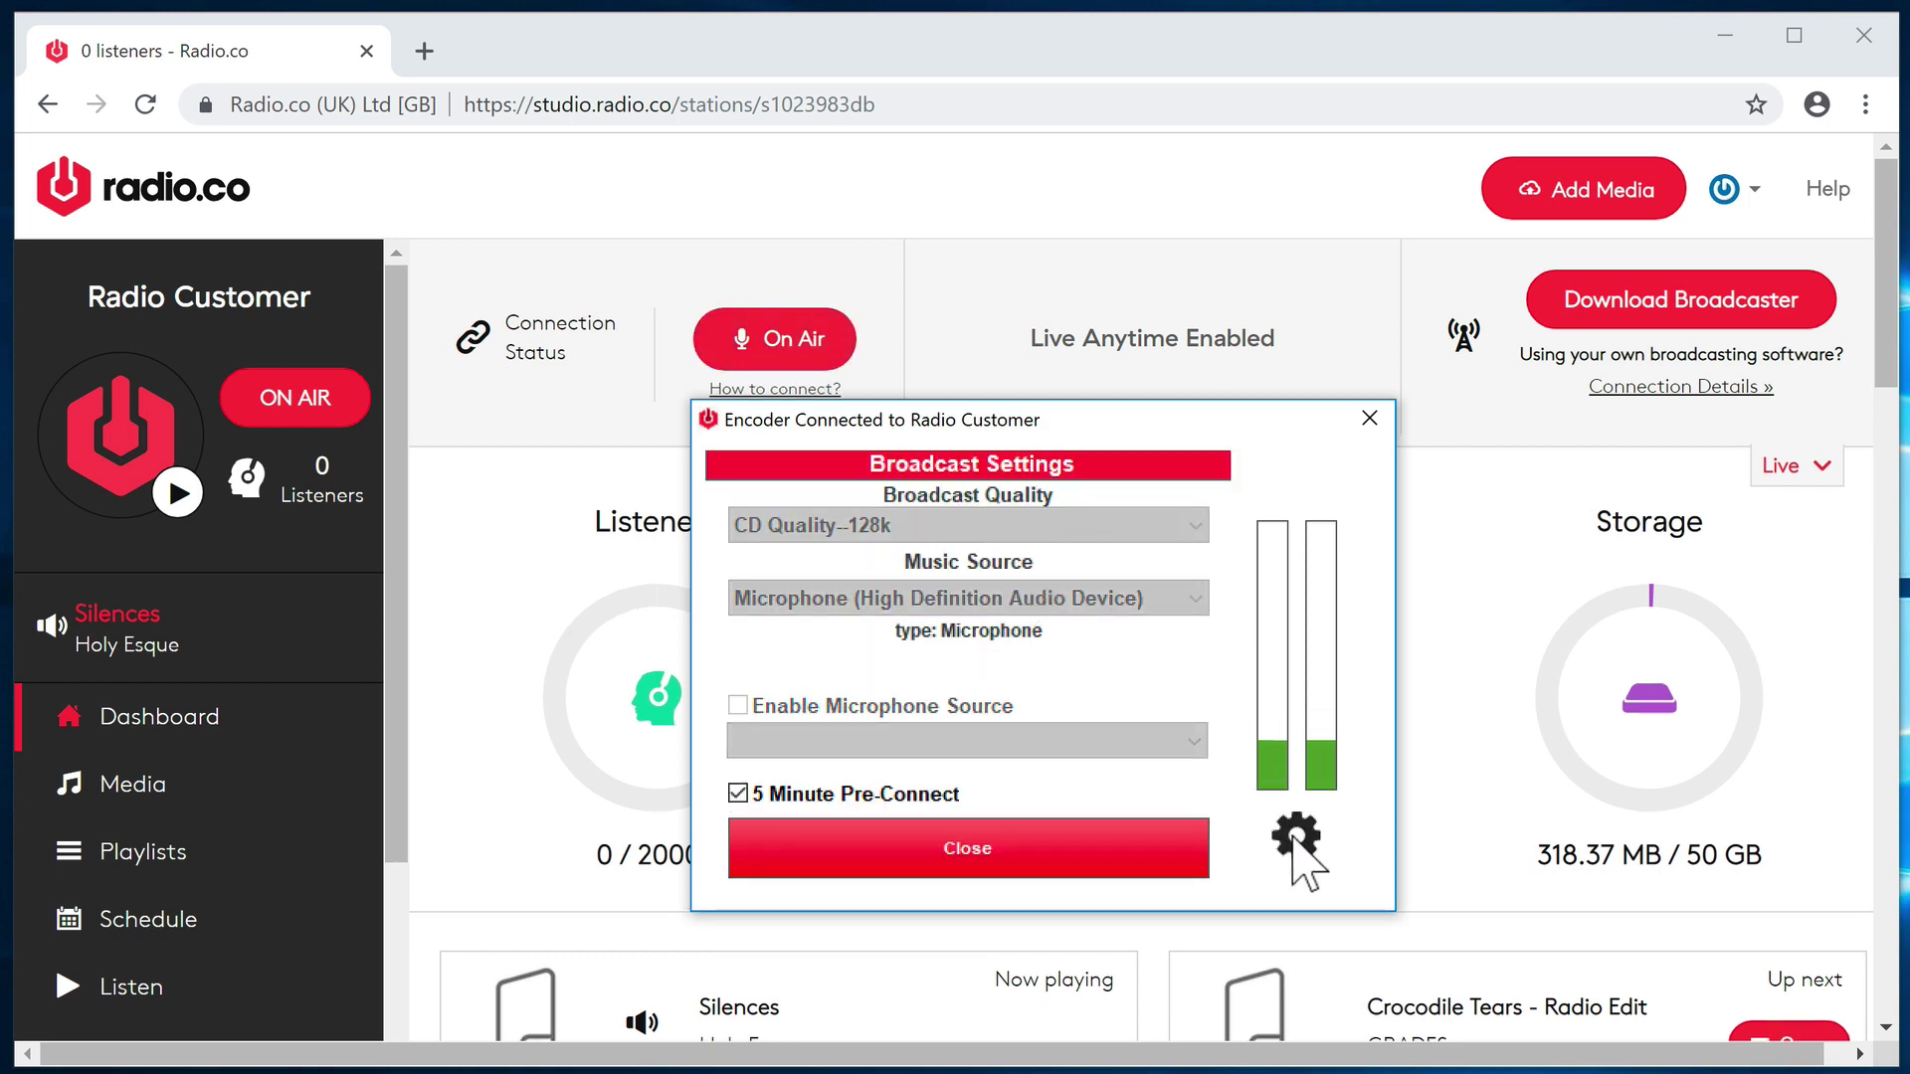
left_click(1192, 863)
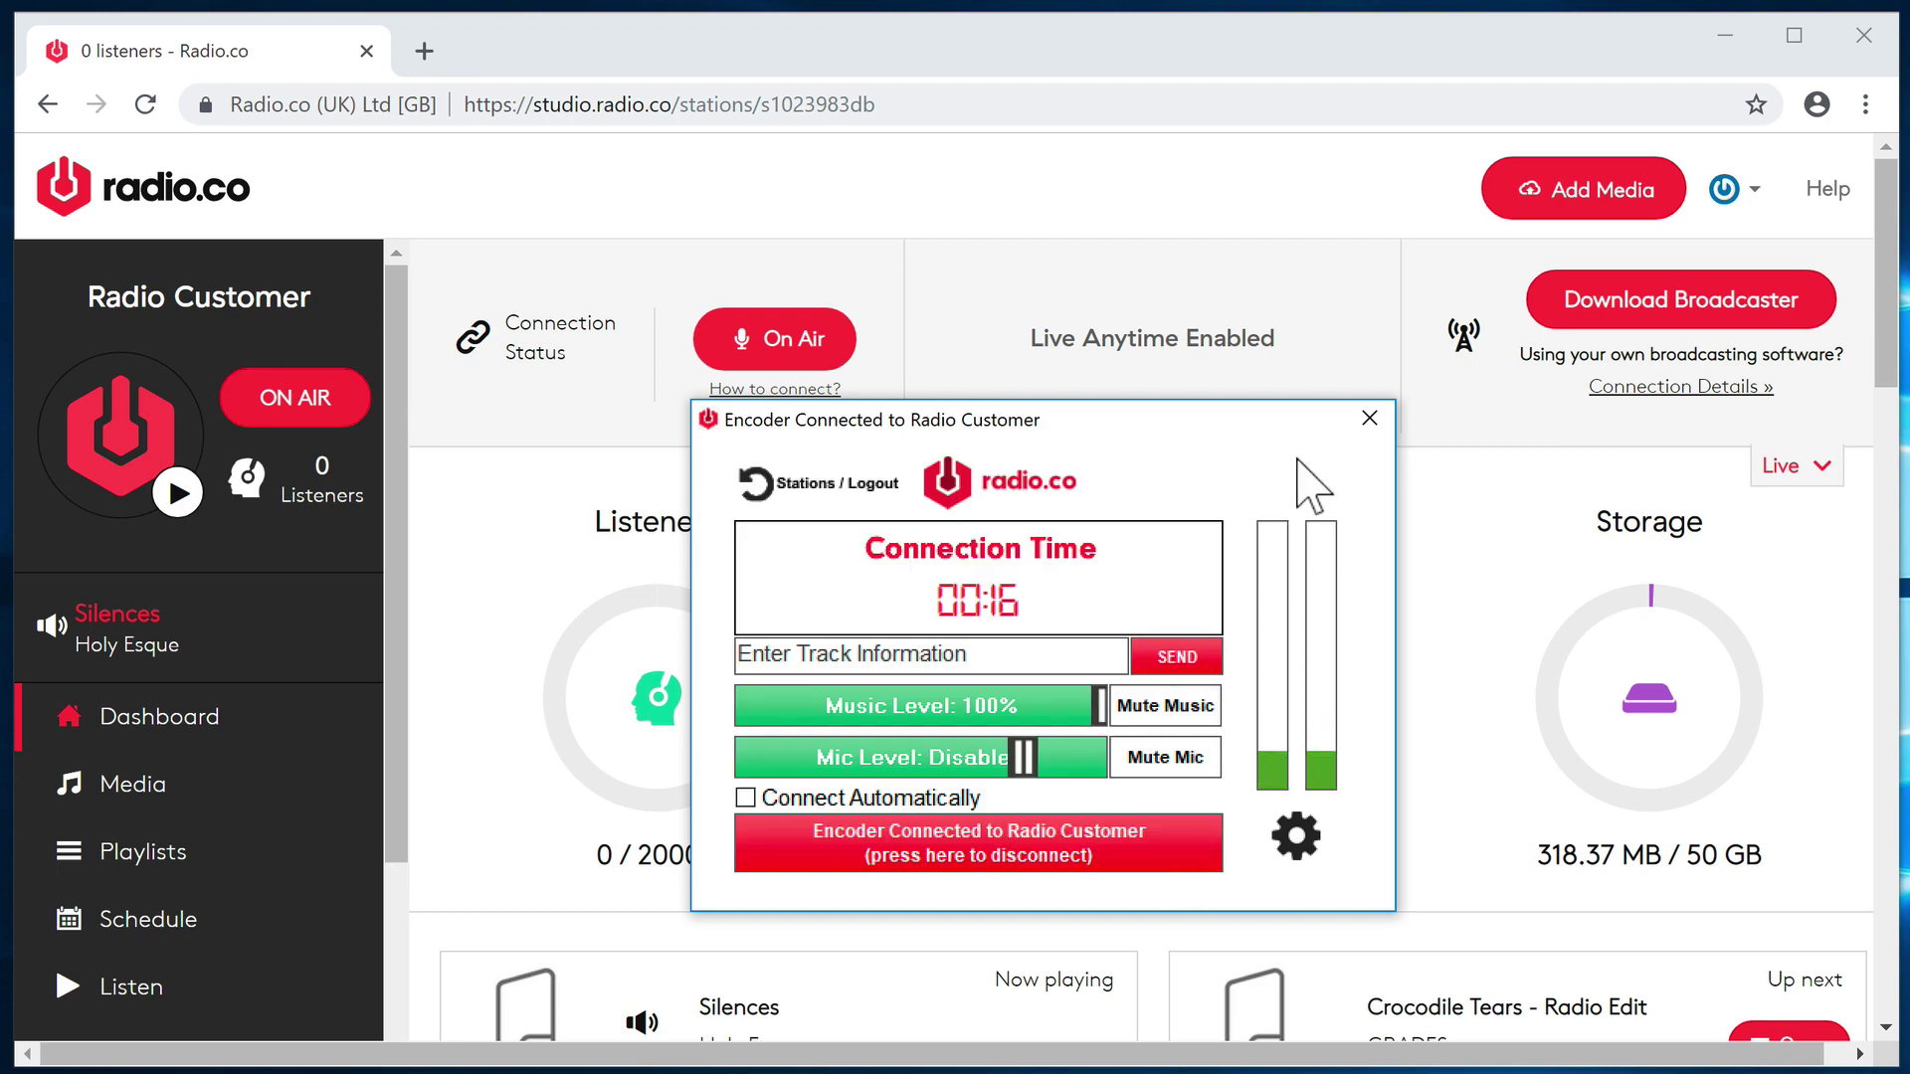
left_click(1209, 290)
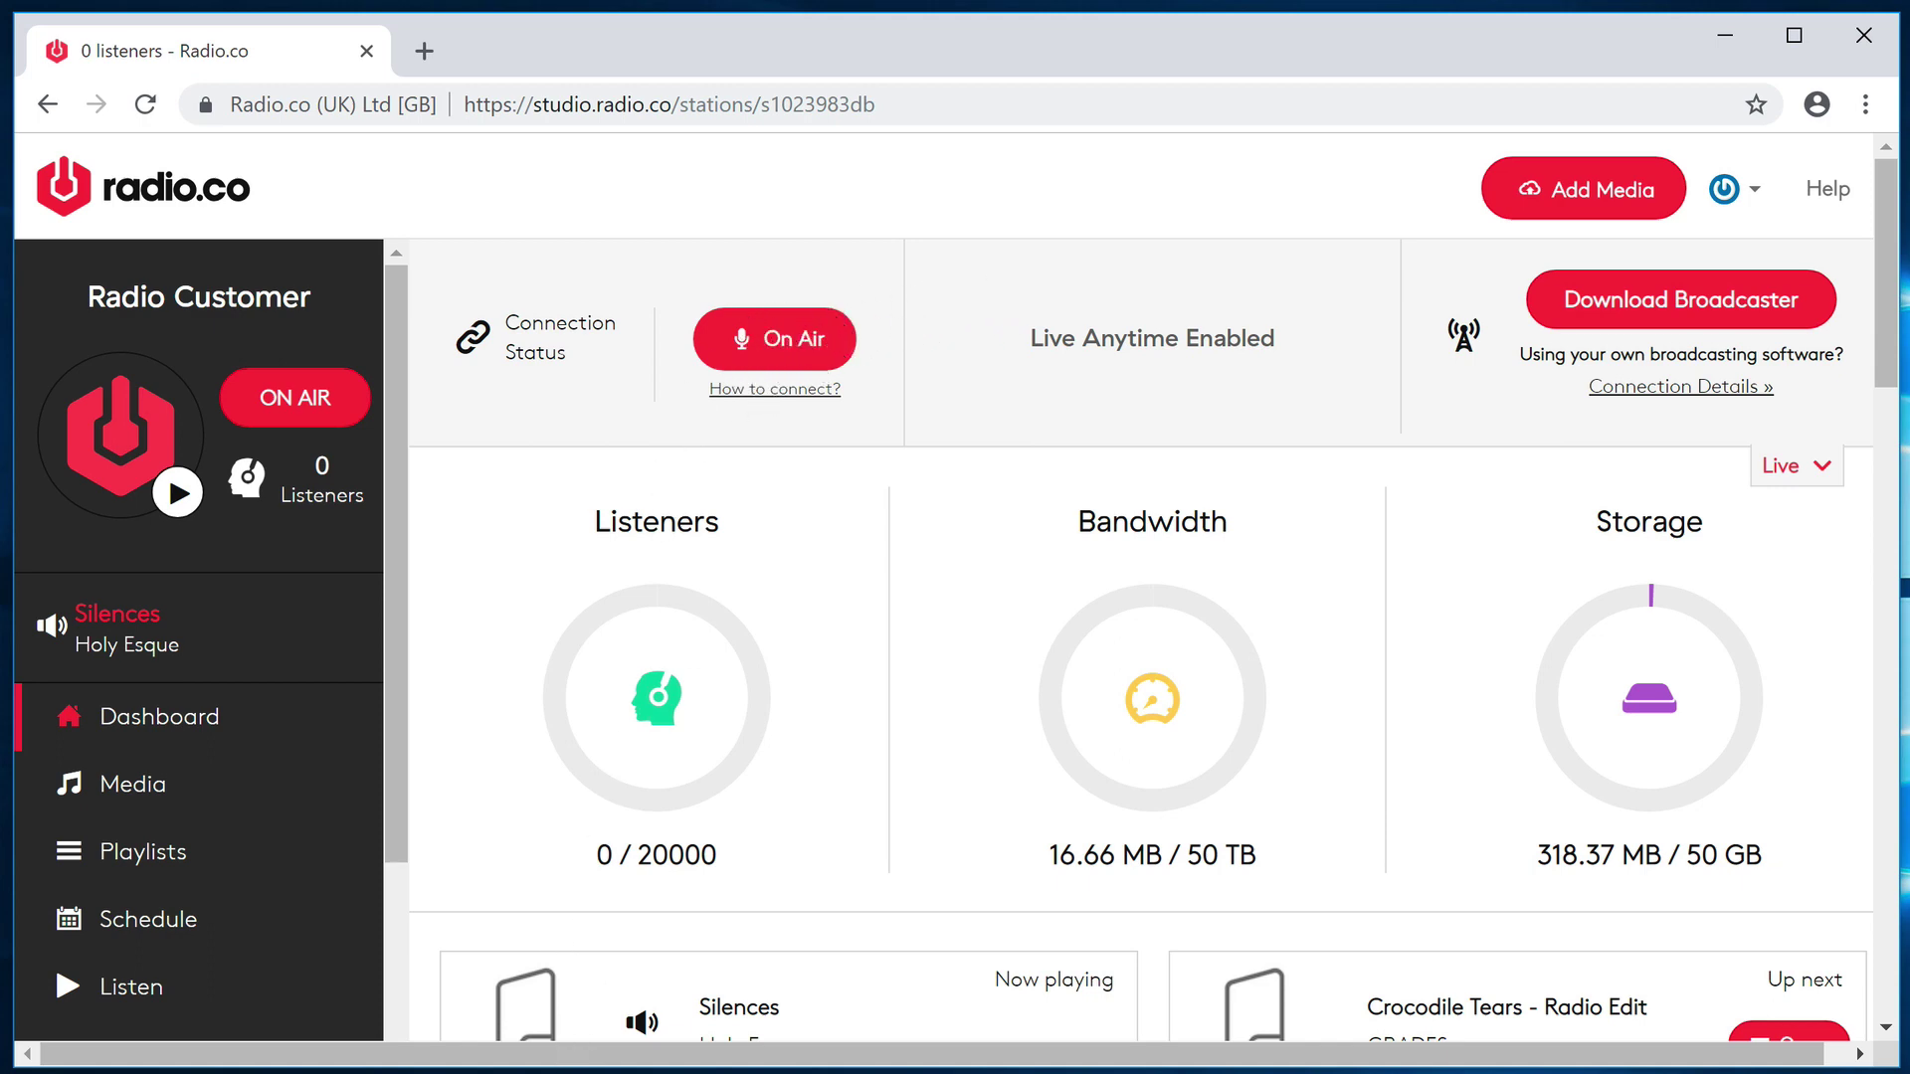
- Show the dashboard Connection Details: host rose.radio.co, port 5044 and the station password
key("alt+Tab")
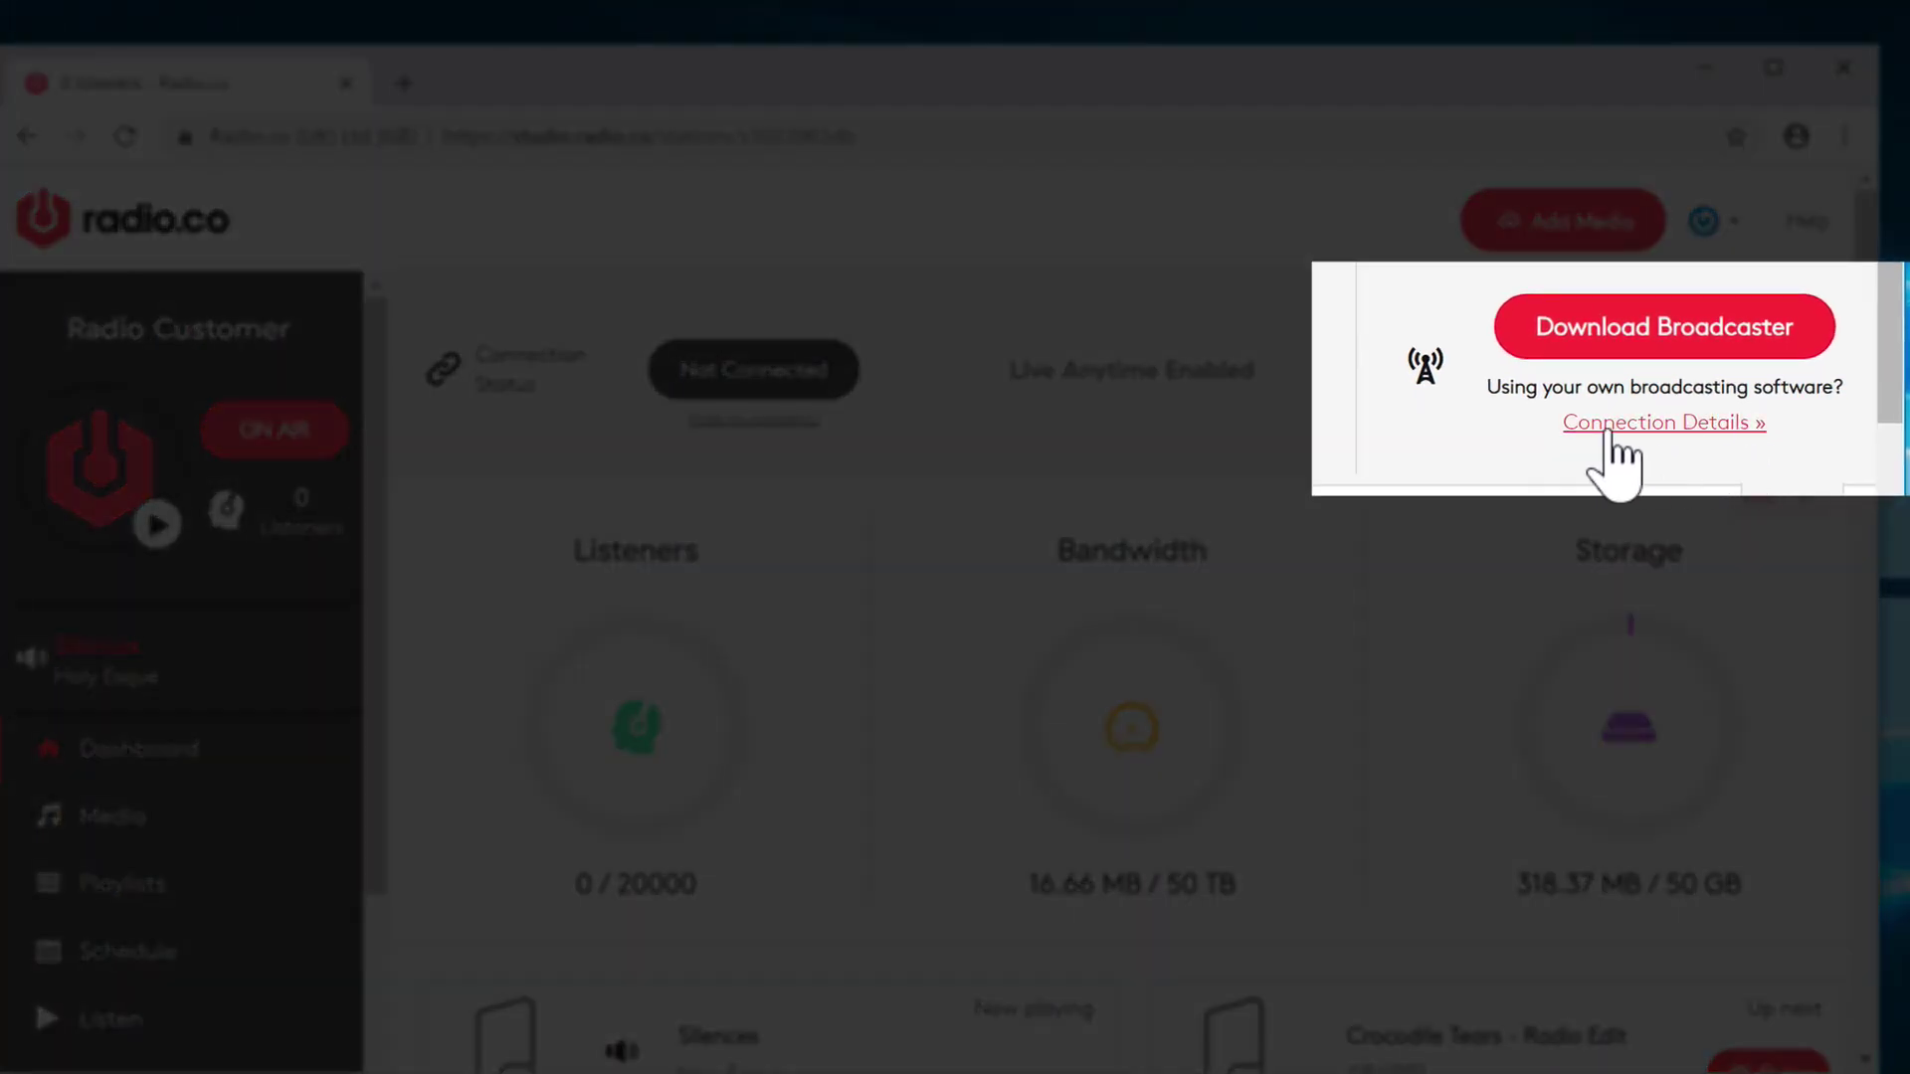
left_click(1651, 426)
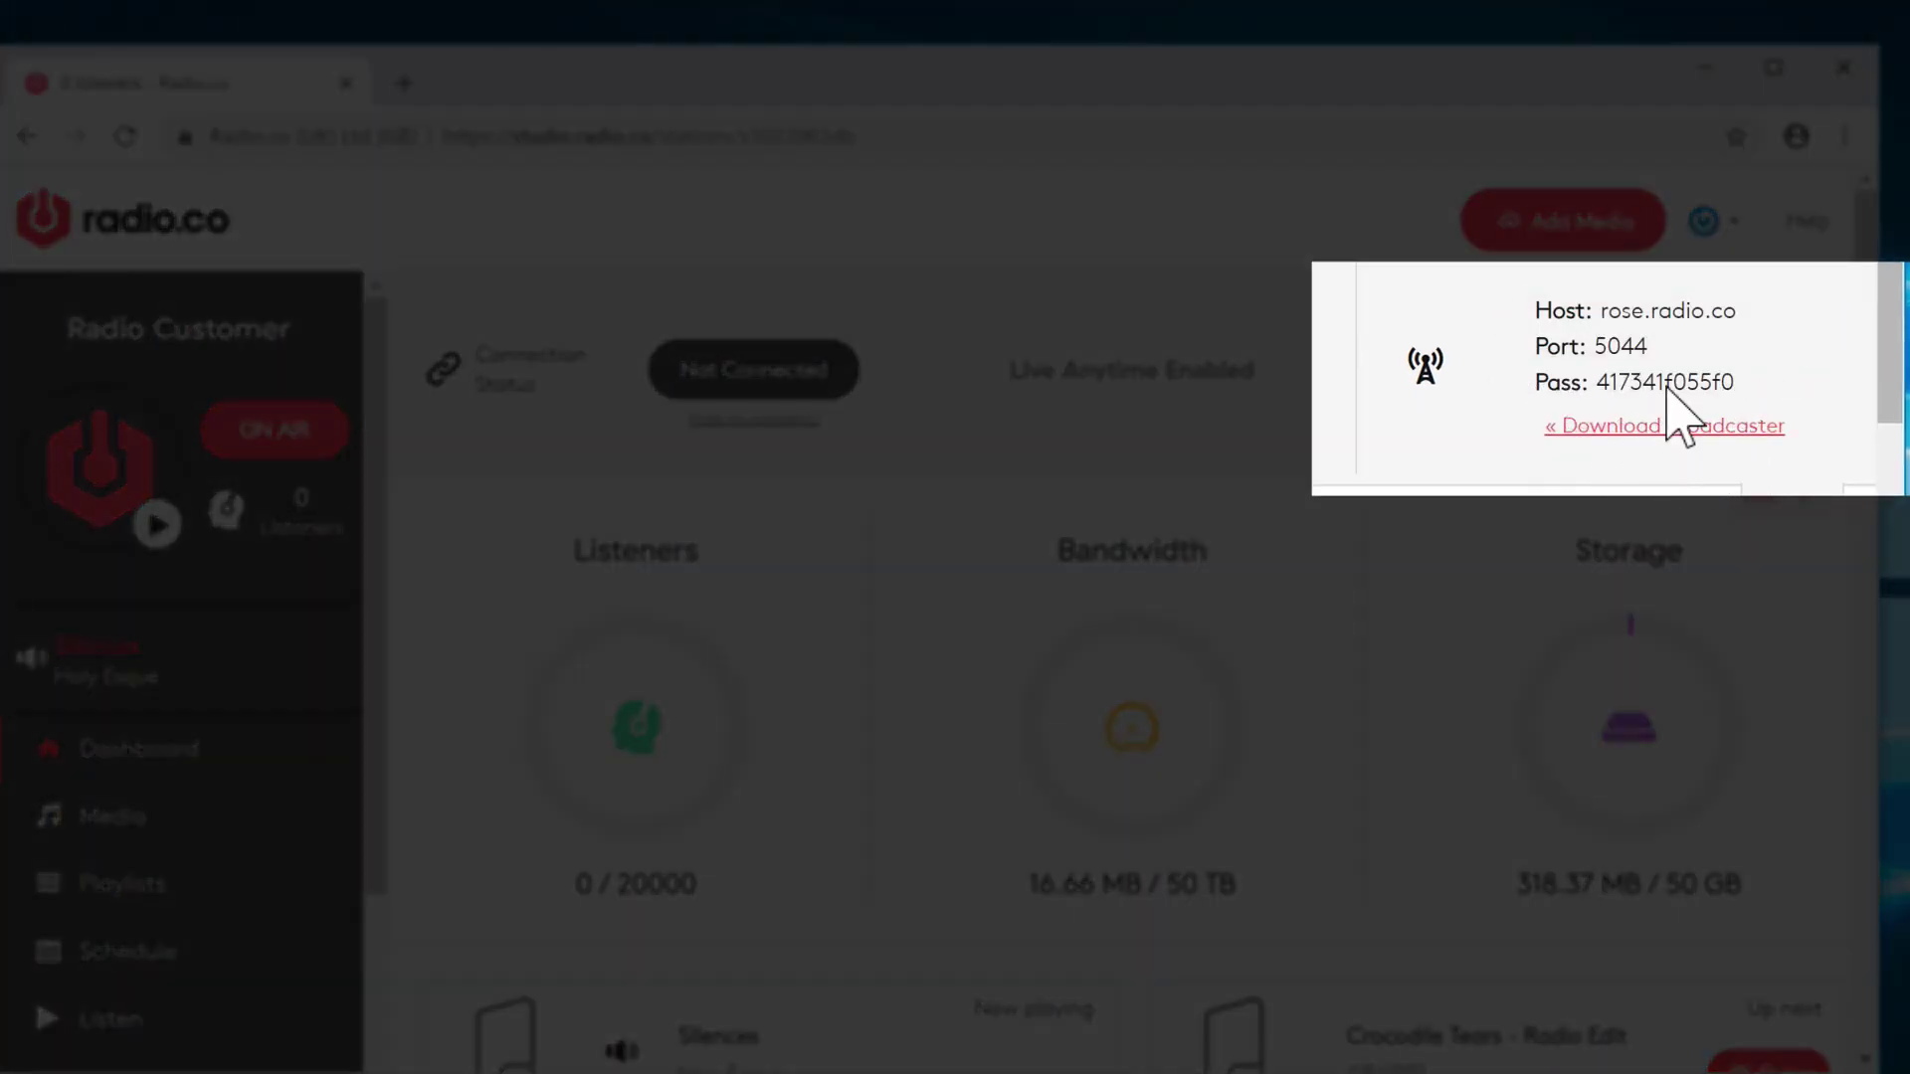
mouse_move(1661, 388)
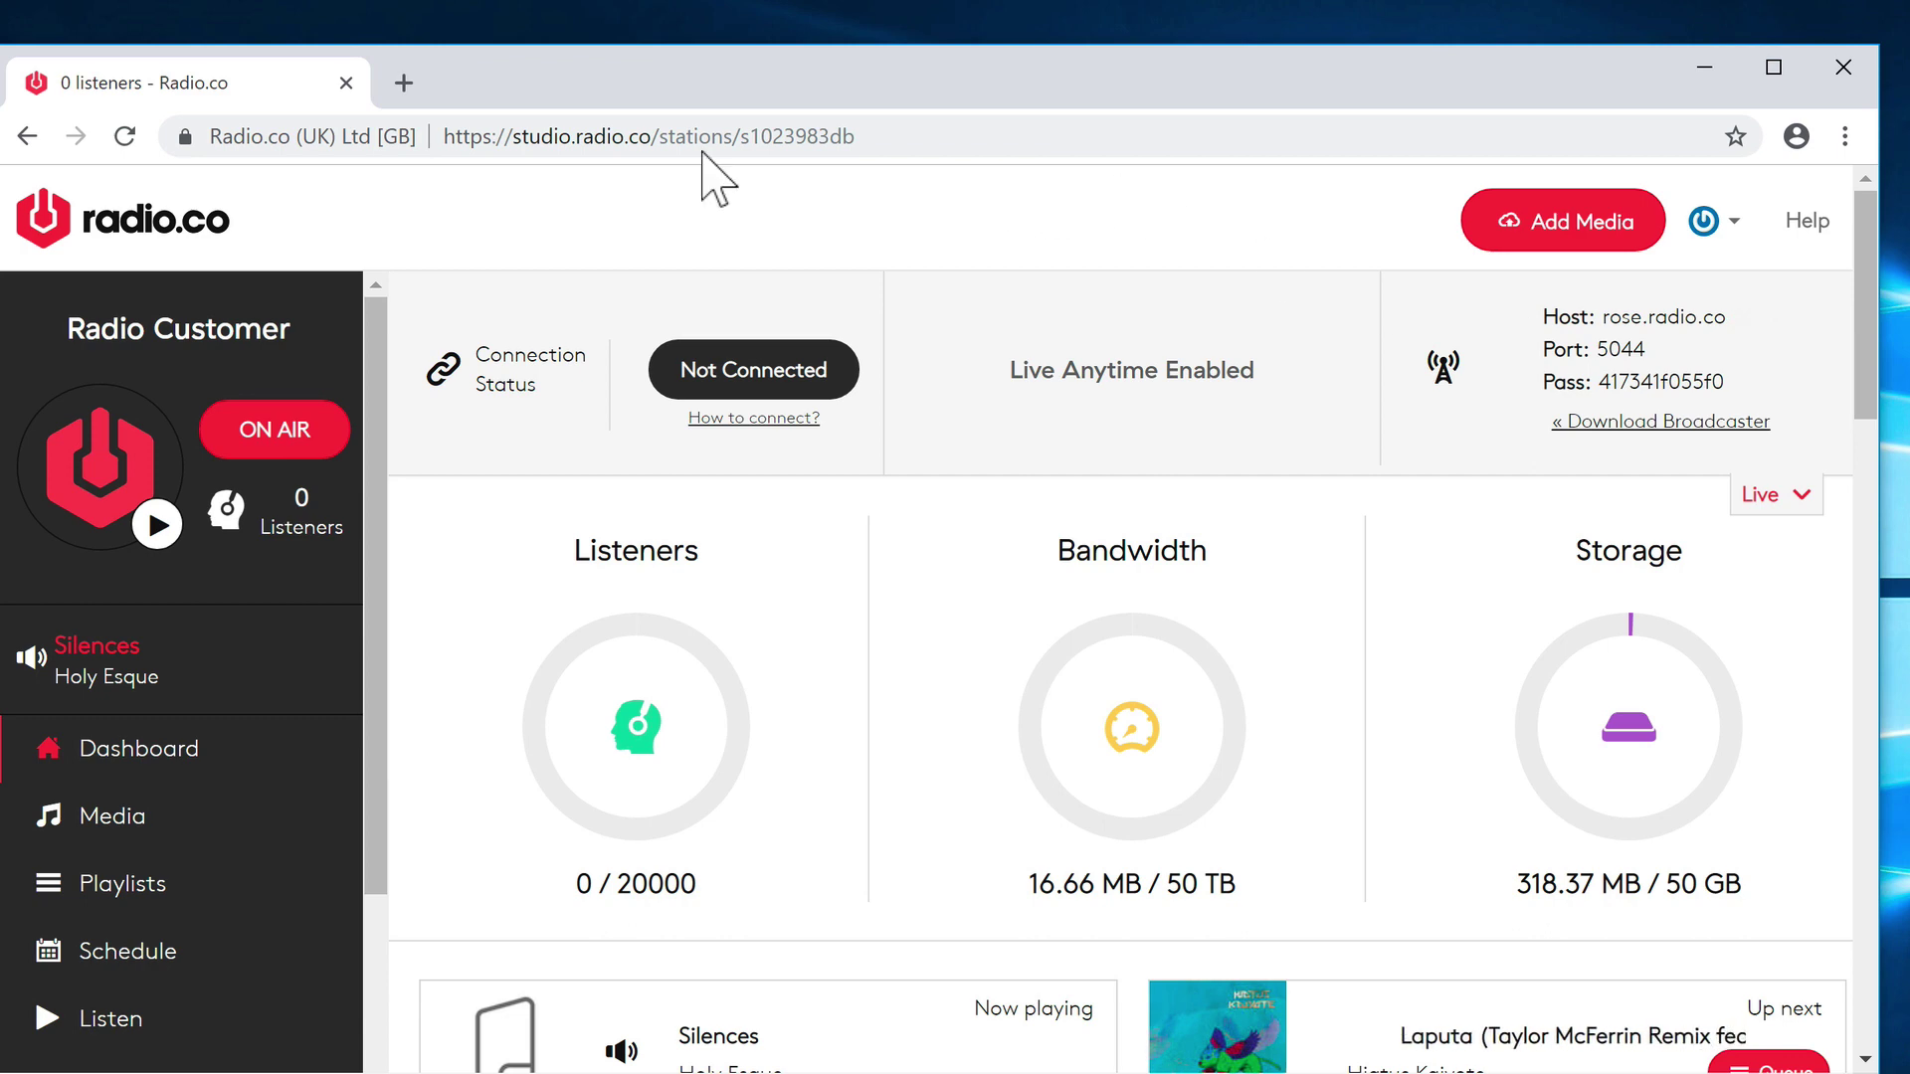
- Search Google in a new tab for 'Broadcast Using This Tool'
left_click(408, 84)
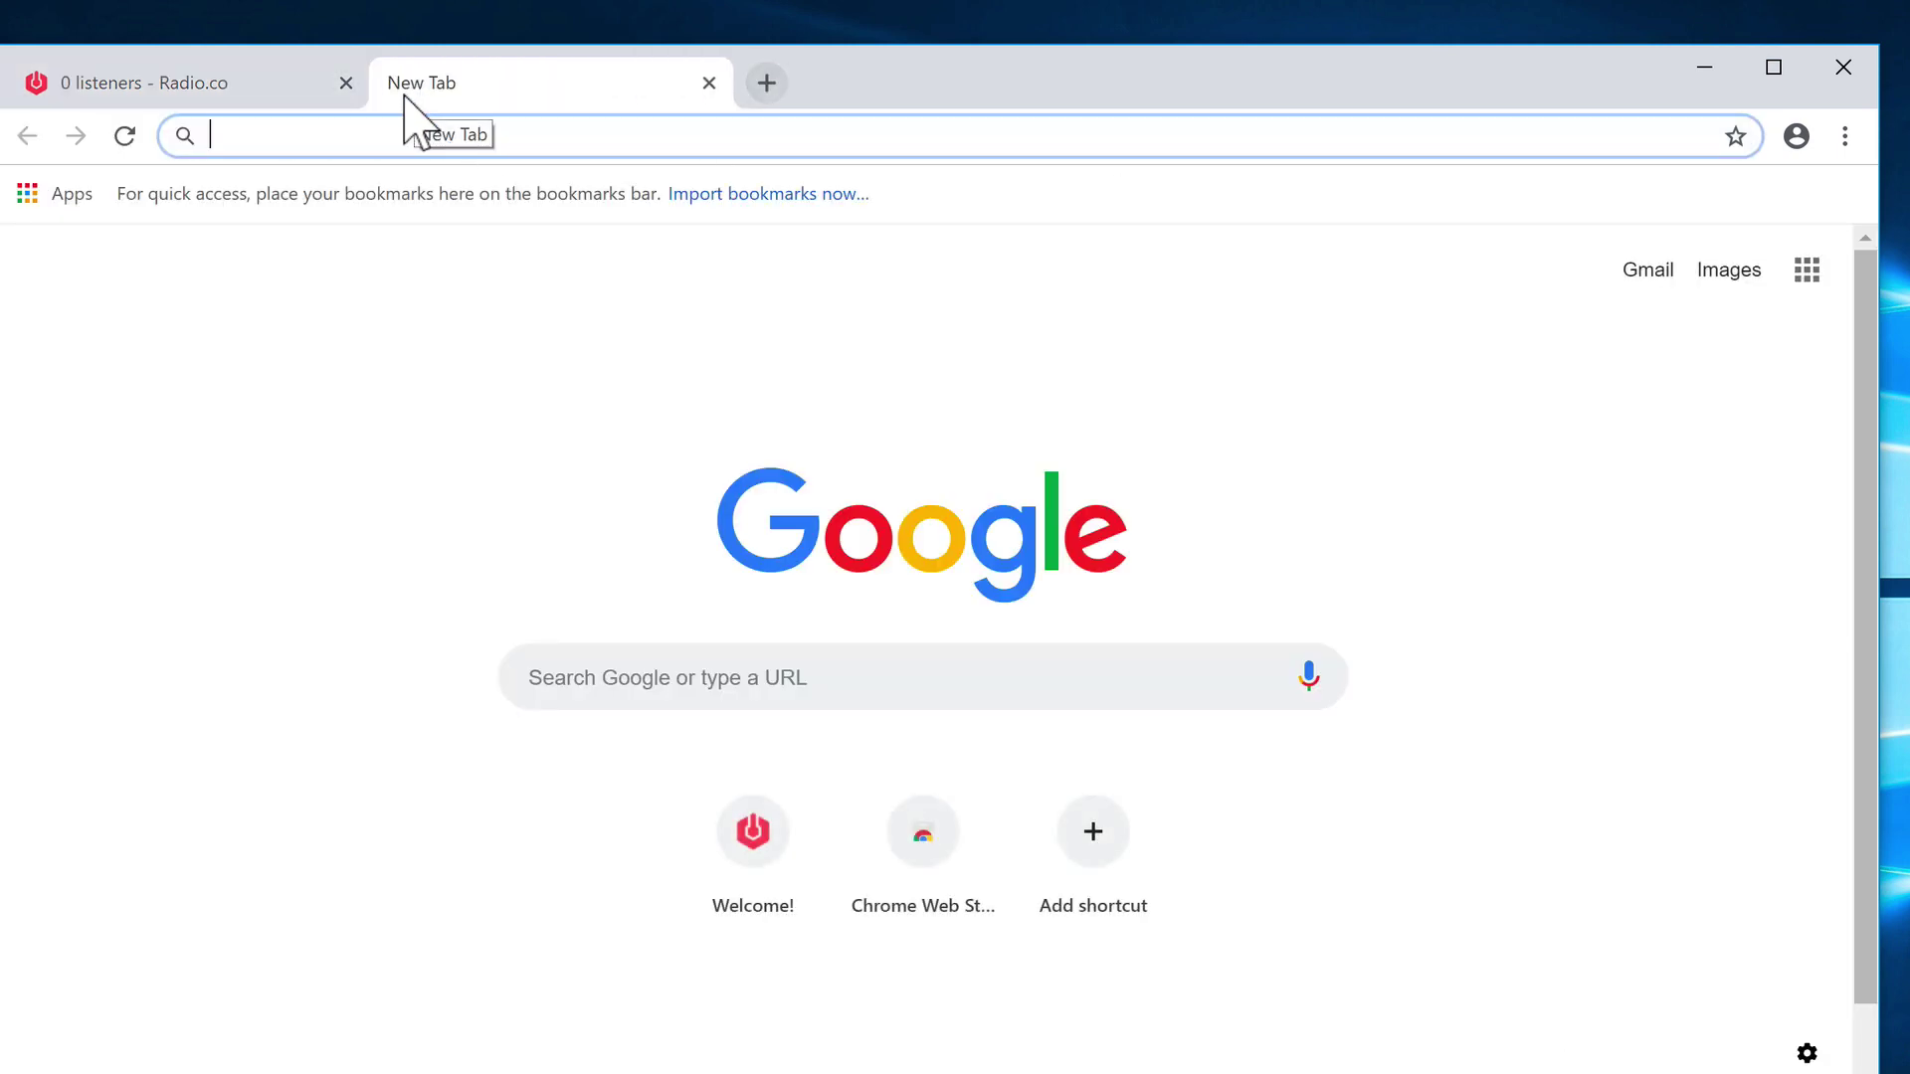
type("Broadcas")
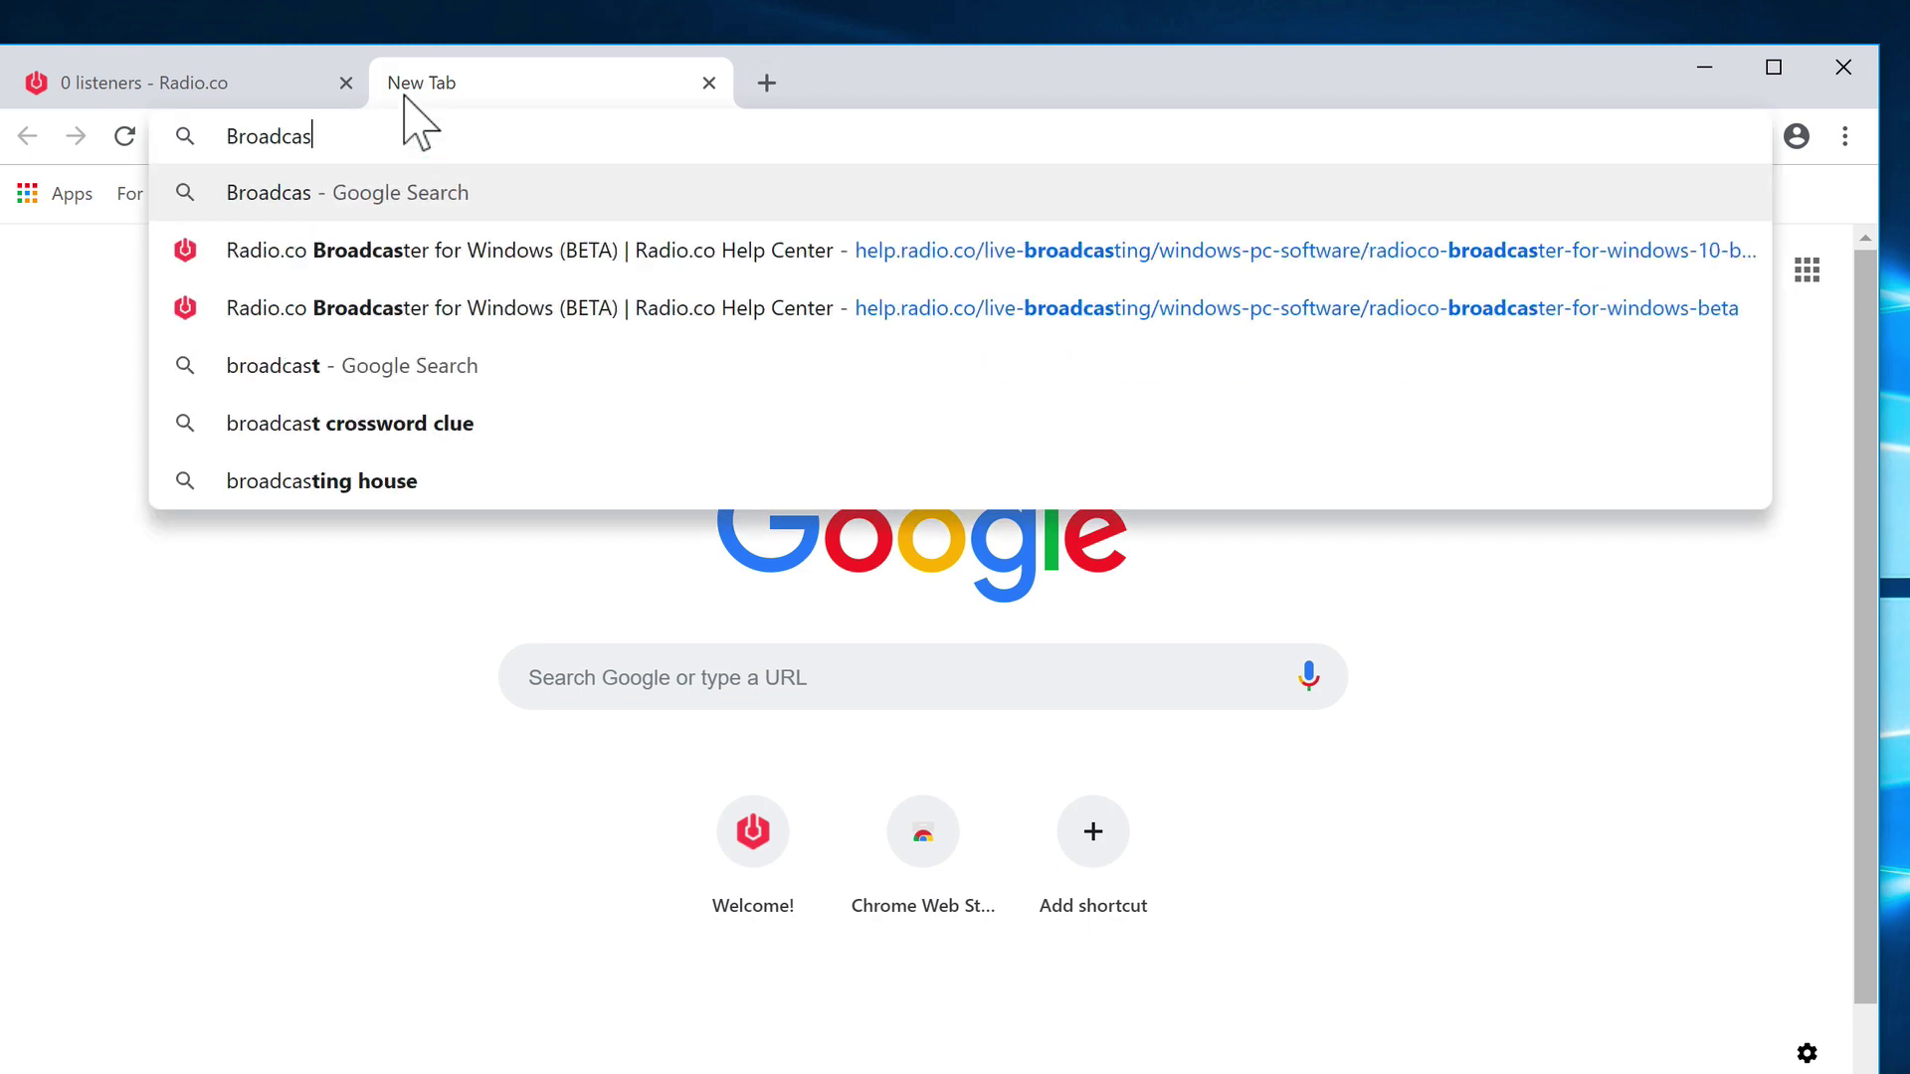
type("t Using This Tool")
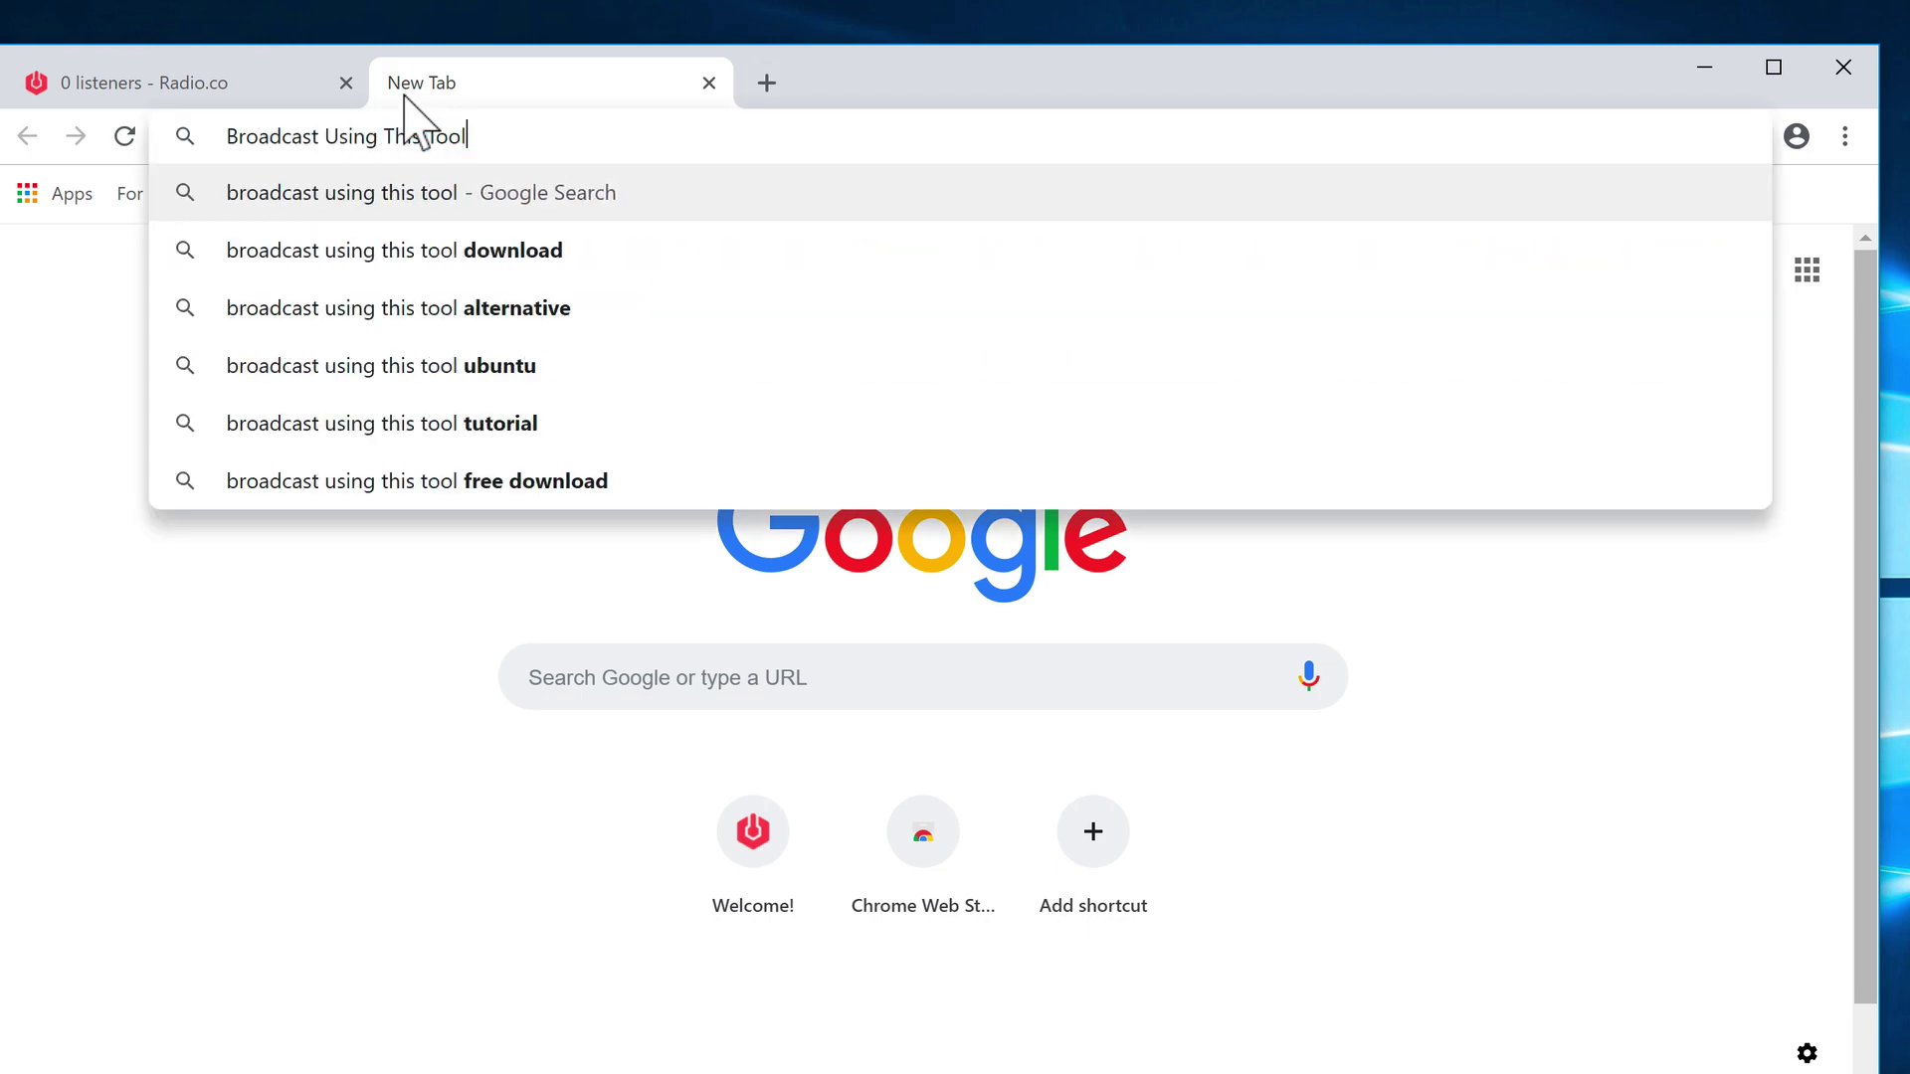
key("Return")
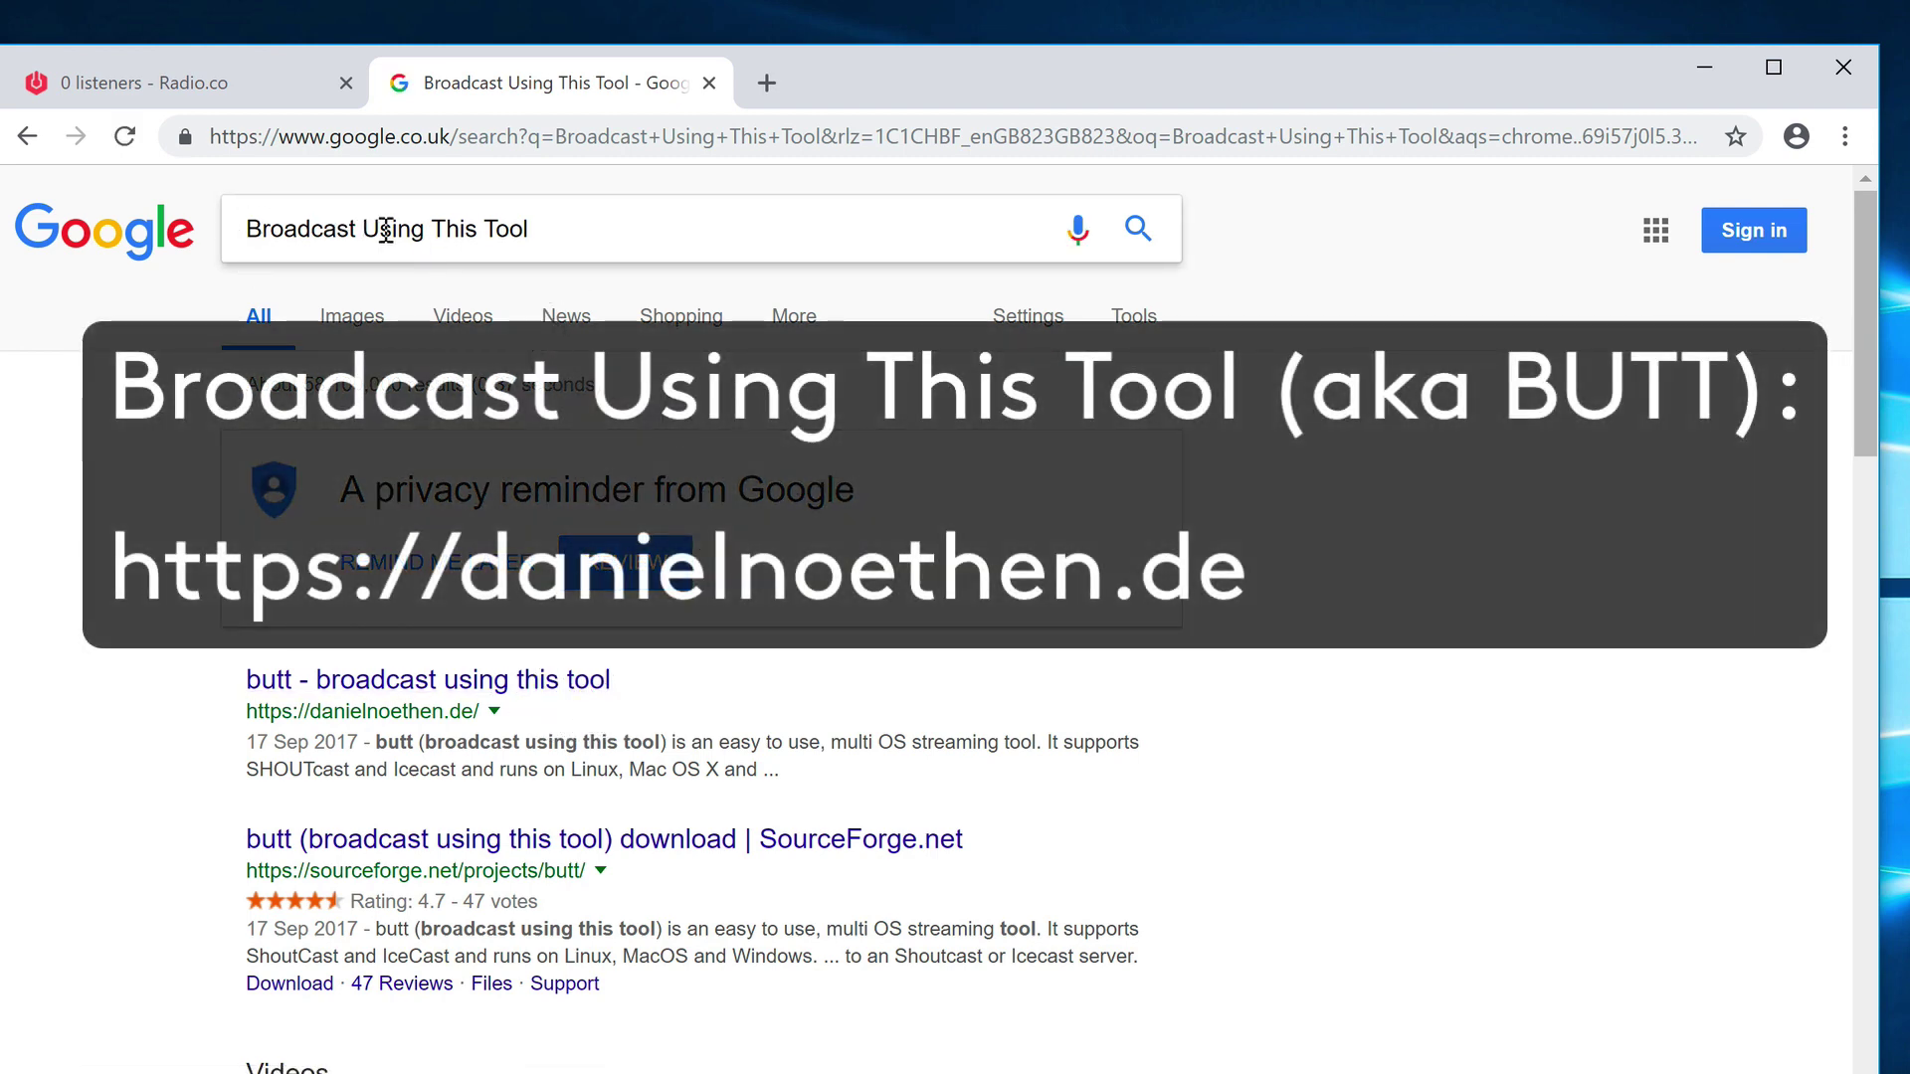
- Open the butt page on danielnoethen.de and scroll to its Windows Setup (.exe) download
left_click(517, 683)
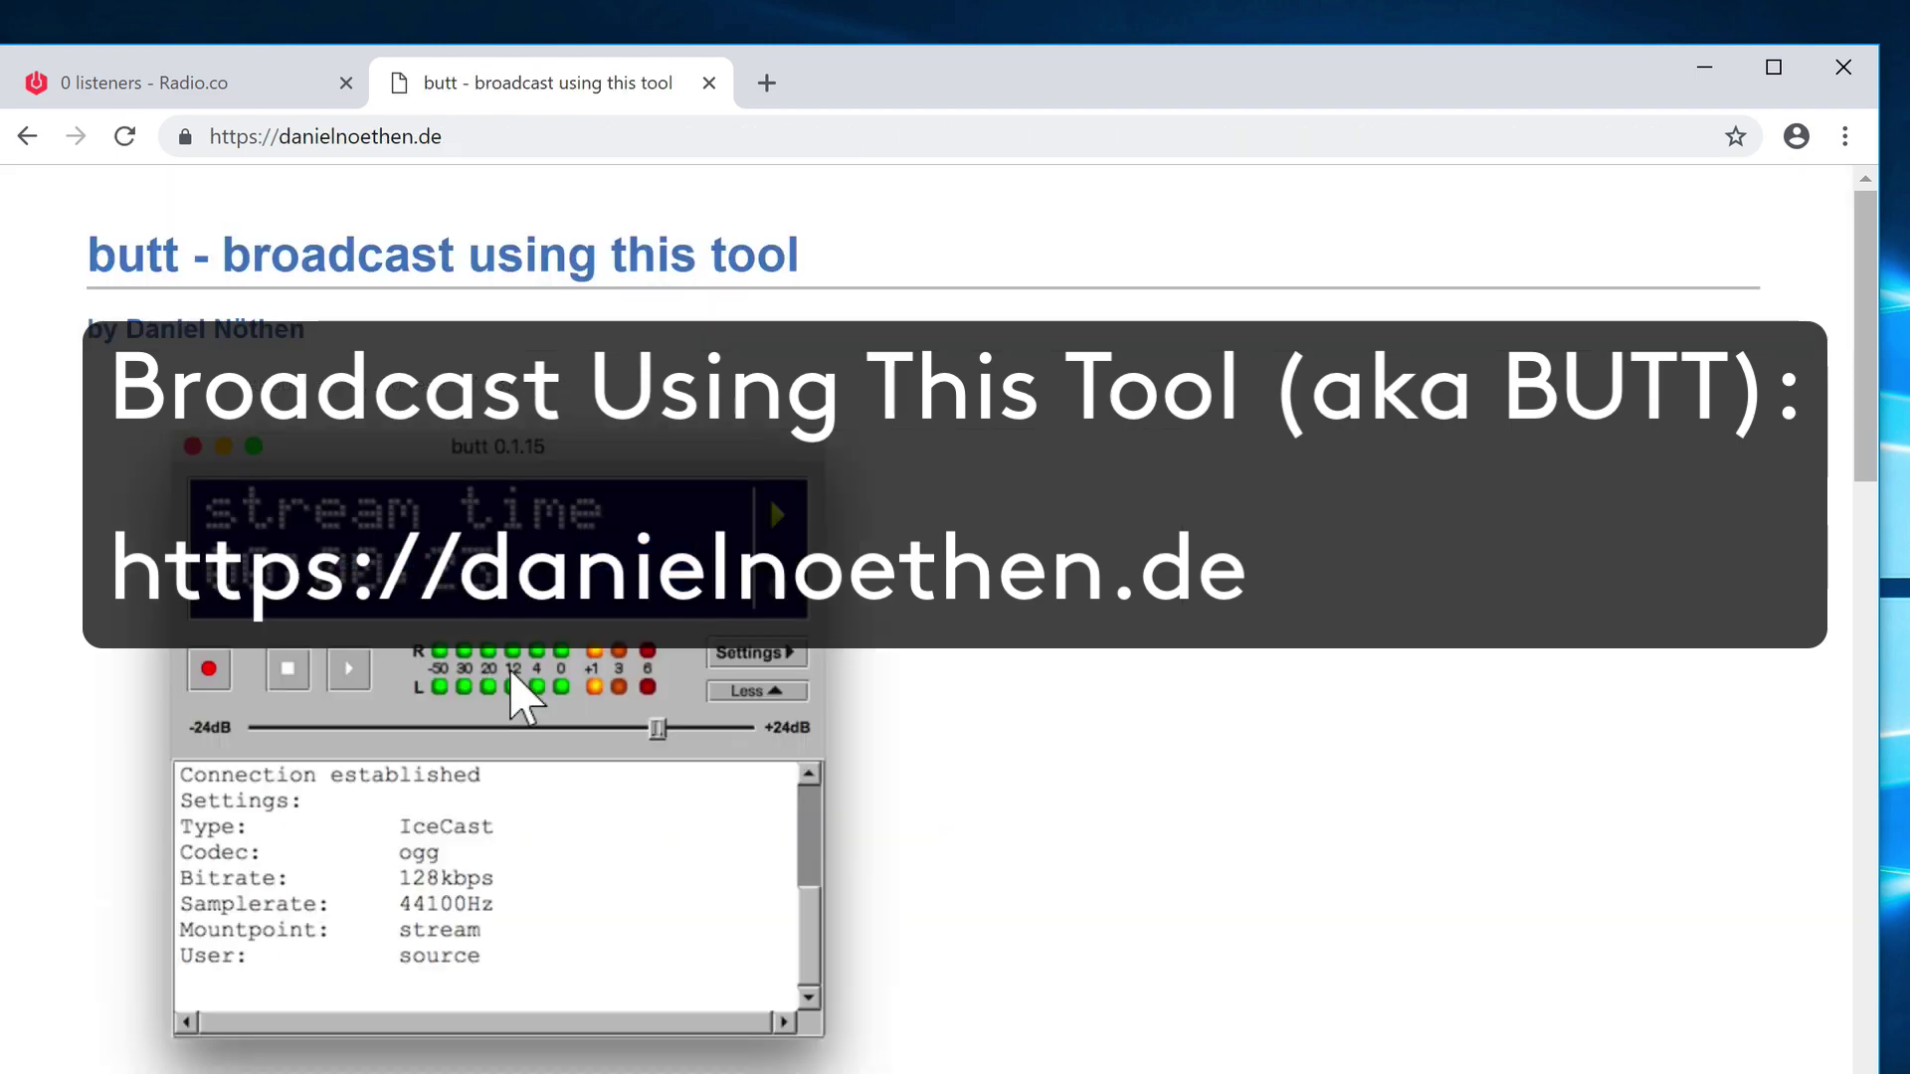
scroll(602, 845, "down", 3)
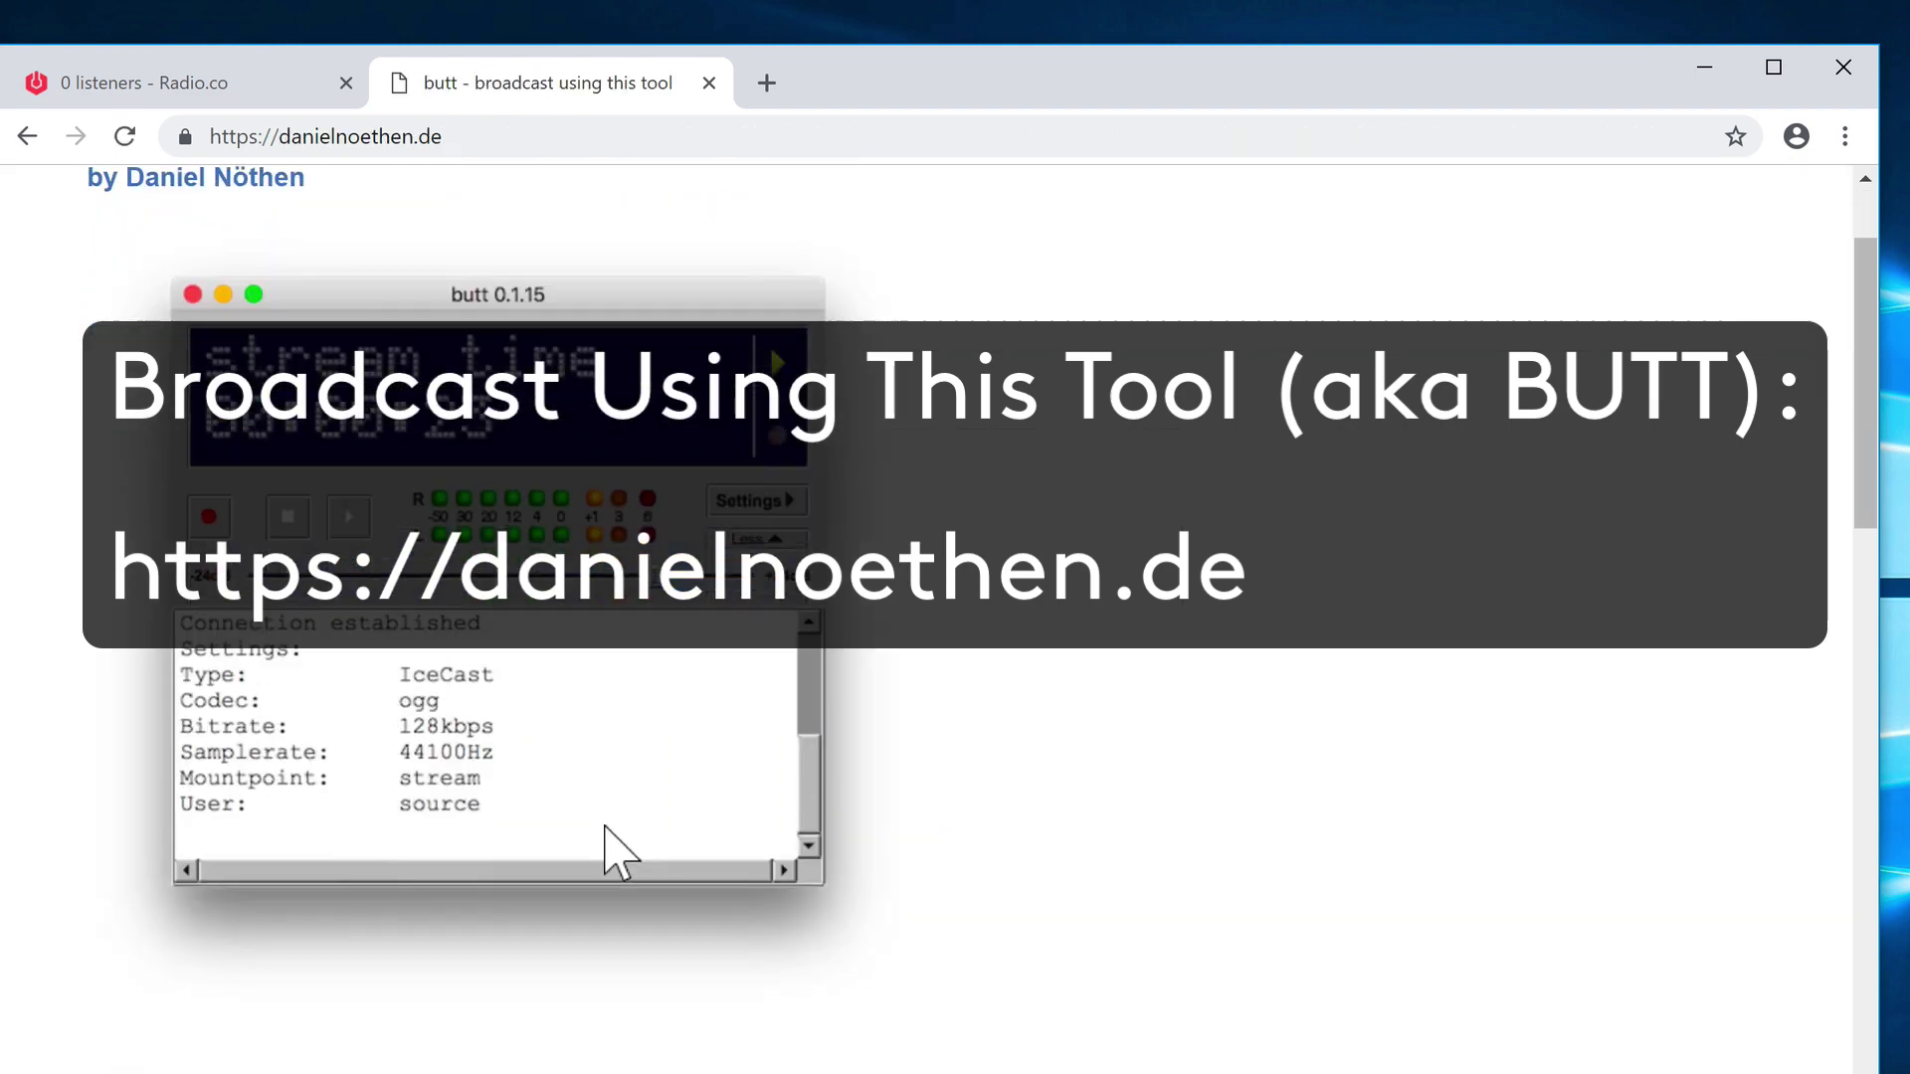
scroll(609, 850, "down", 10)
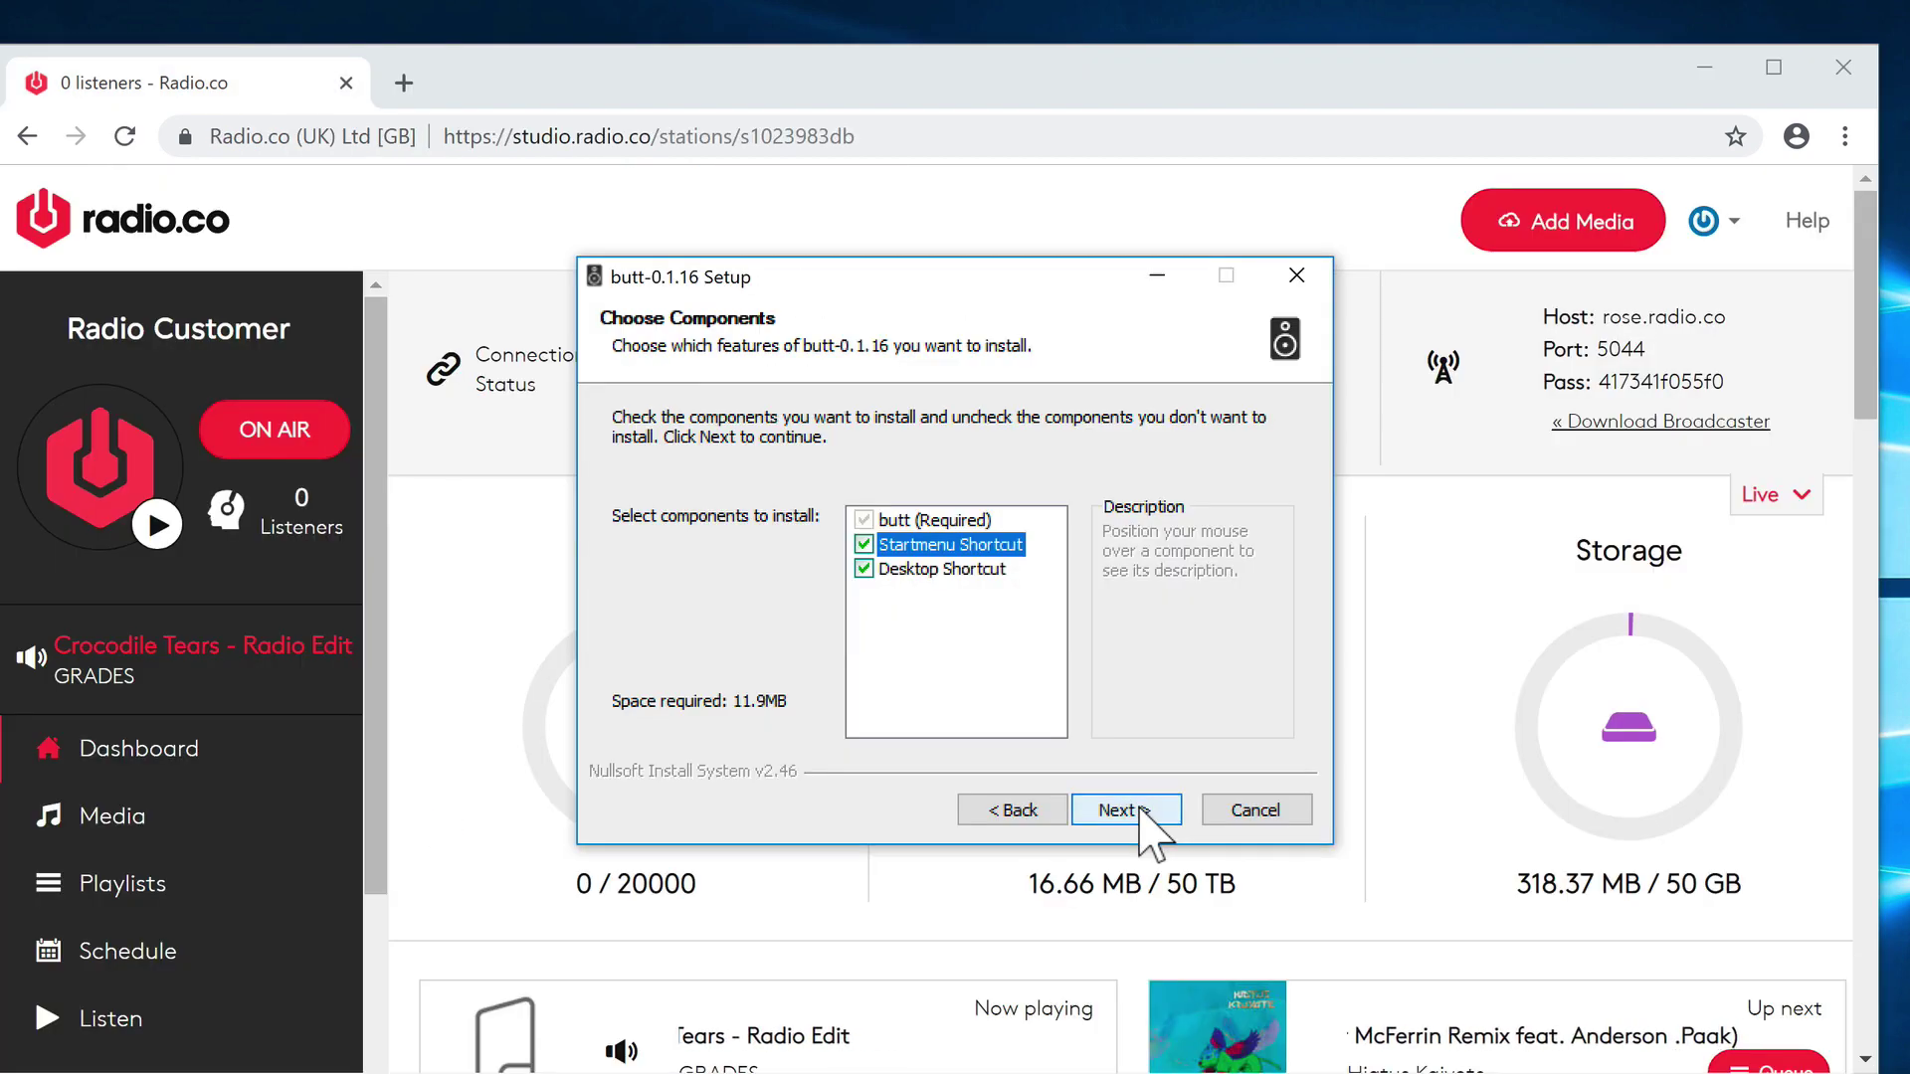
- Install butt 0.1.16 with the default location, launch it and move its window aside
left_click(1141, 811)
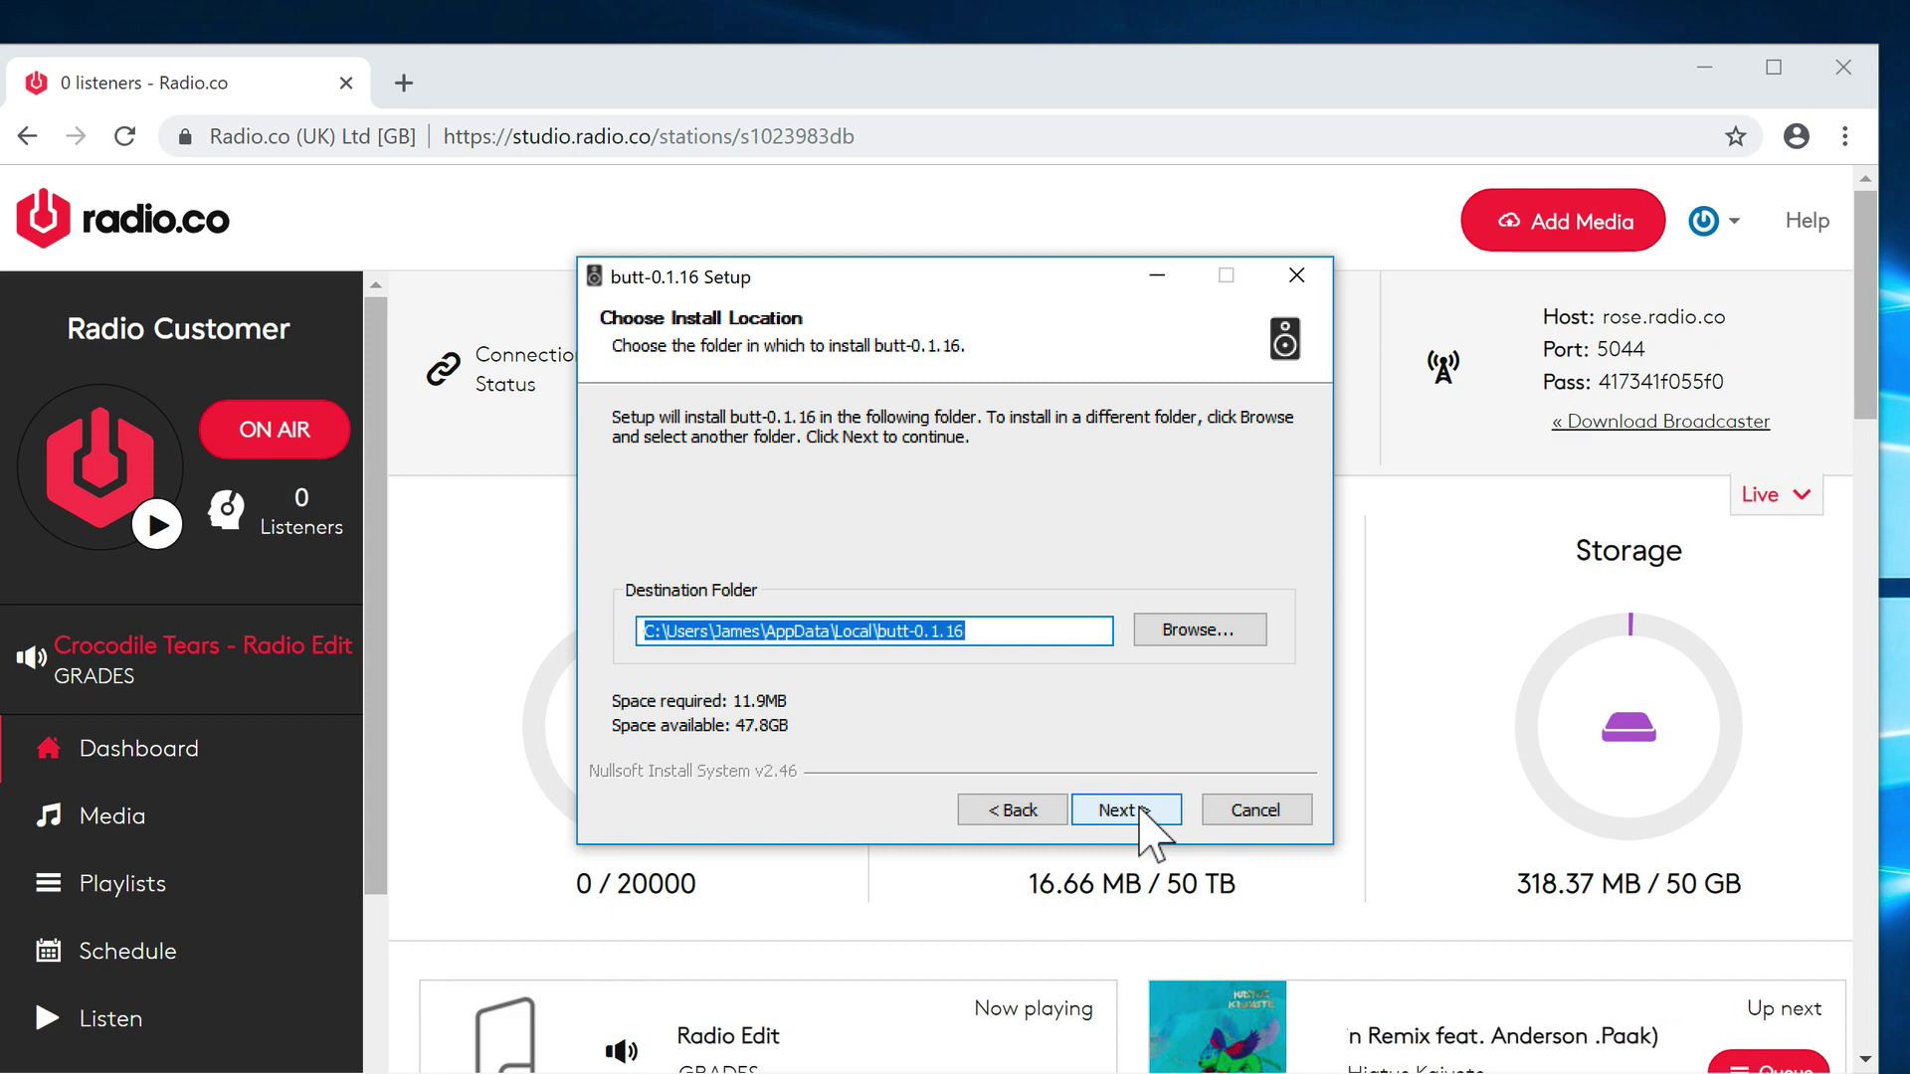
left_click(1141, 811)
left_click(1141, 811)
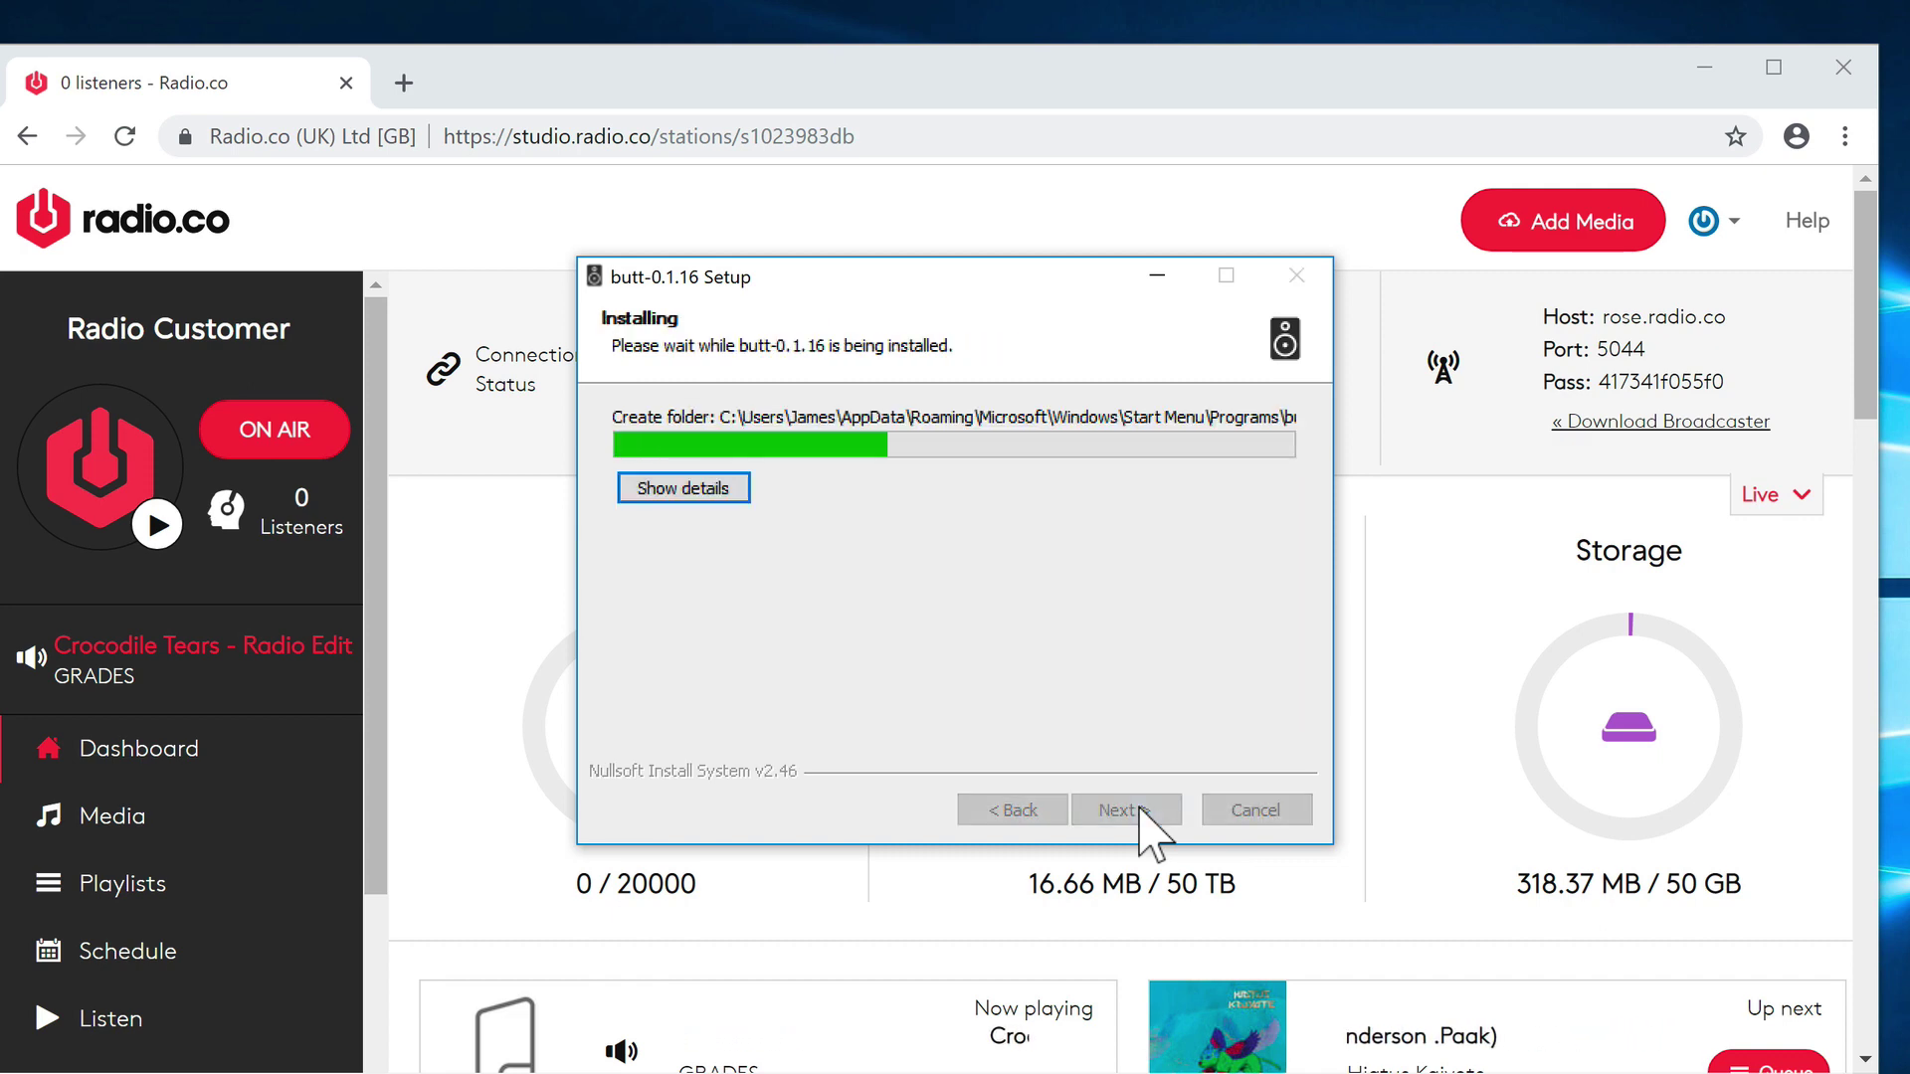
left_click(1142, 810)
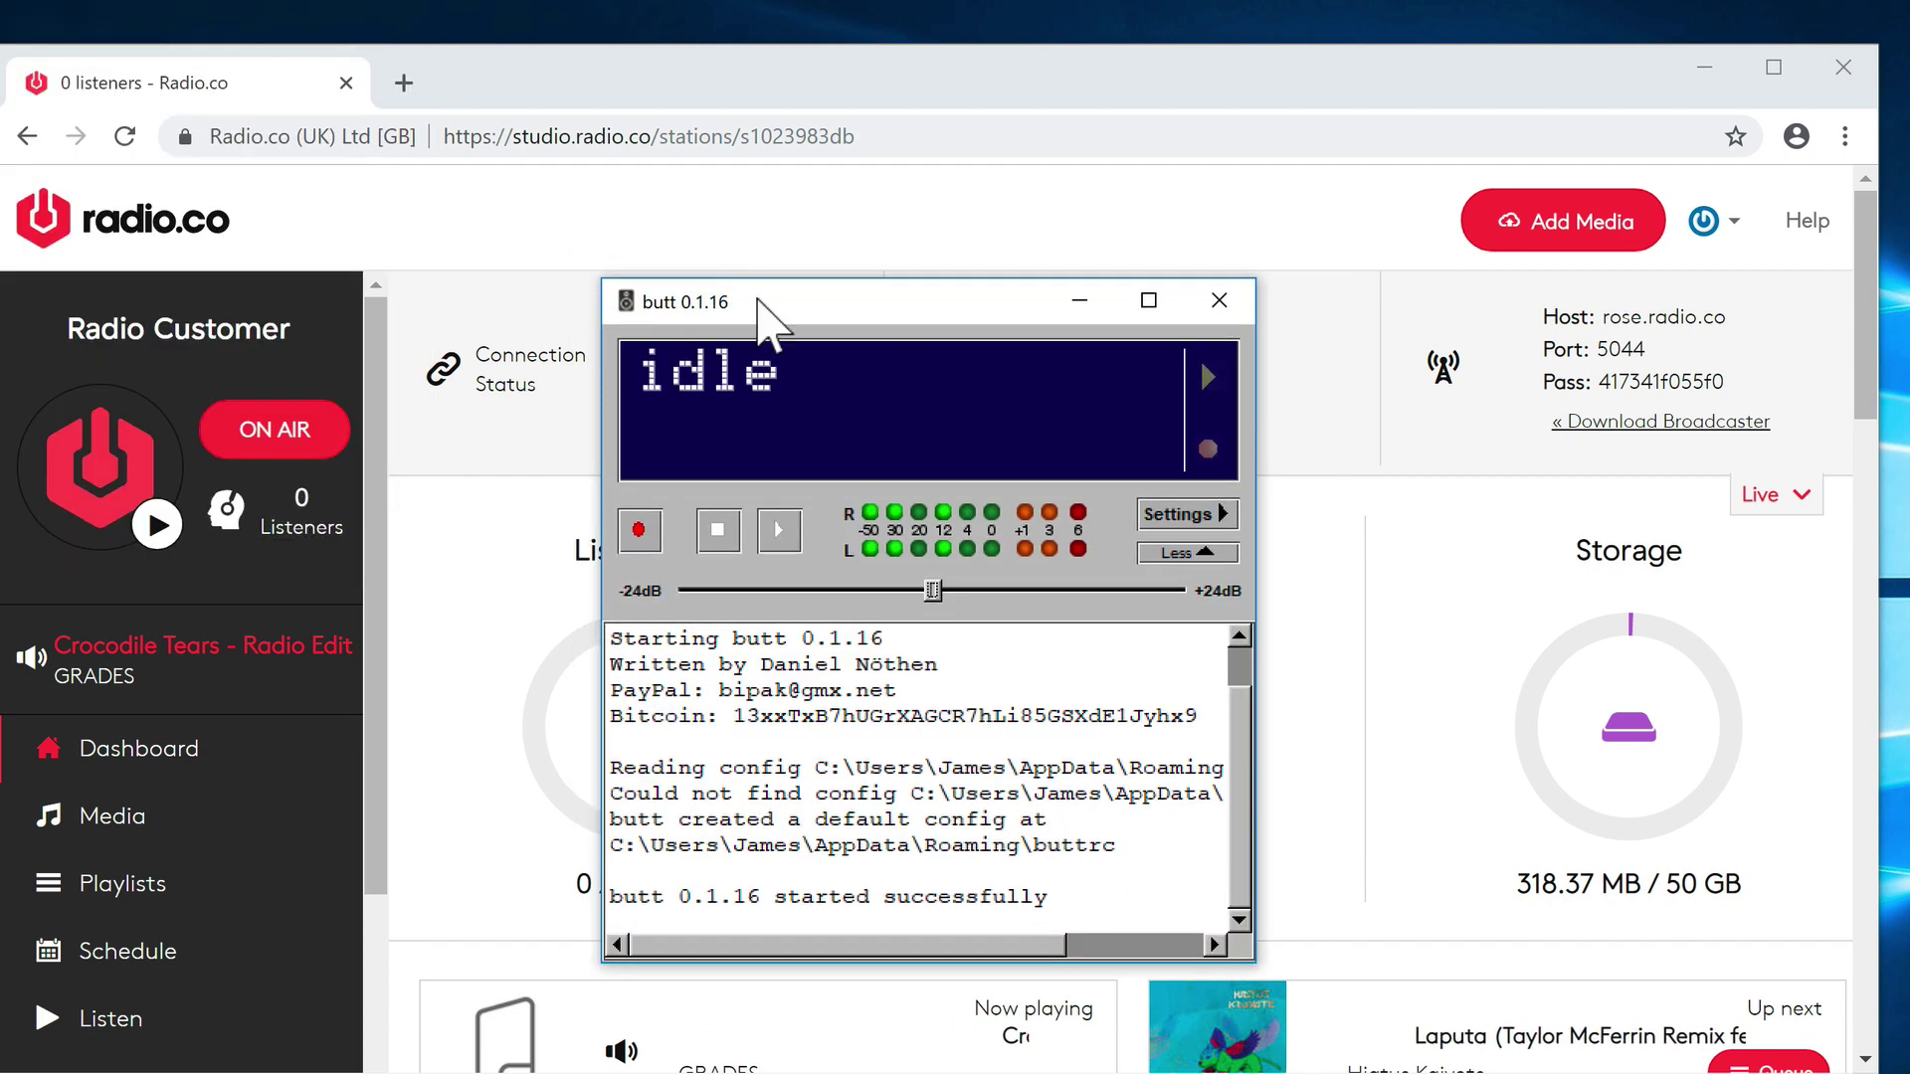
mouse_move(758, 298)
left_mouse_down()
mouse_move(741, 297)
mouse_move(840, 333)
mouse_move(761, 294)
left_mouse_up()
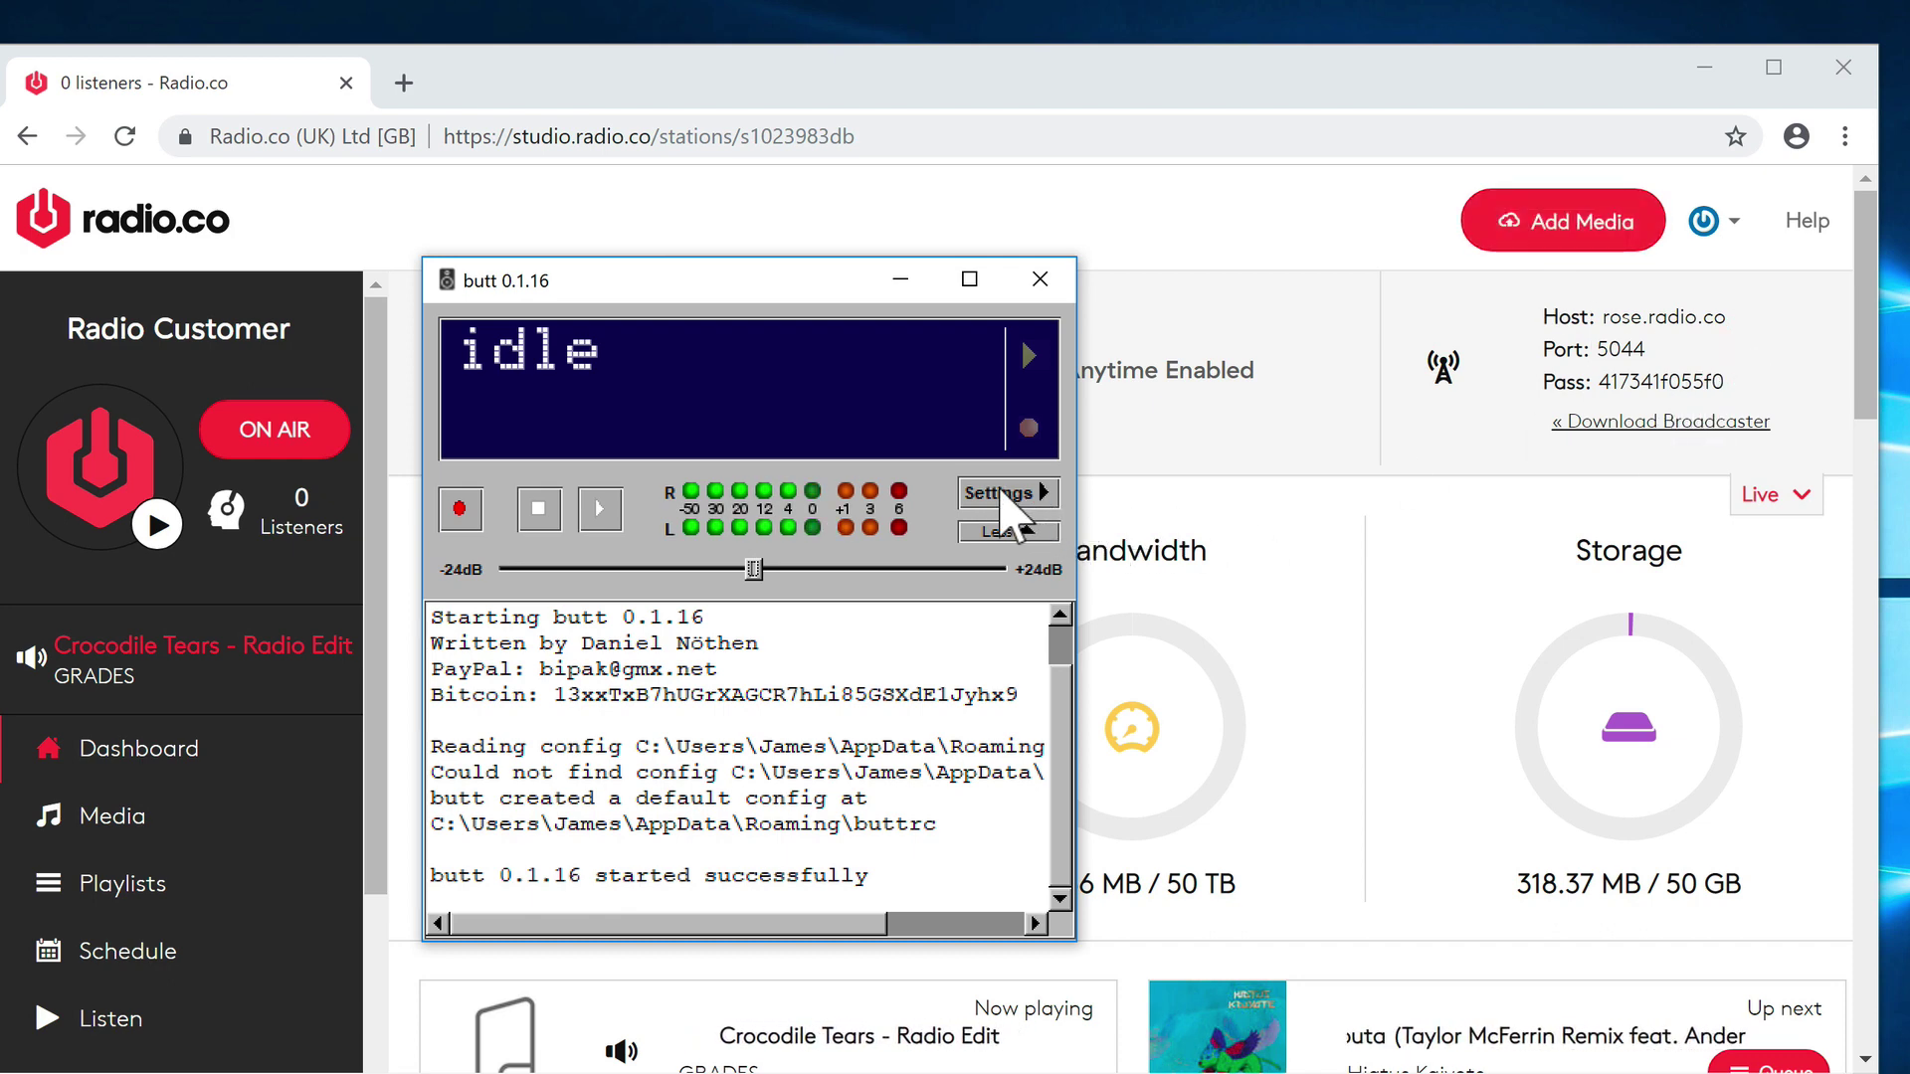
- In butt Settings, add a new server named Radio
left_click(999, 493)
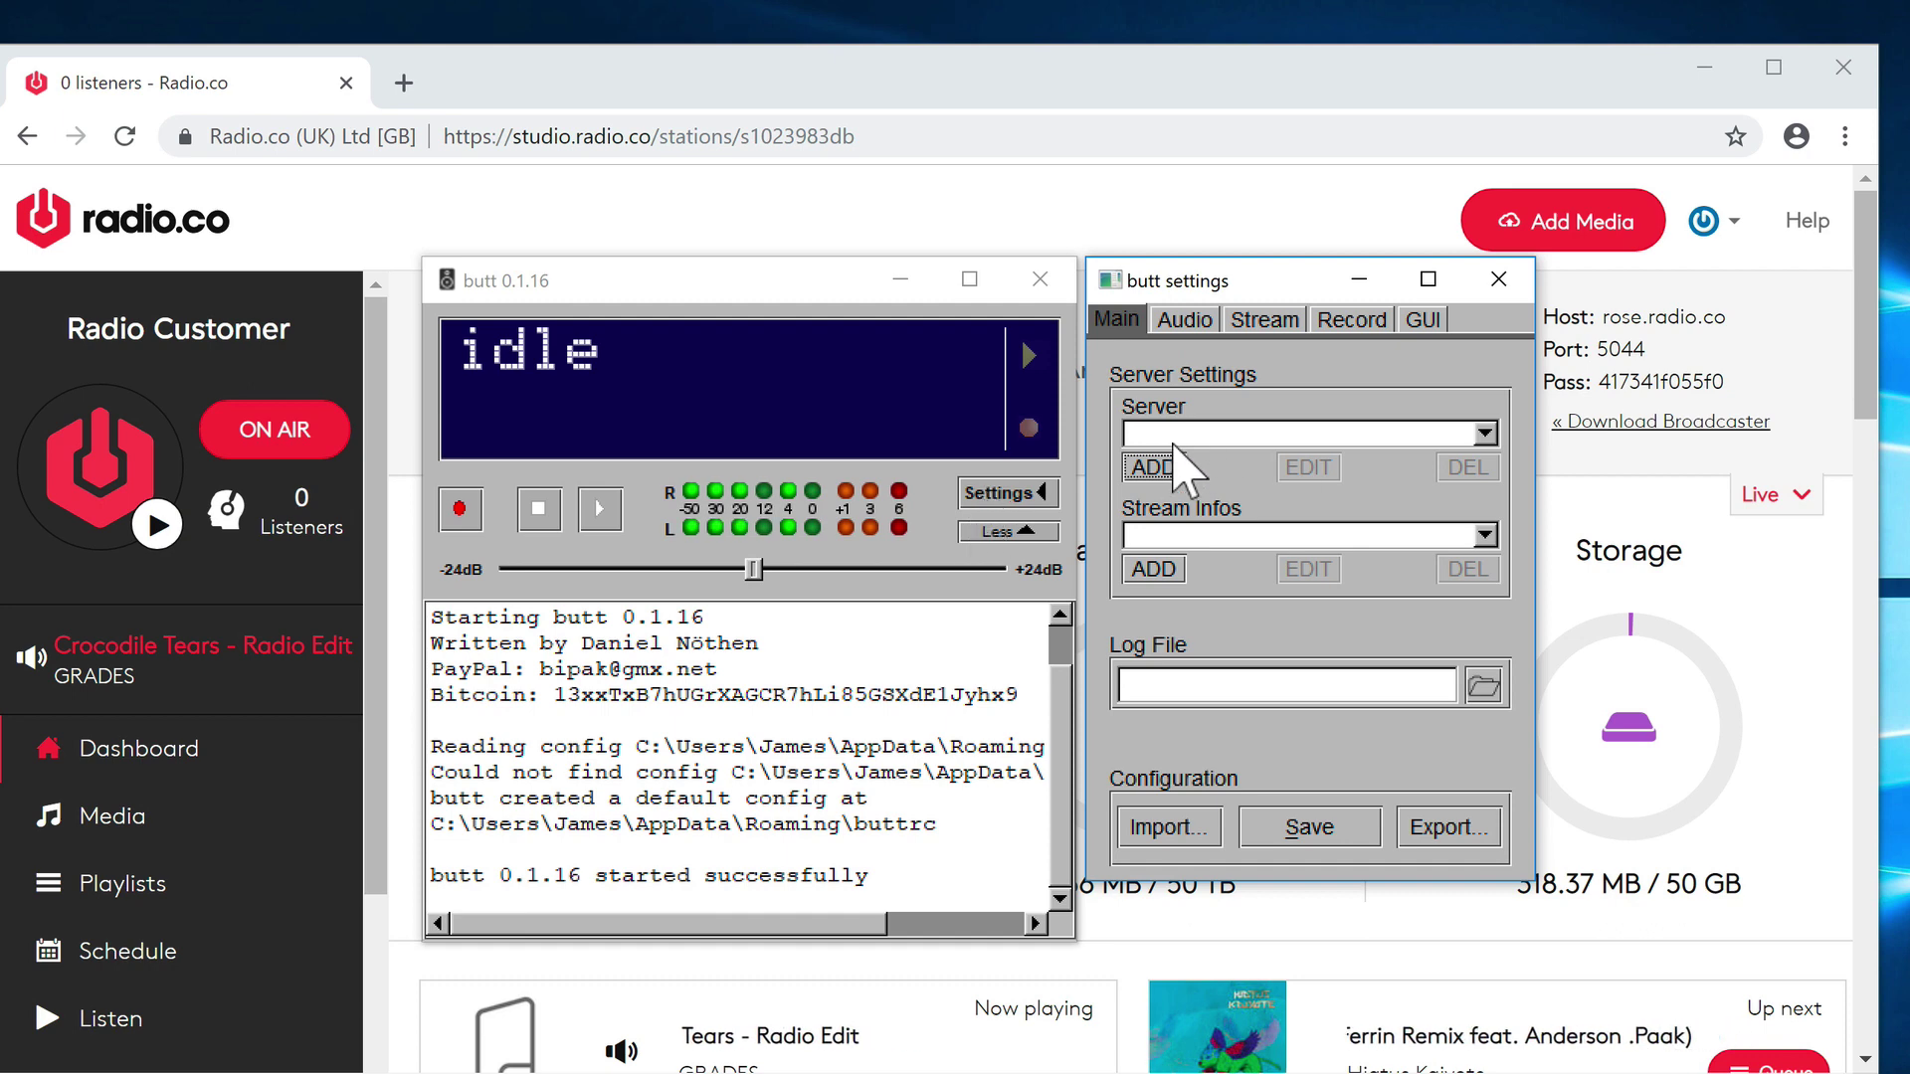
left_click(1154, 467)
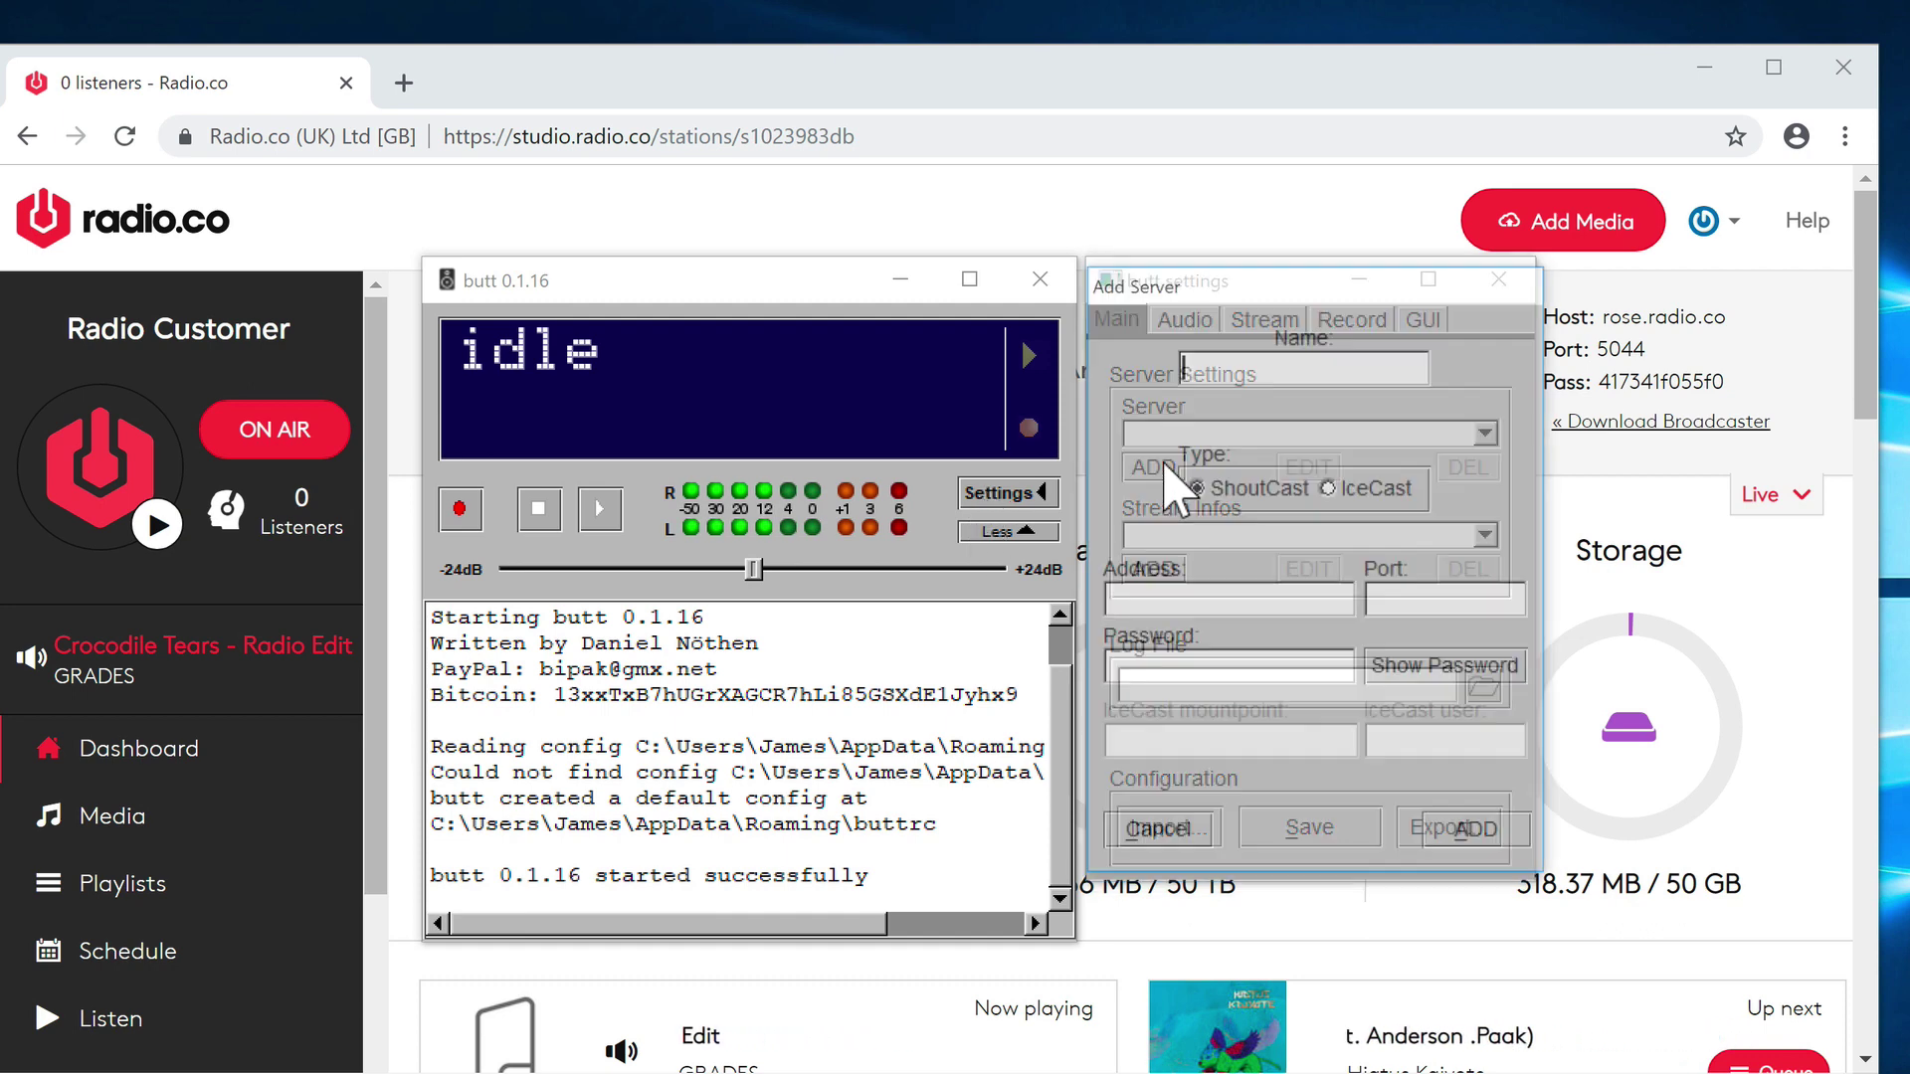
type("R")
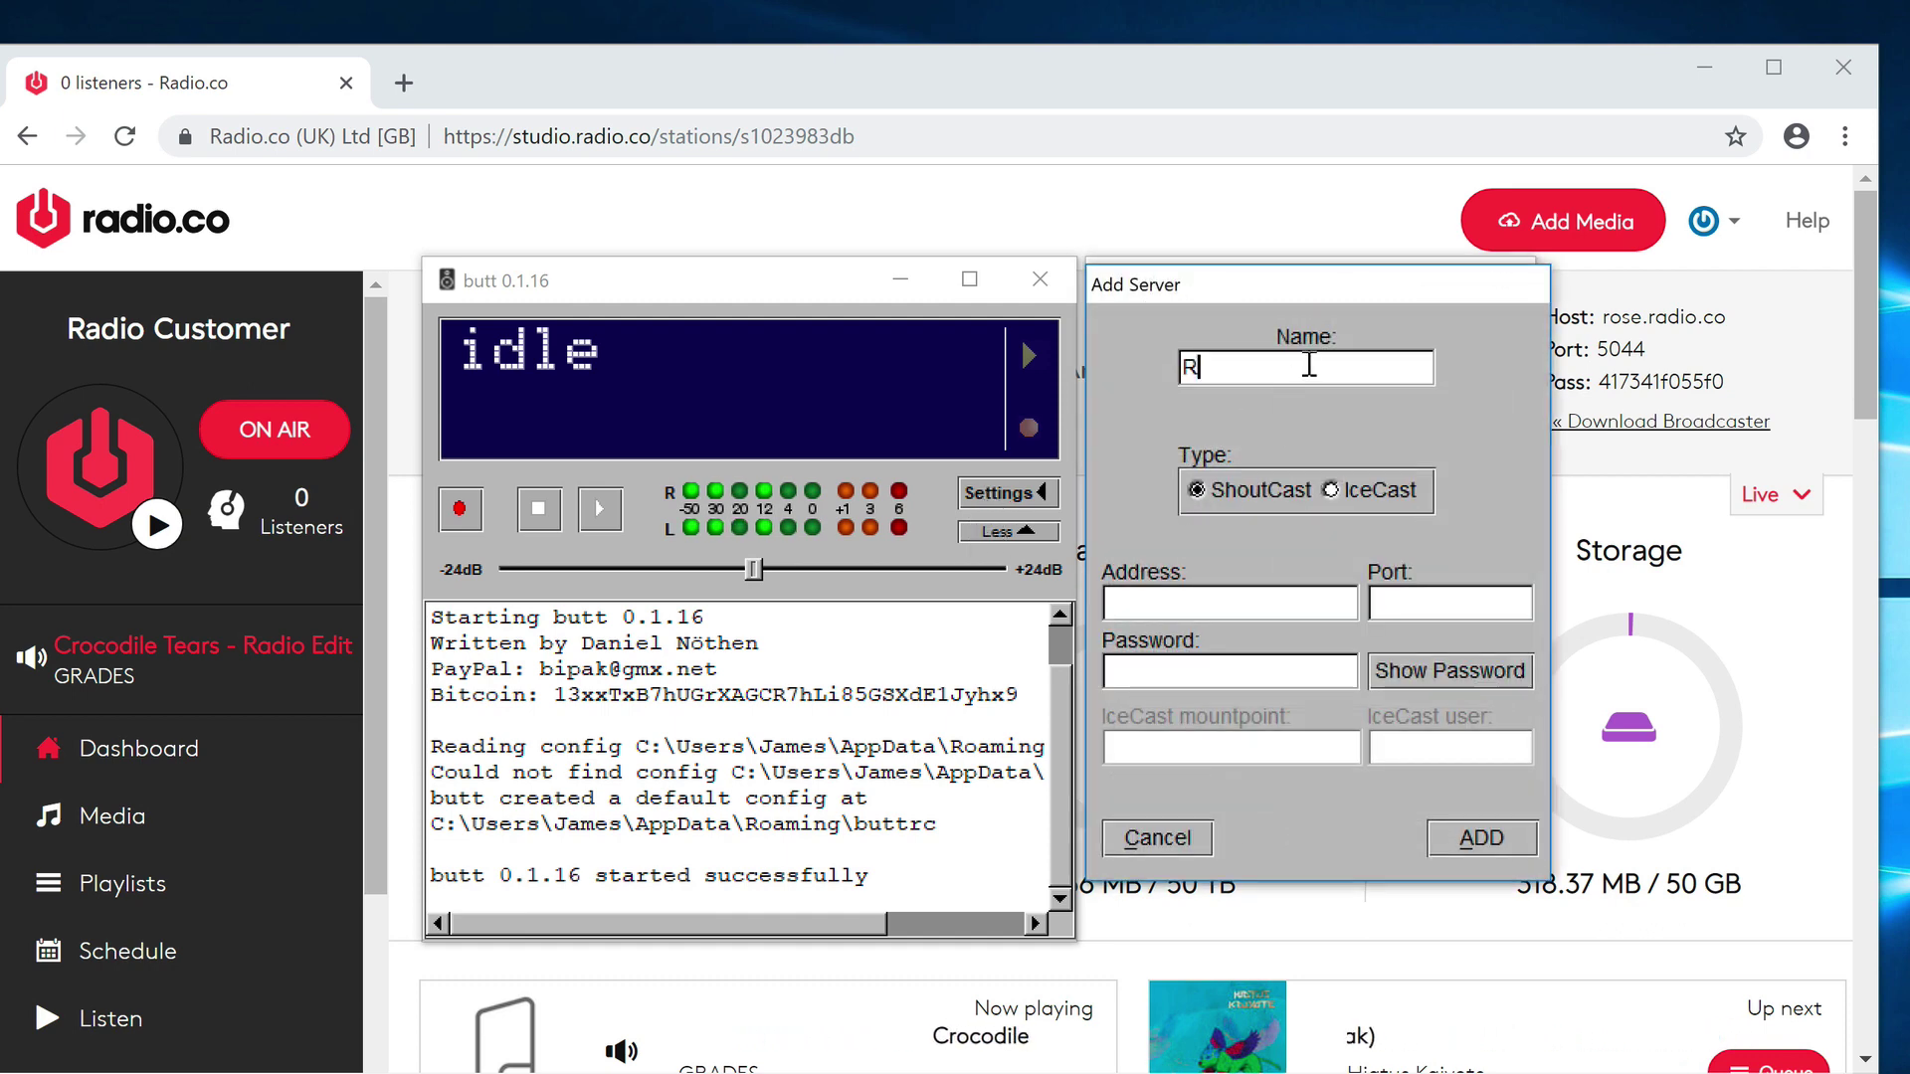
type("adio.co")
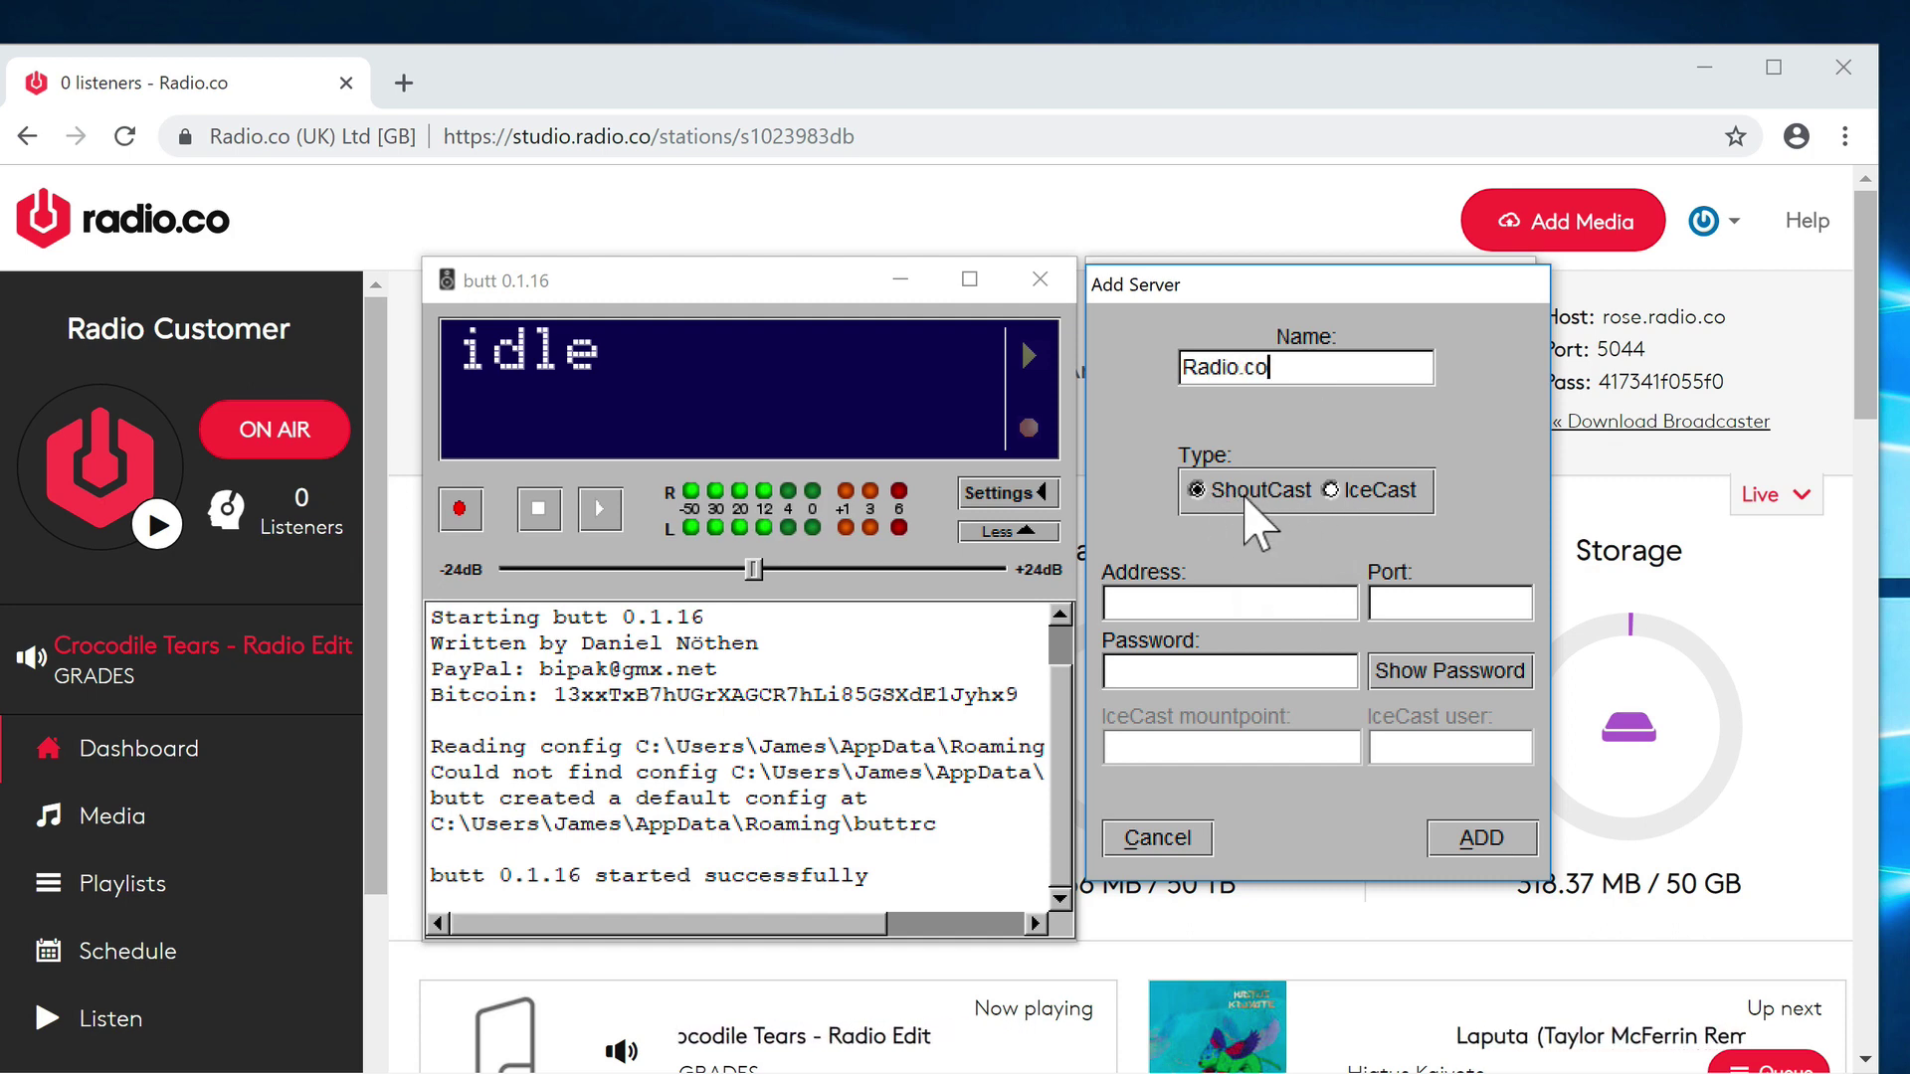
- Copy host rose.radio.co and port 5044 from the dashboard into the server's address and port fields
left_click(1689, 331)
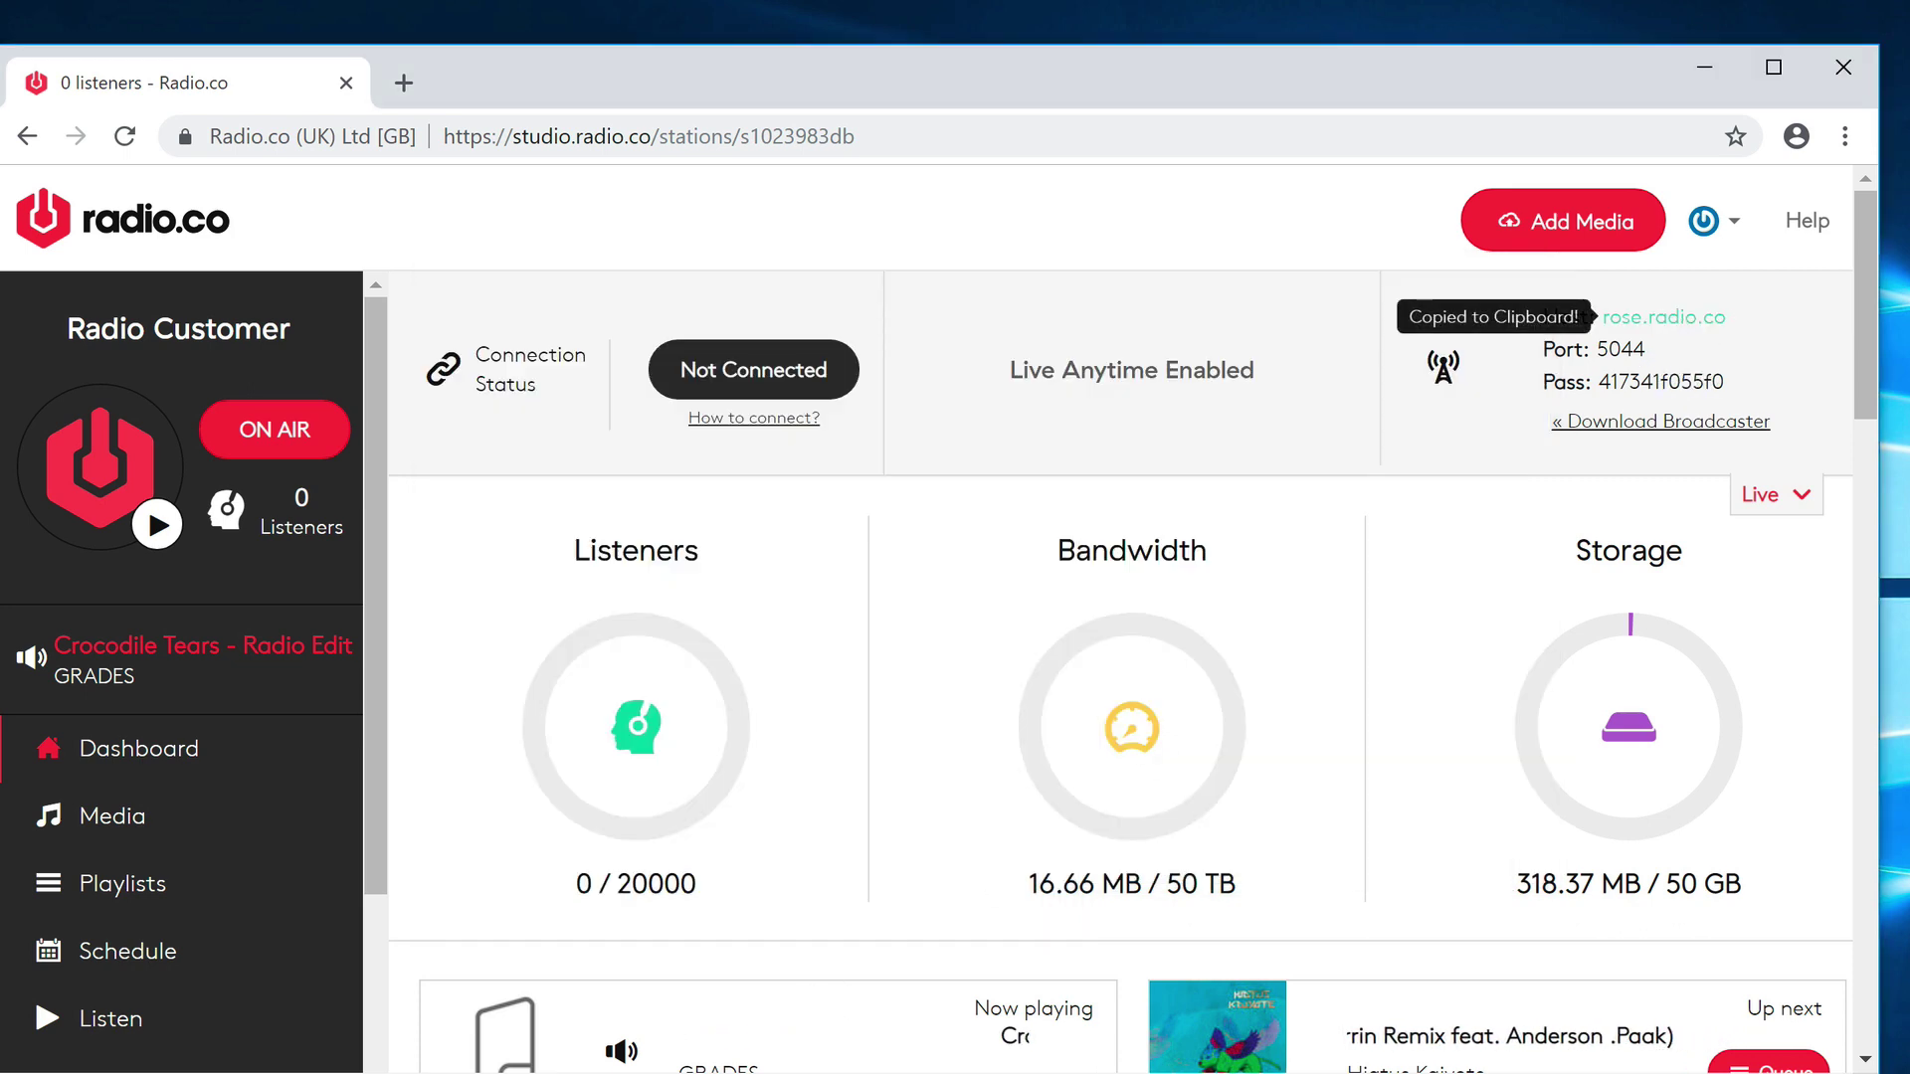
left_click(554, 1040)
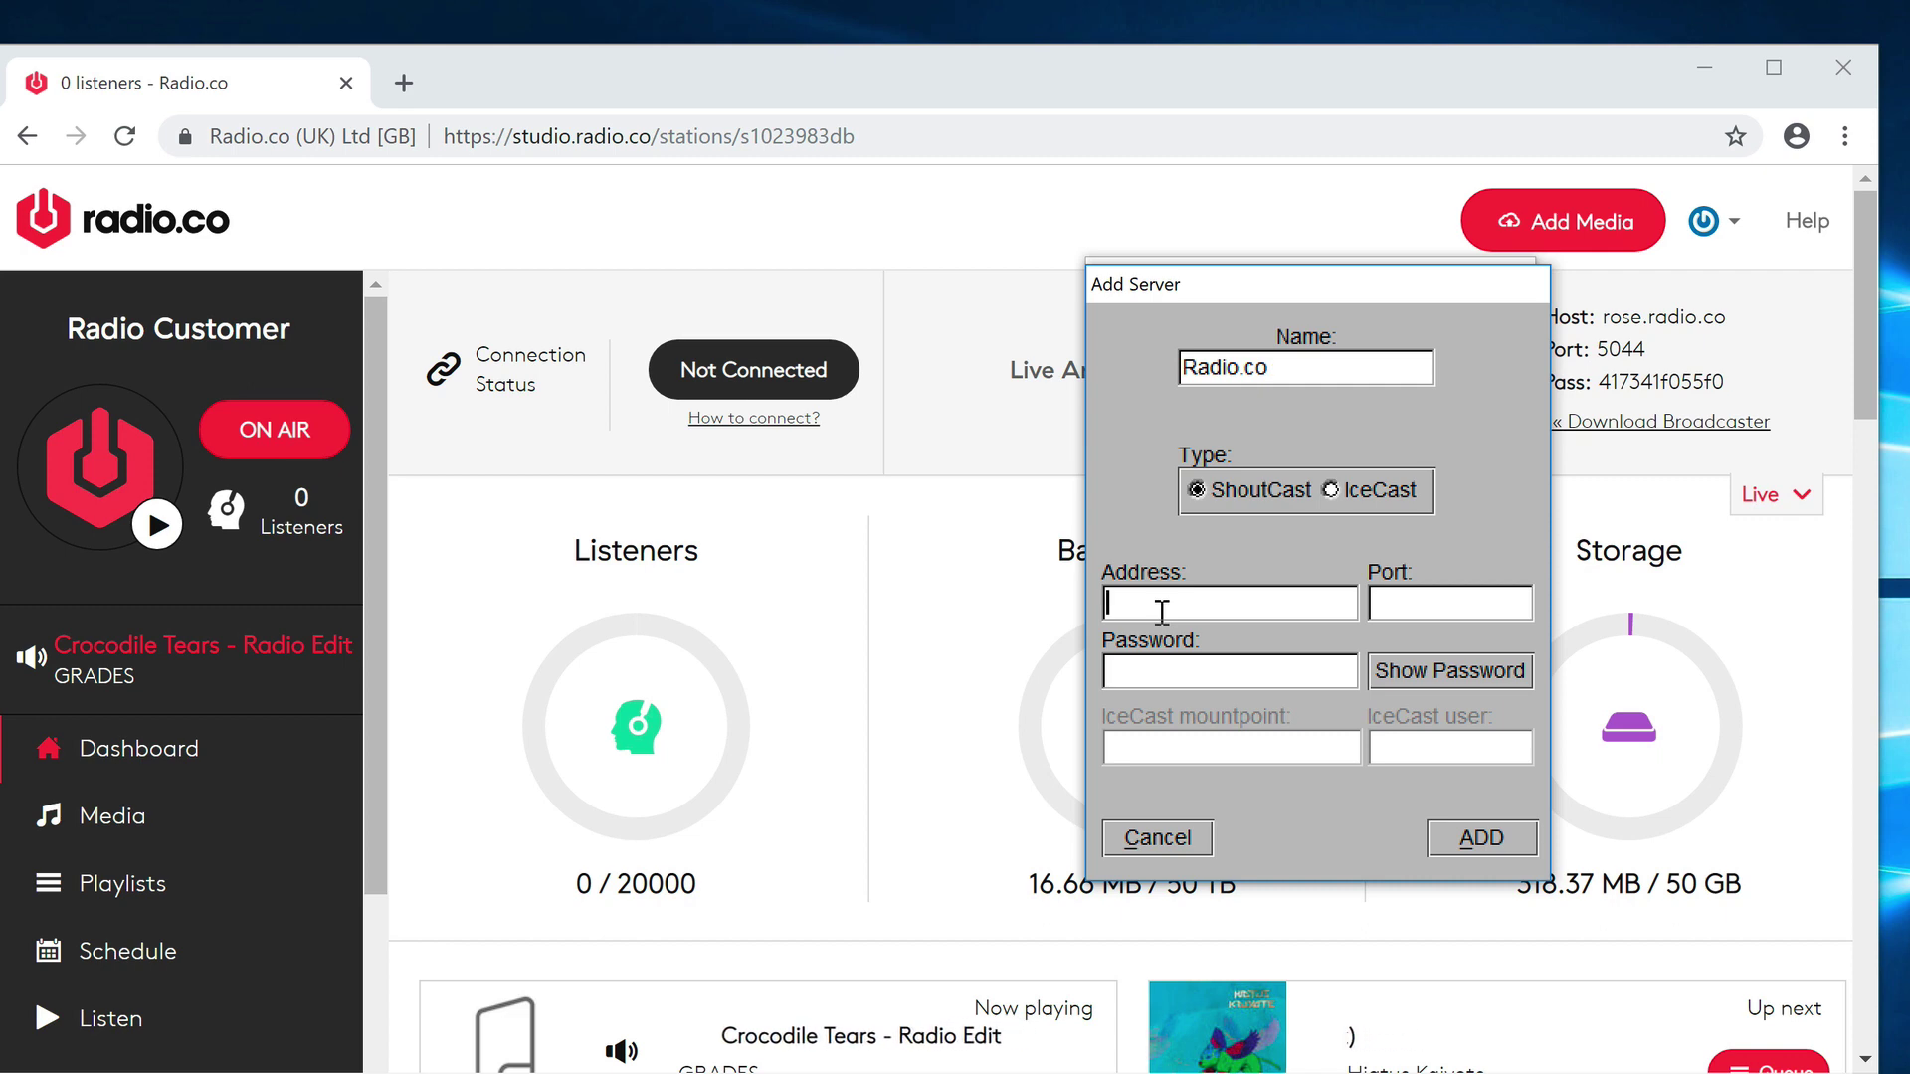
key("ctrl+v")
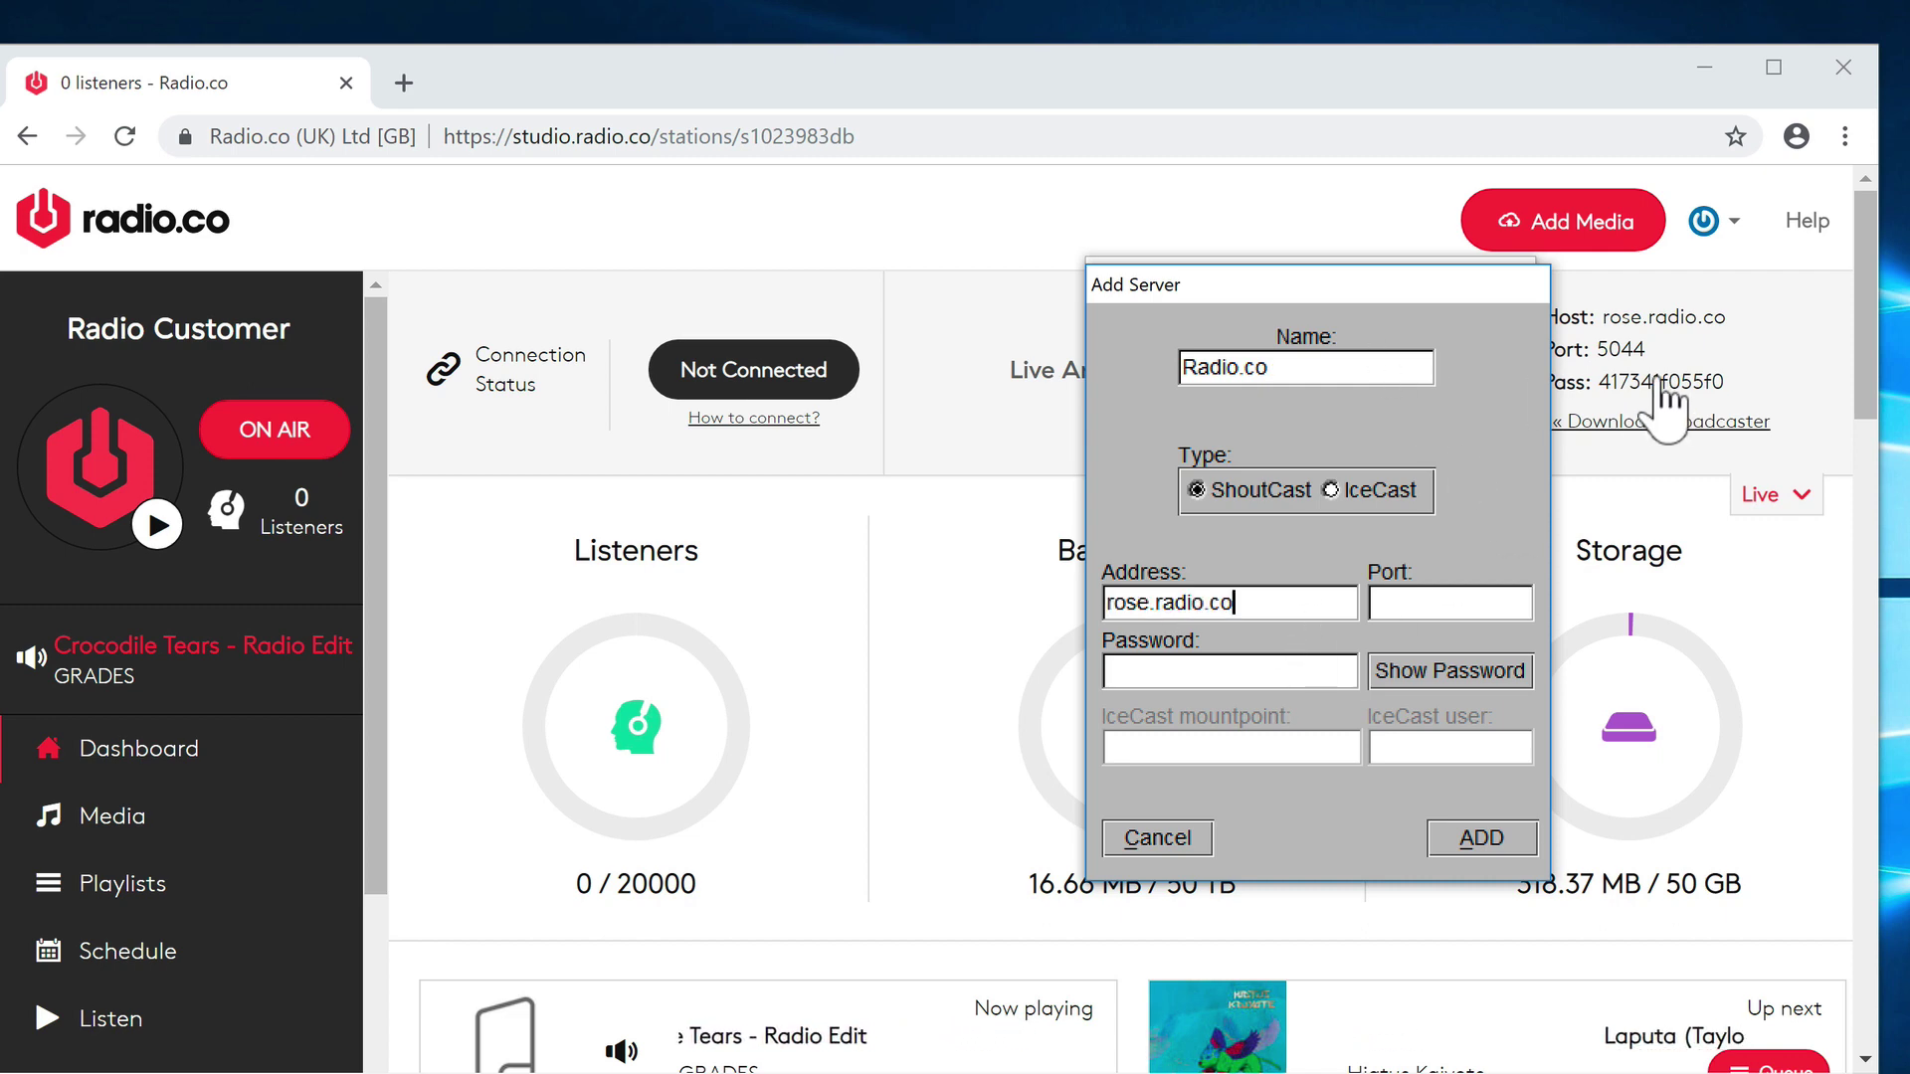
left_click(1631, 351)
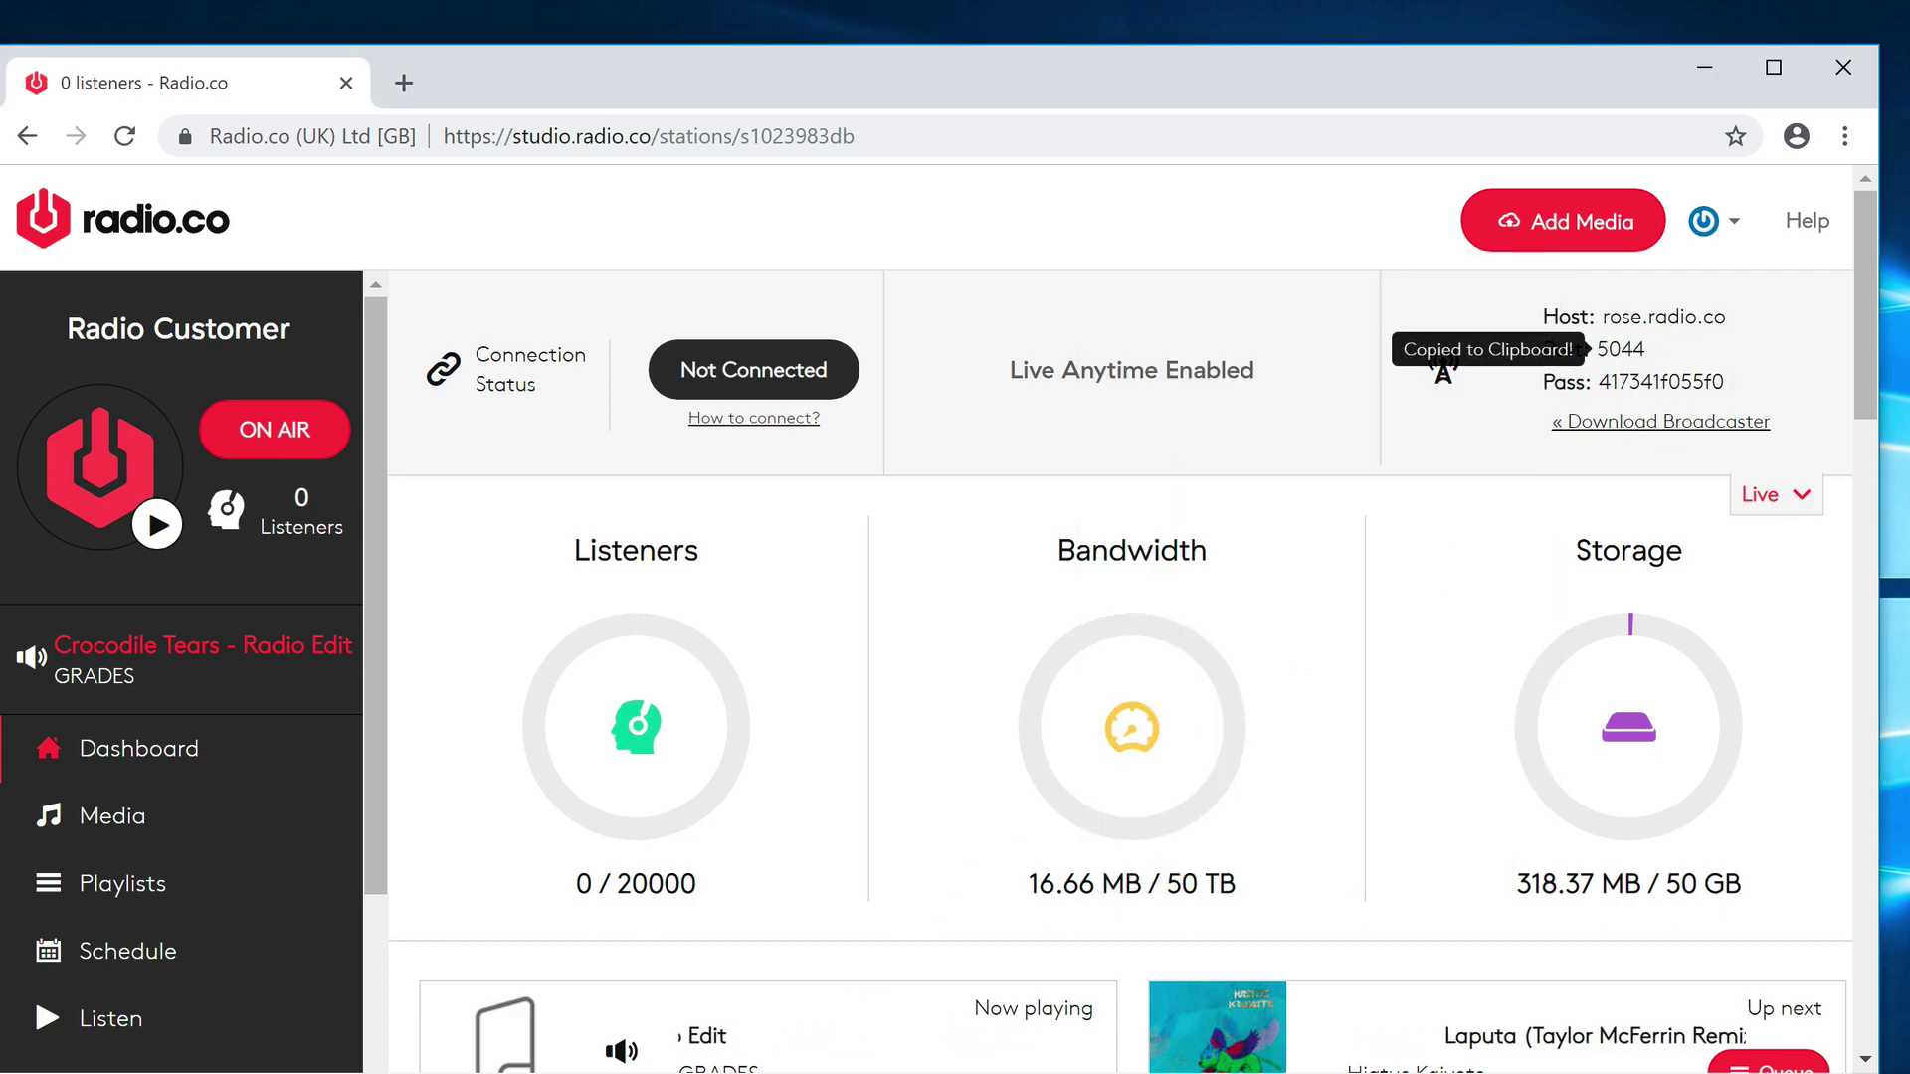
left_click(537, 1040)
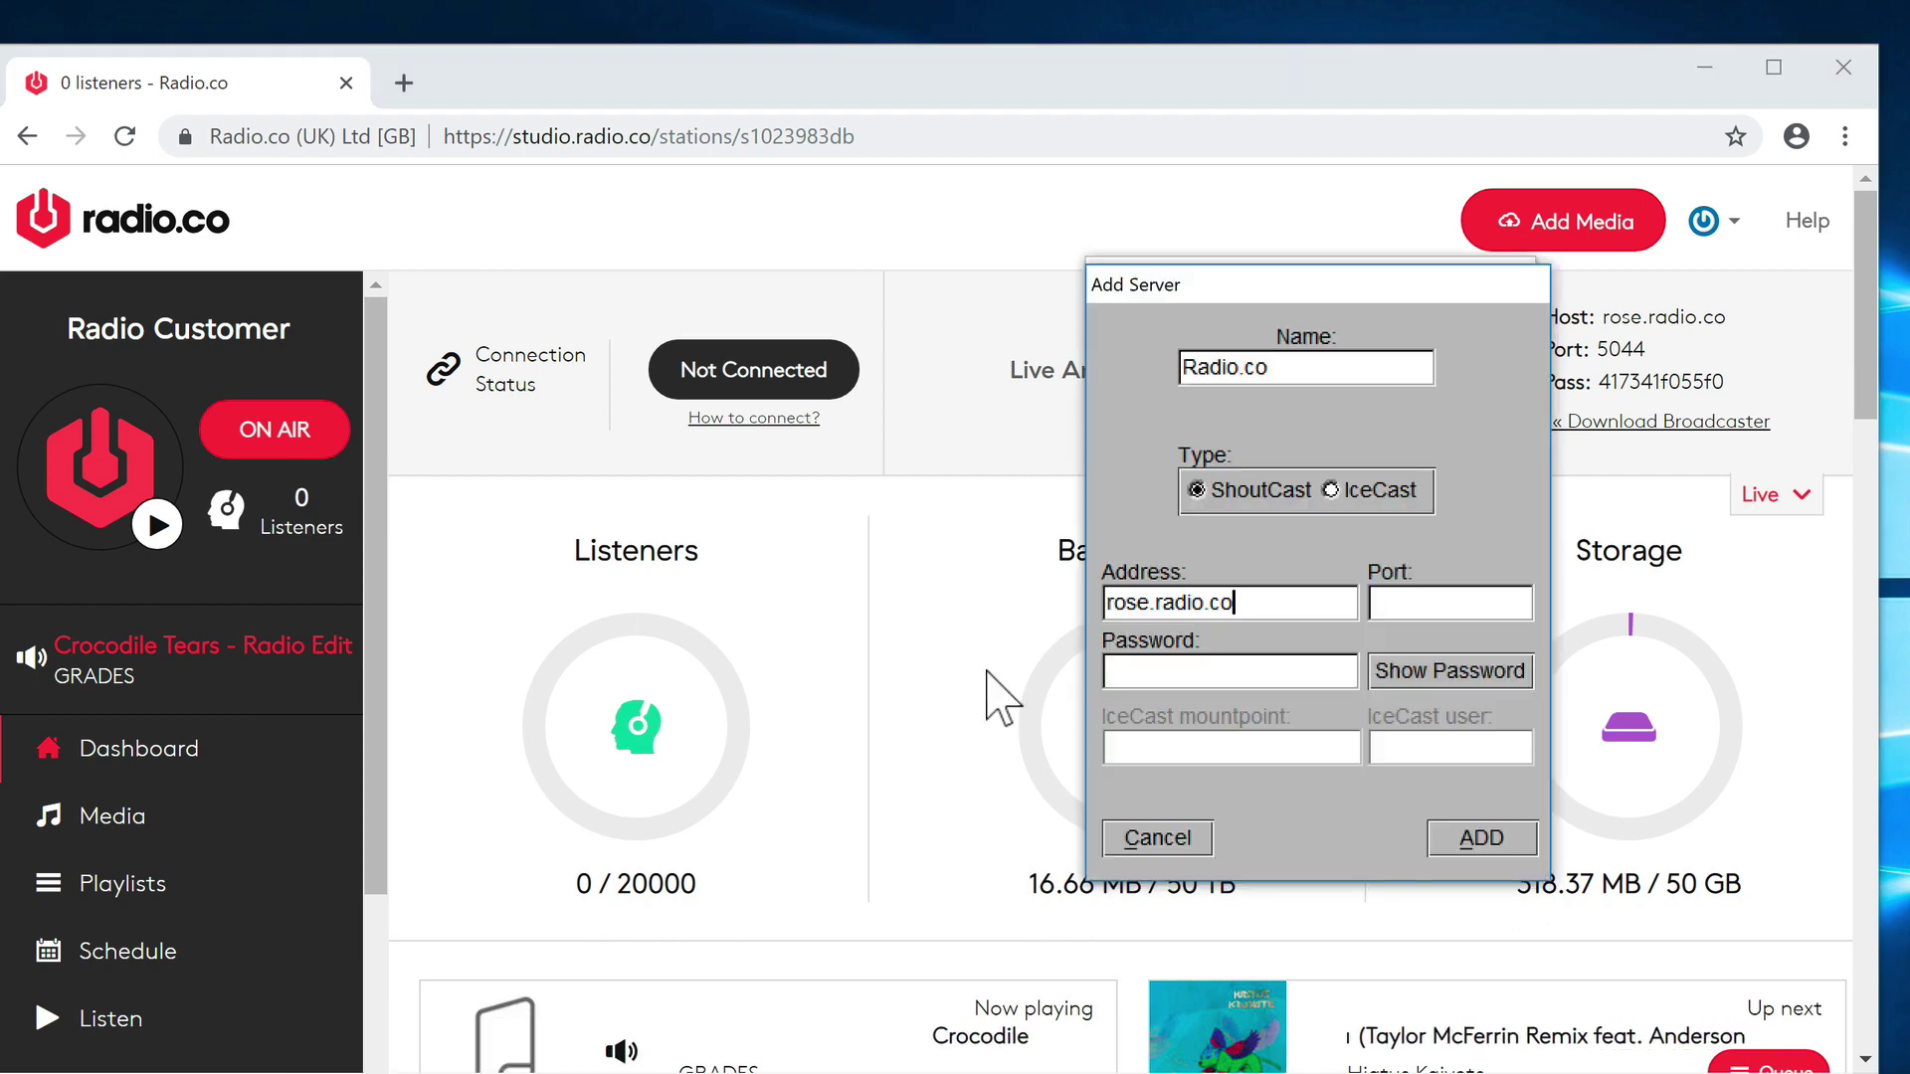
left_click(1470, 619)
key("ctrl+v")
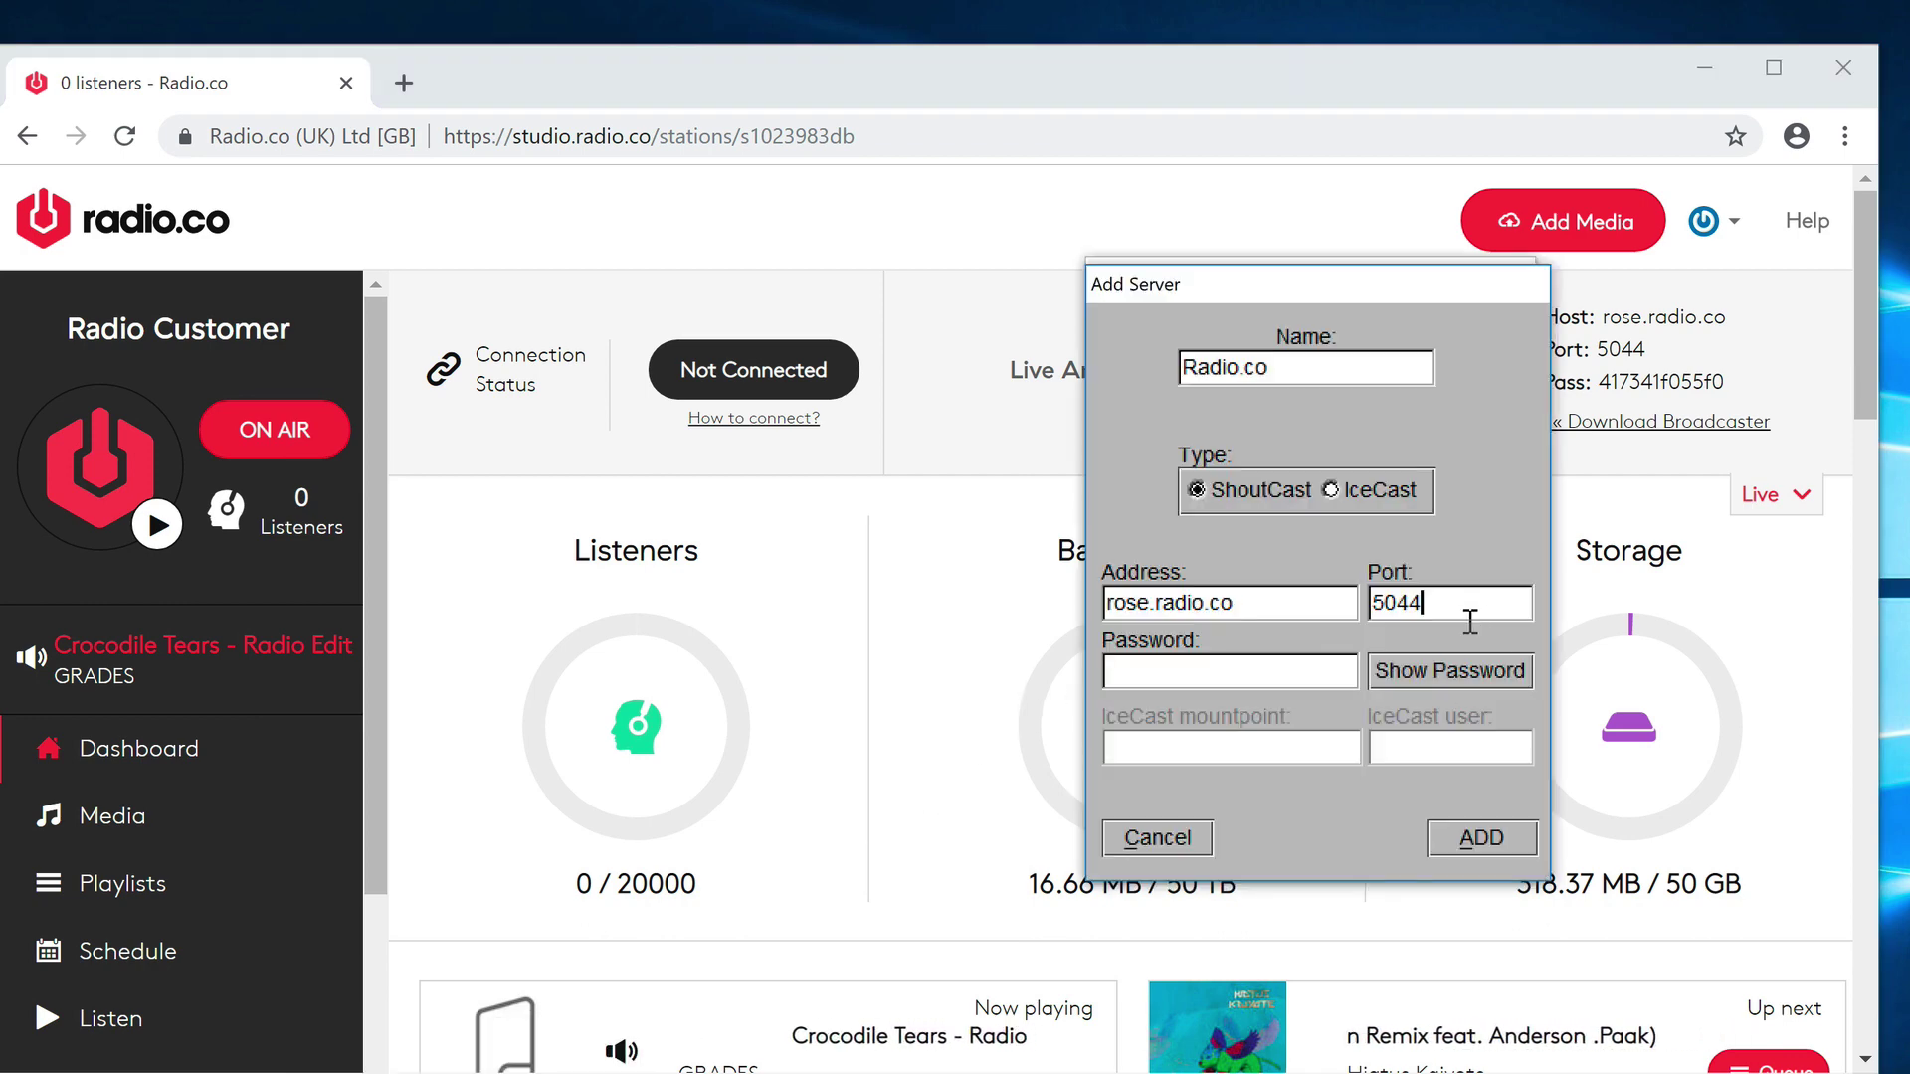
- Paste the station password from the dashboard and save the Radio.co server entry
left_click(1719, 393)
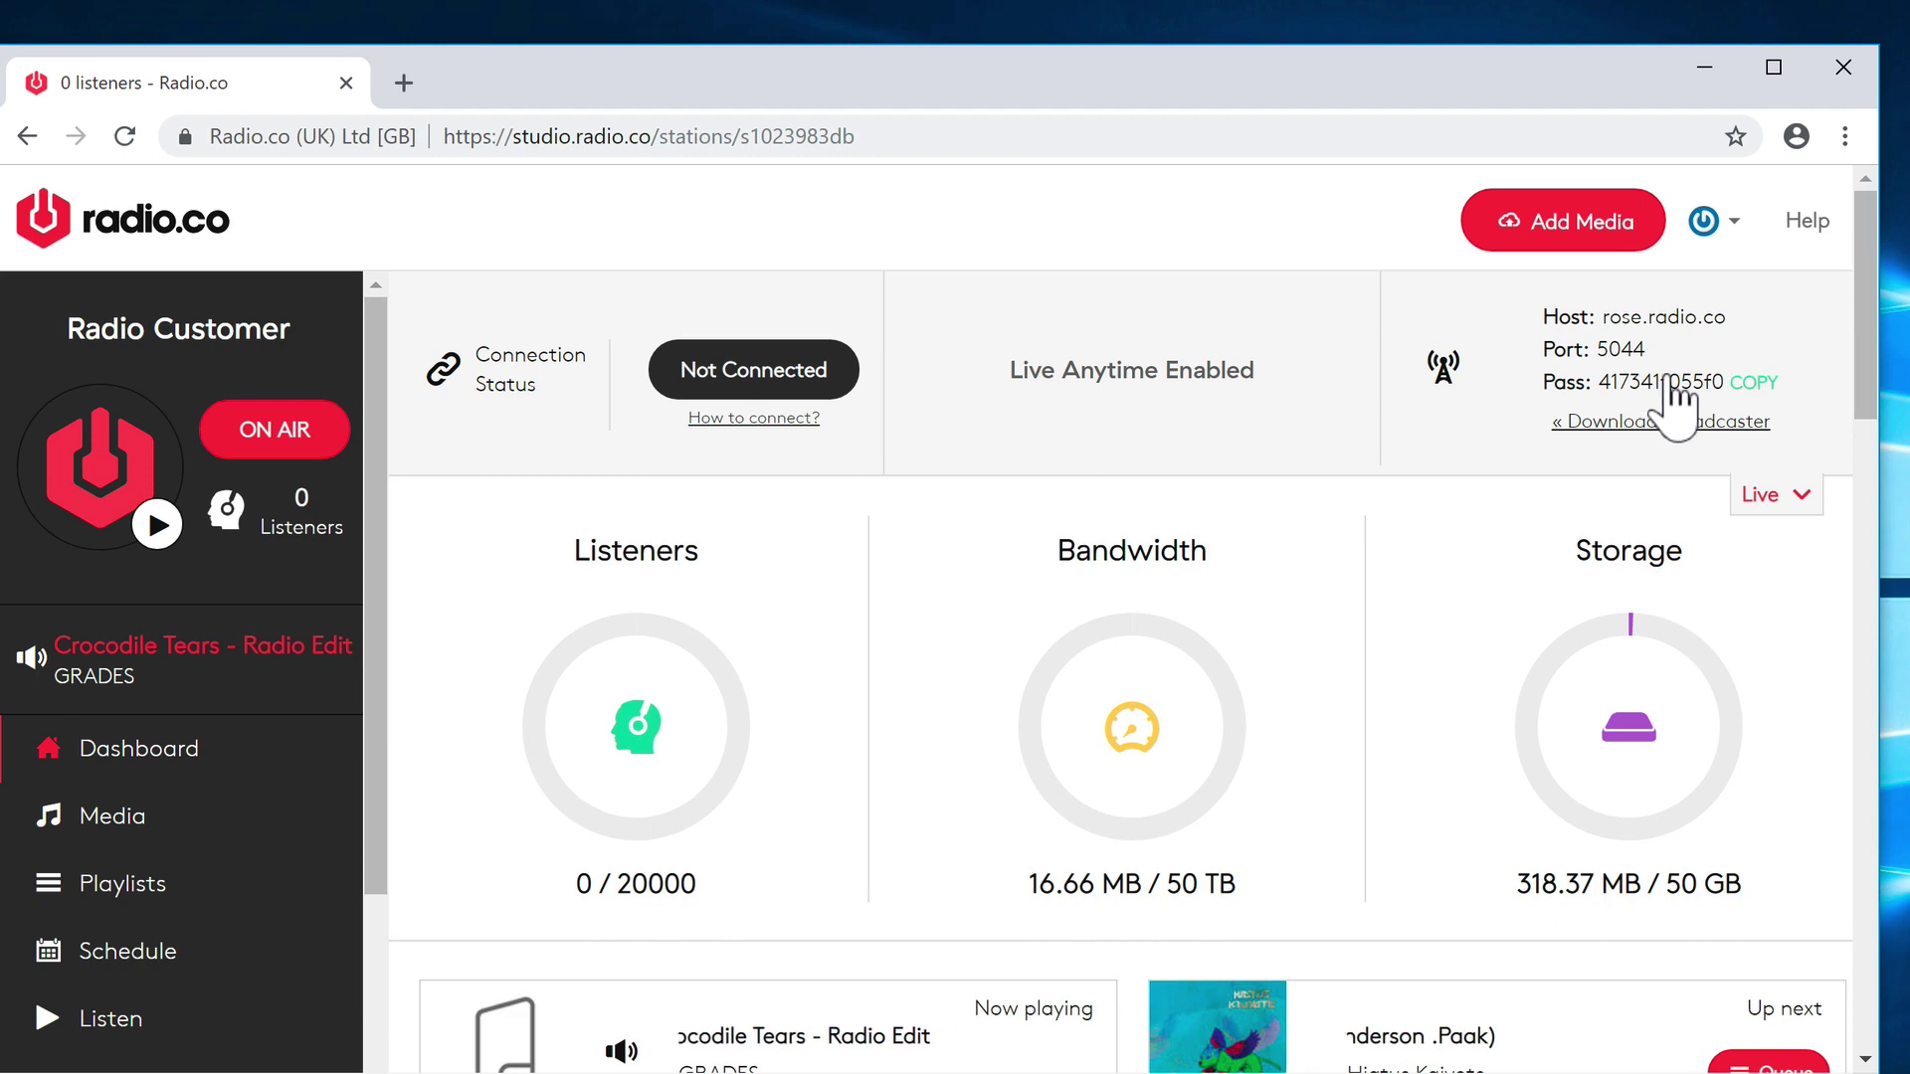
left_click(1679, 388)
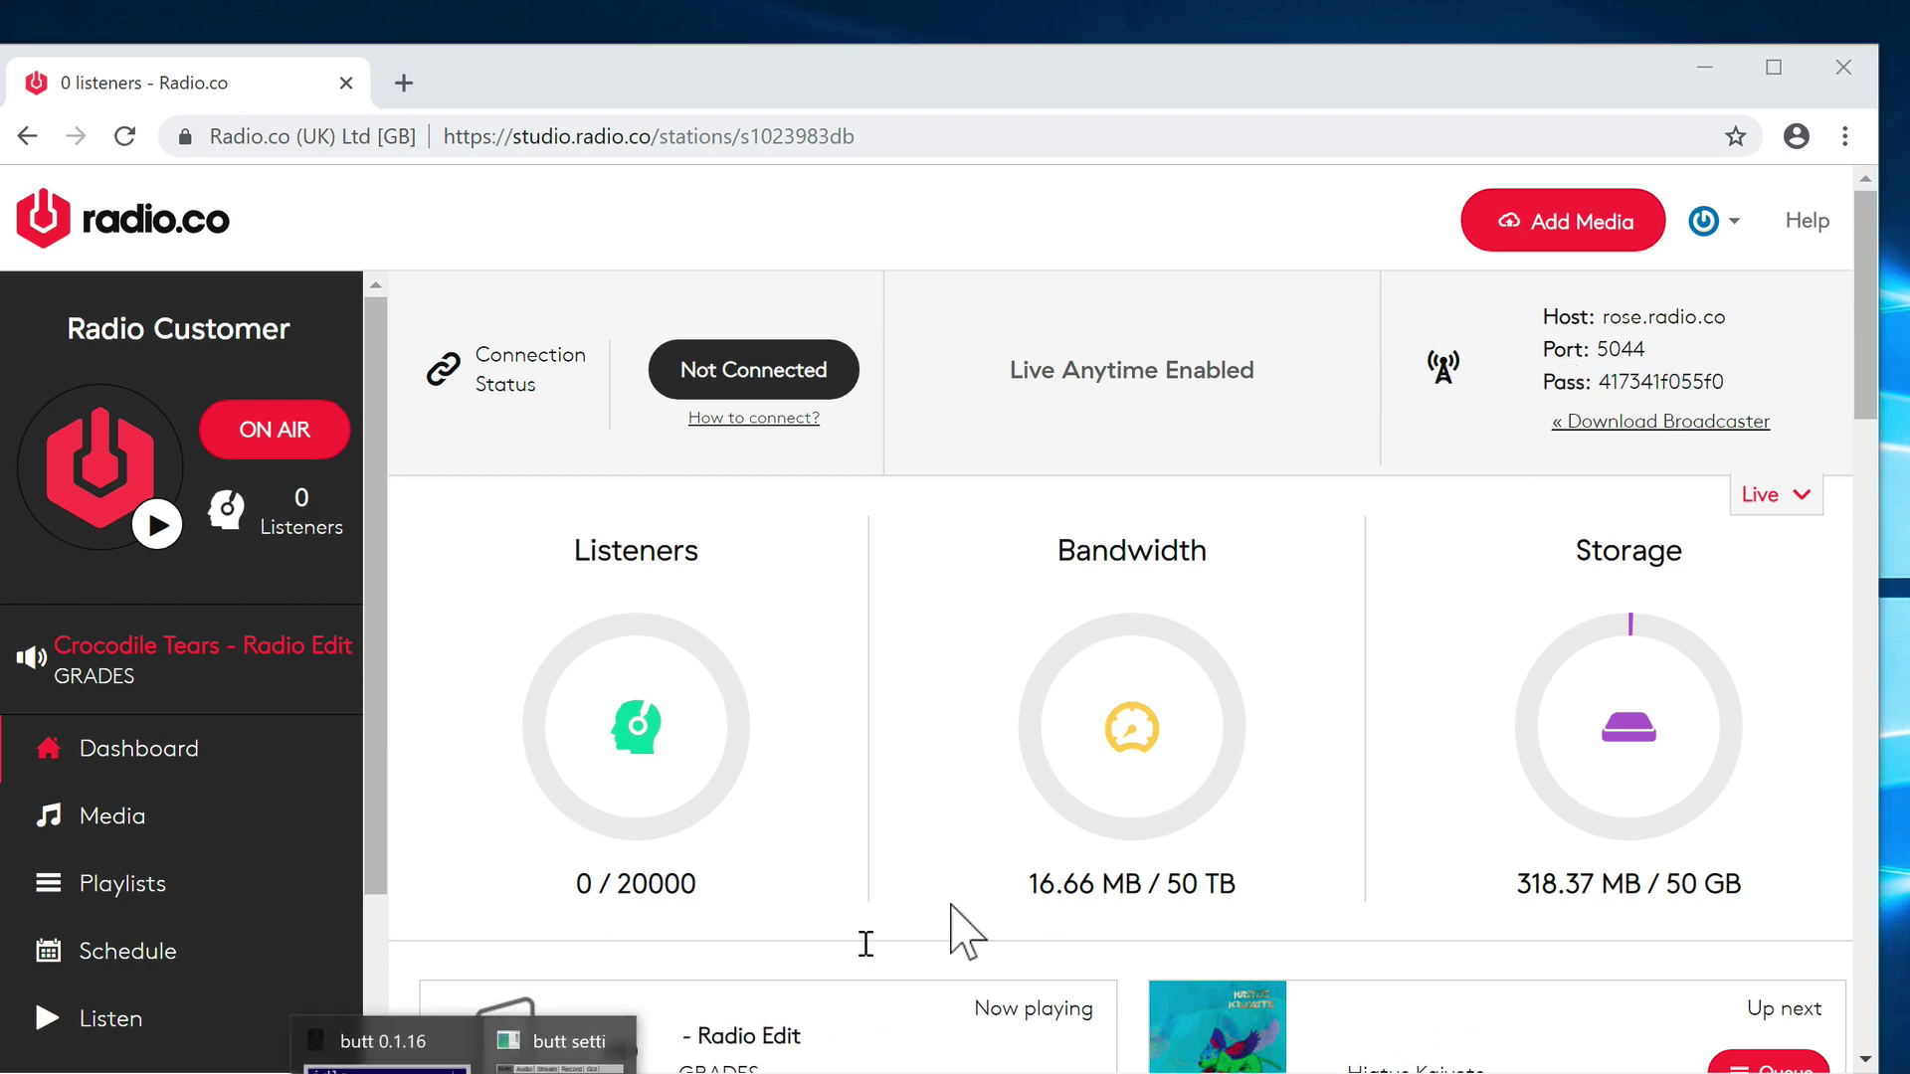
left_click(557, 1044)
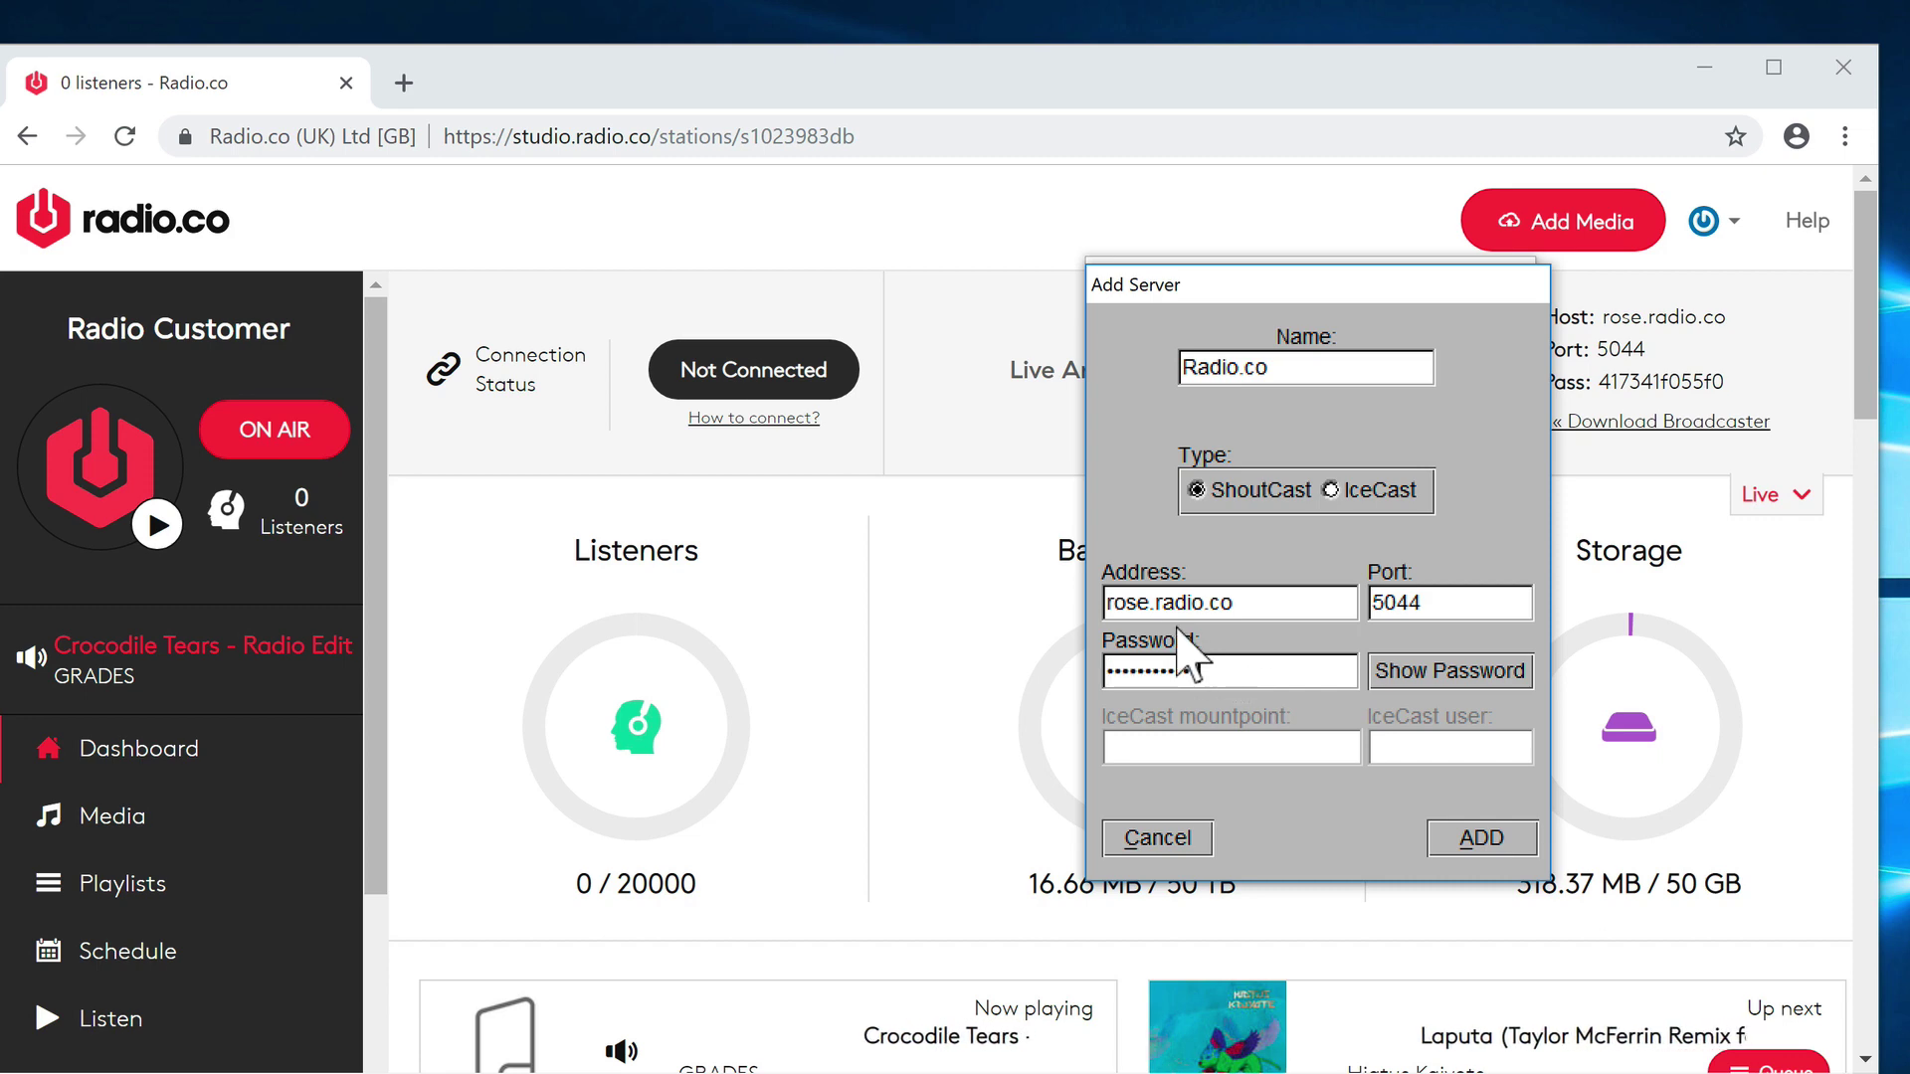
left_click(1208, 667)
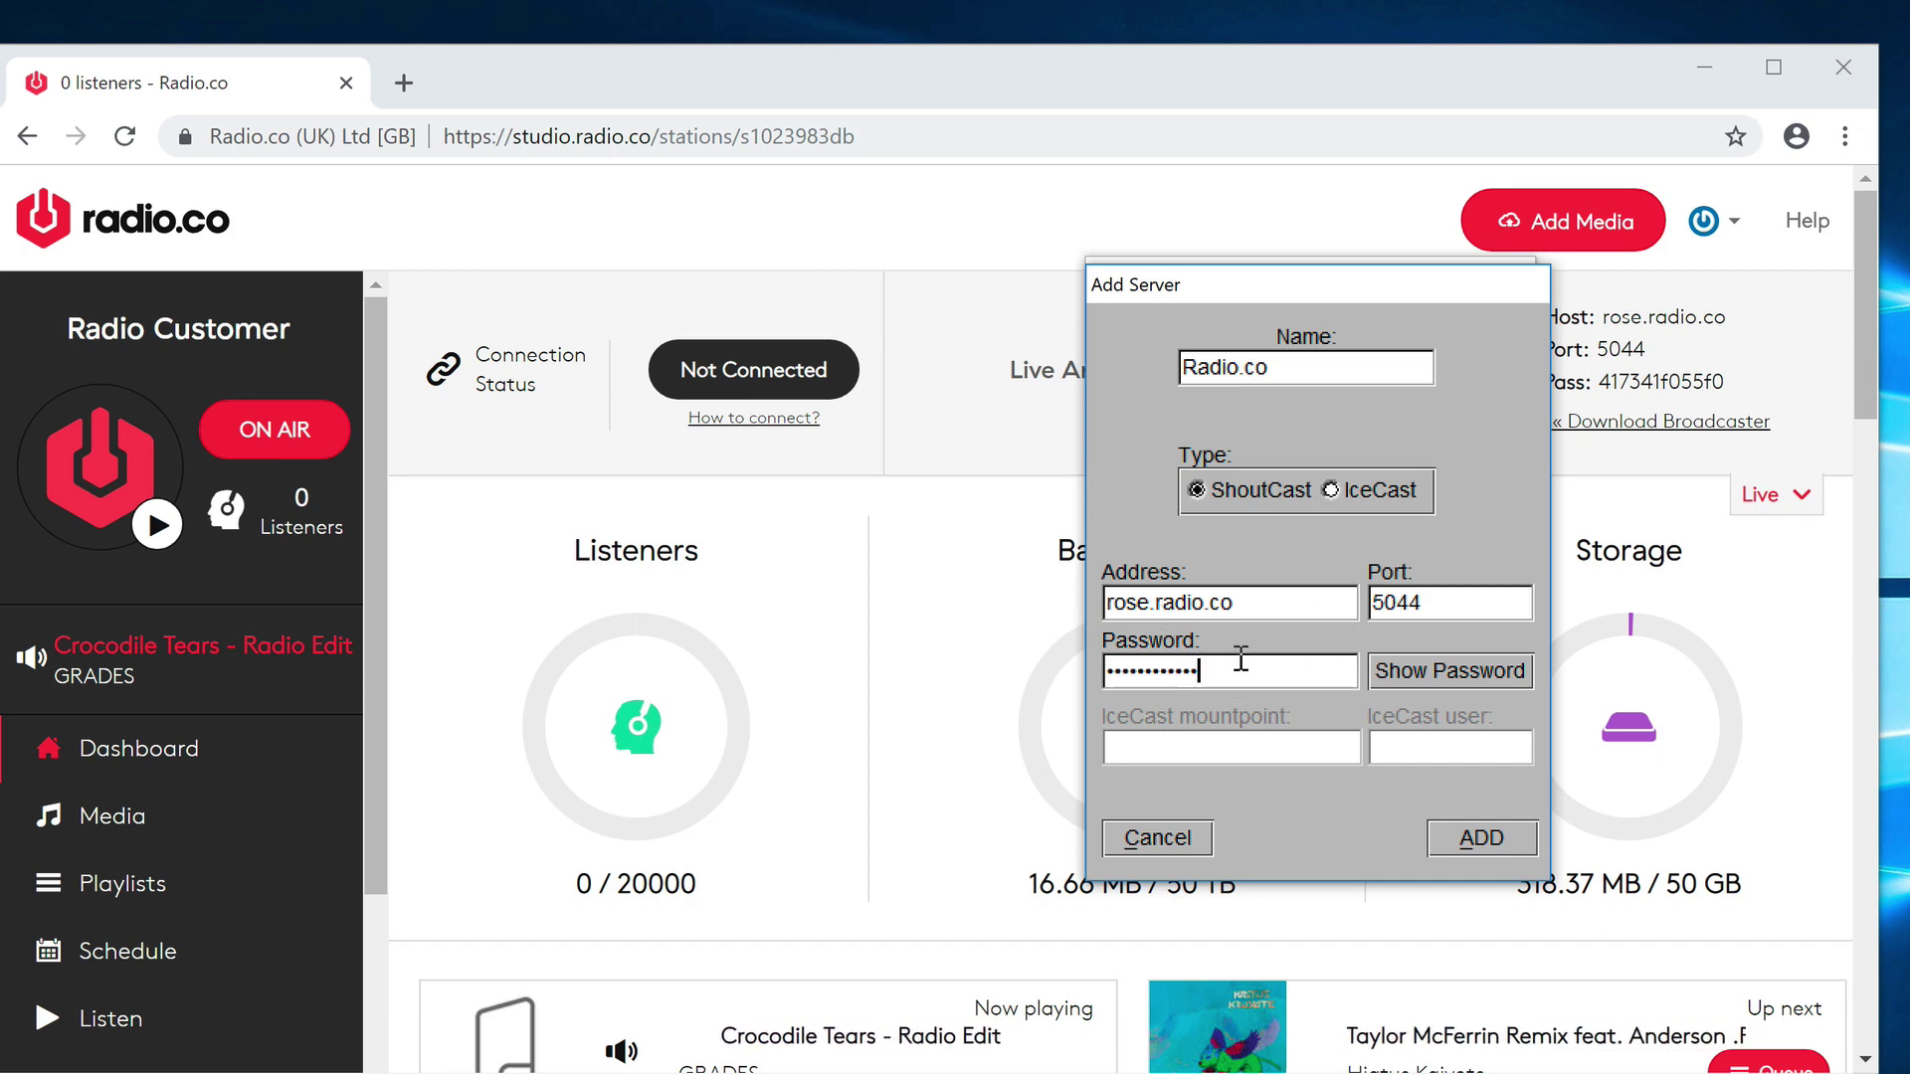
left_click(1482, 838)
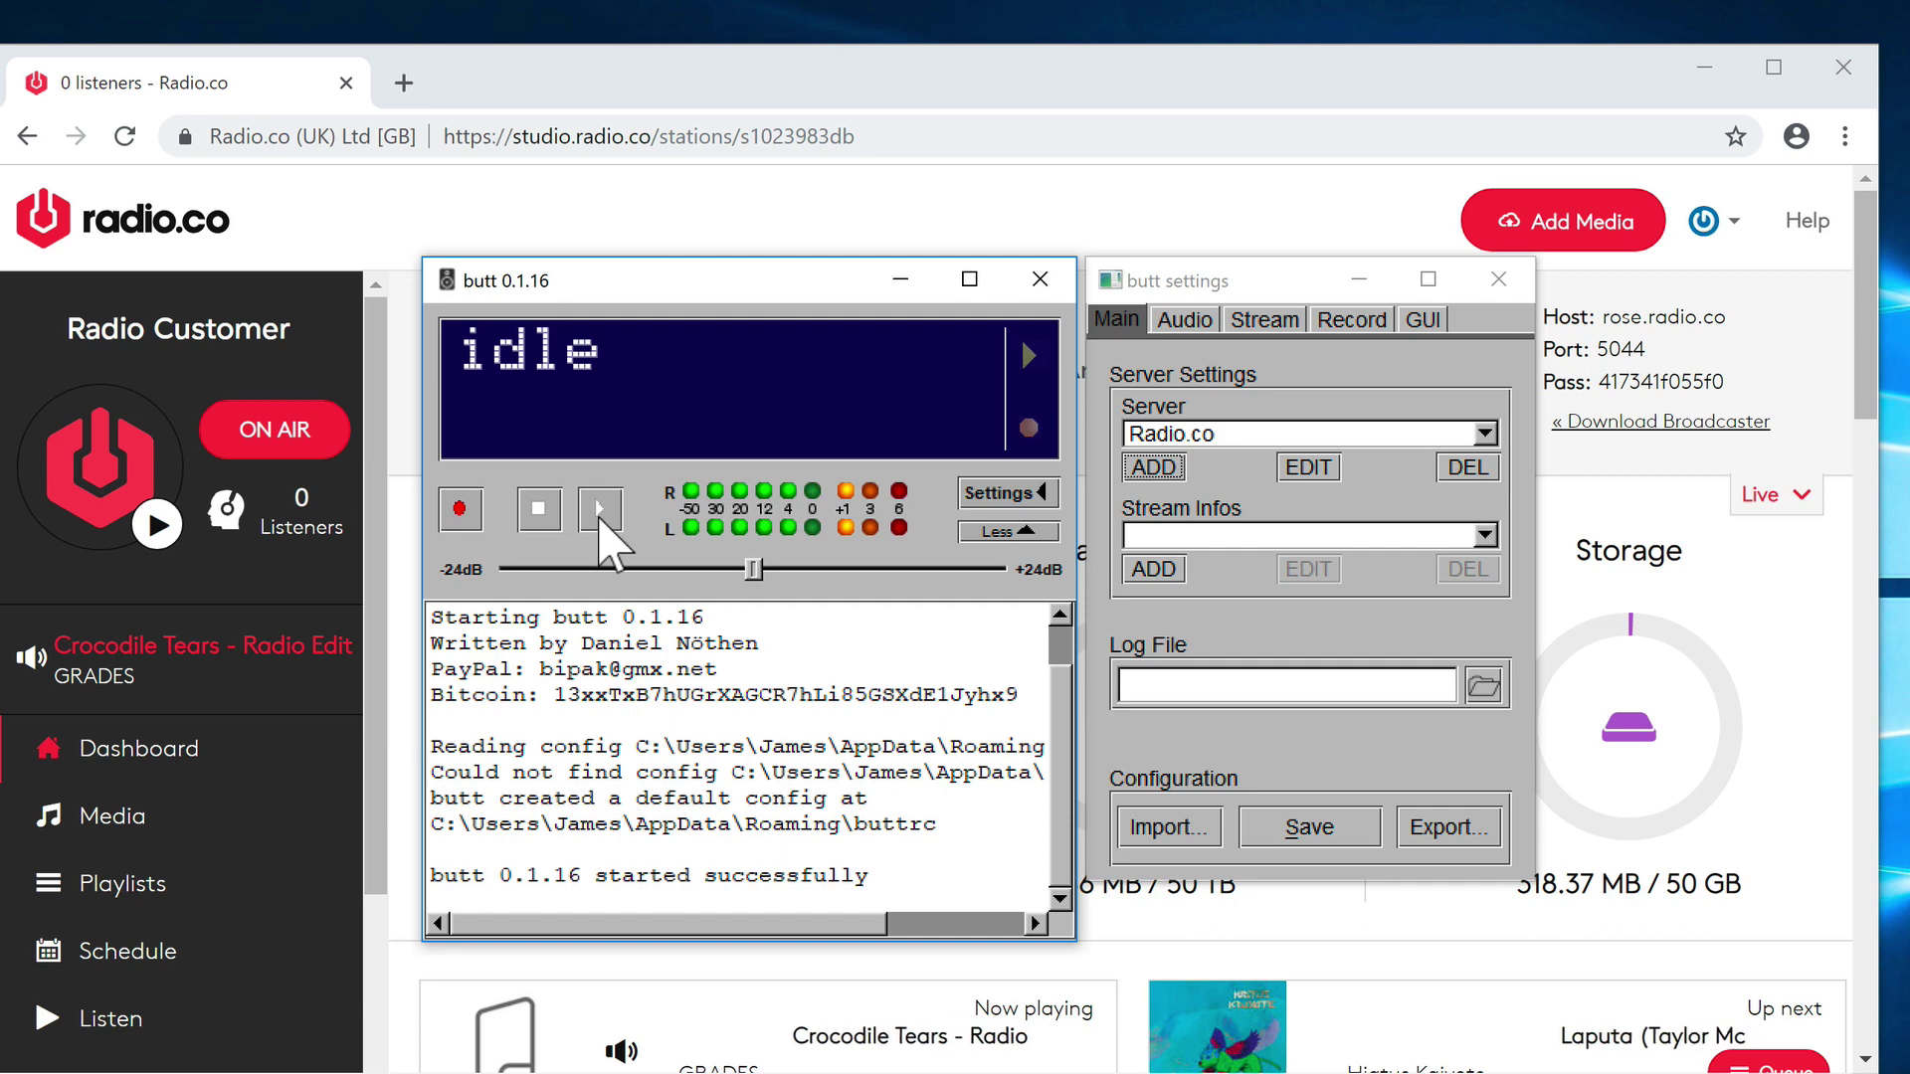
- Start butt streaming to rose.radio.co and move its window to confirm the station is On Air
left_click(599, 509)
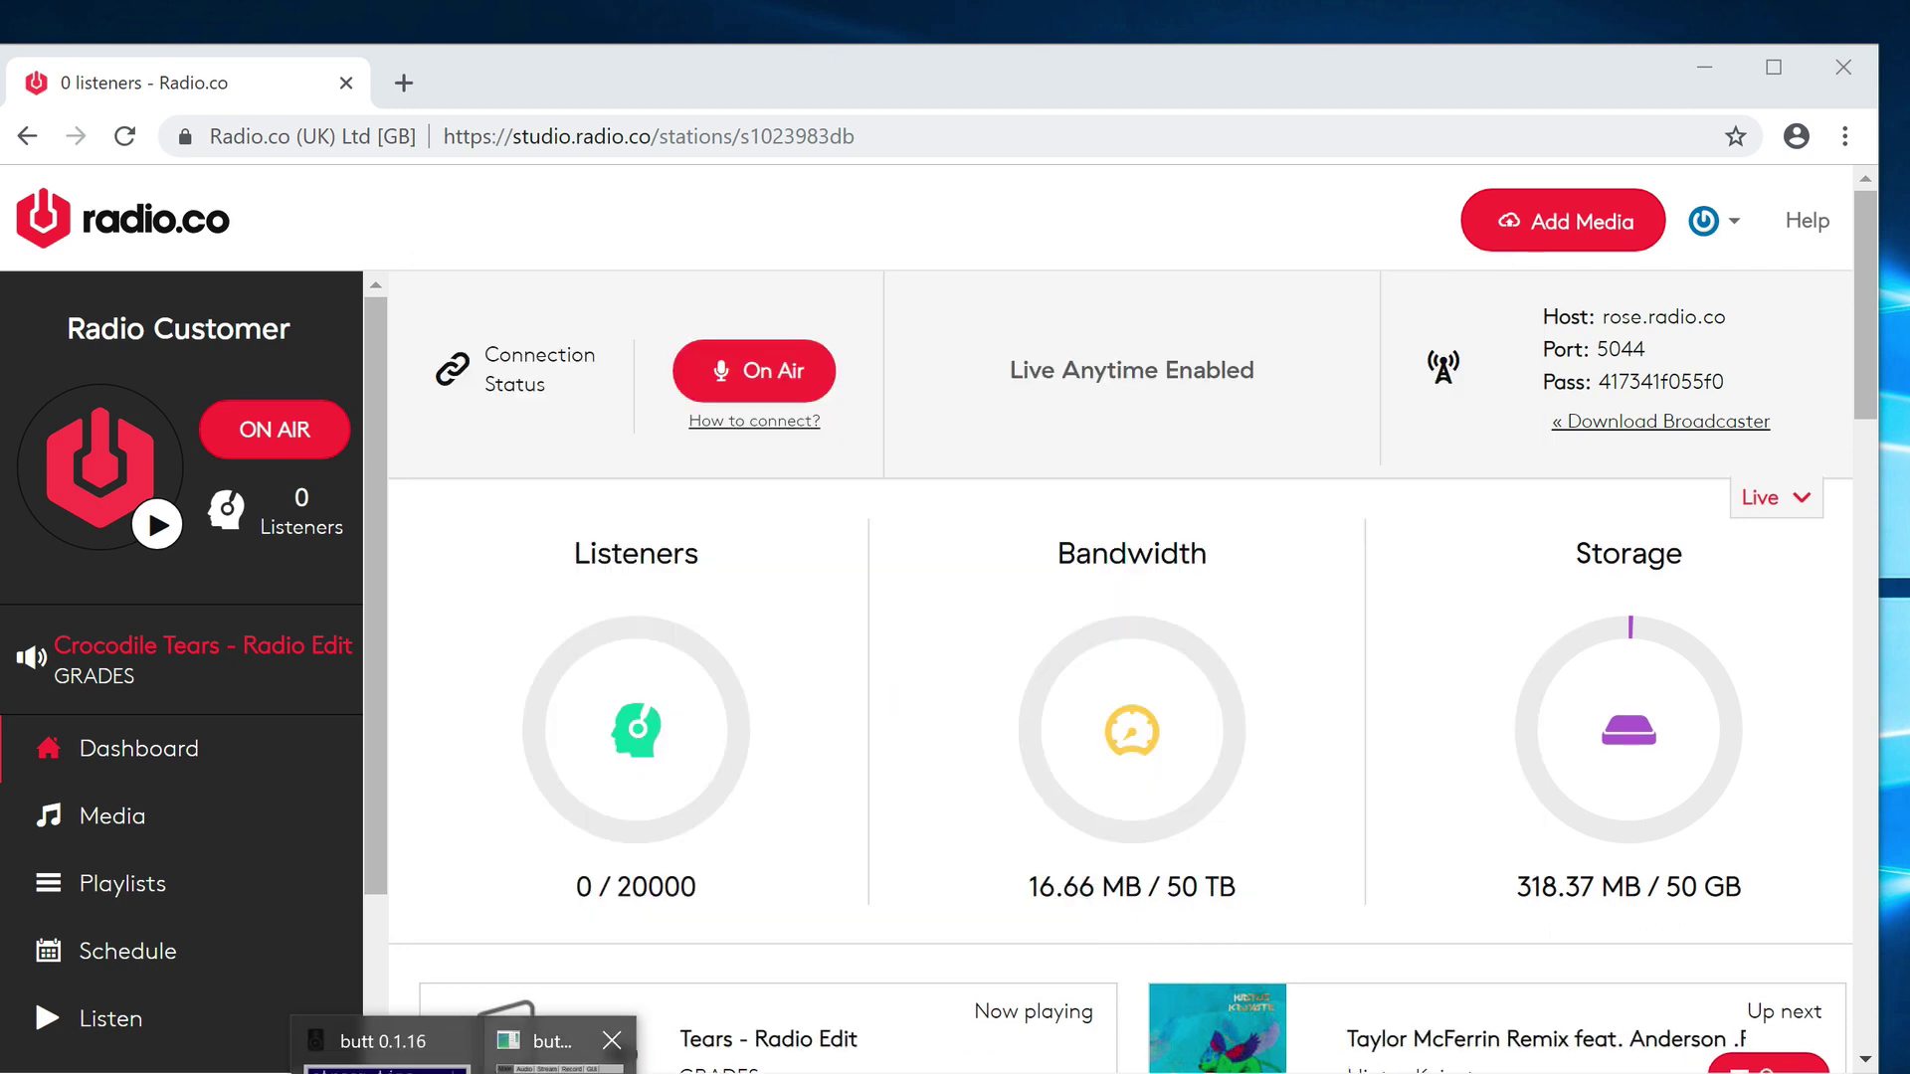
left_click(408, 1032)
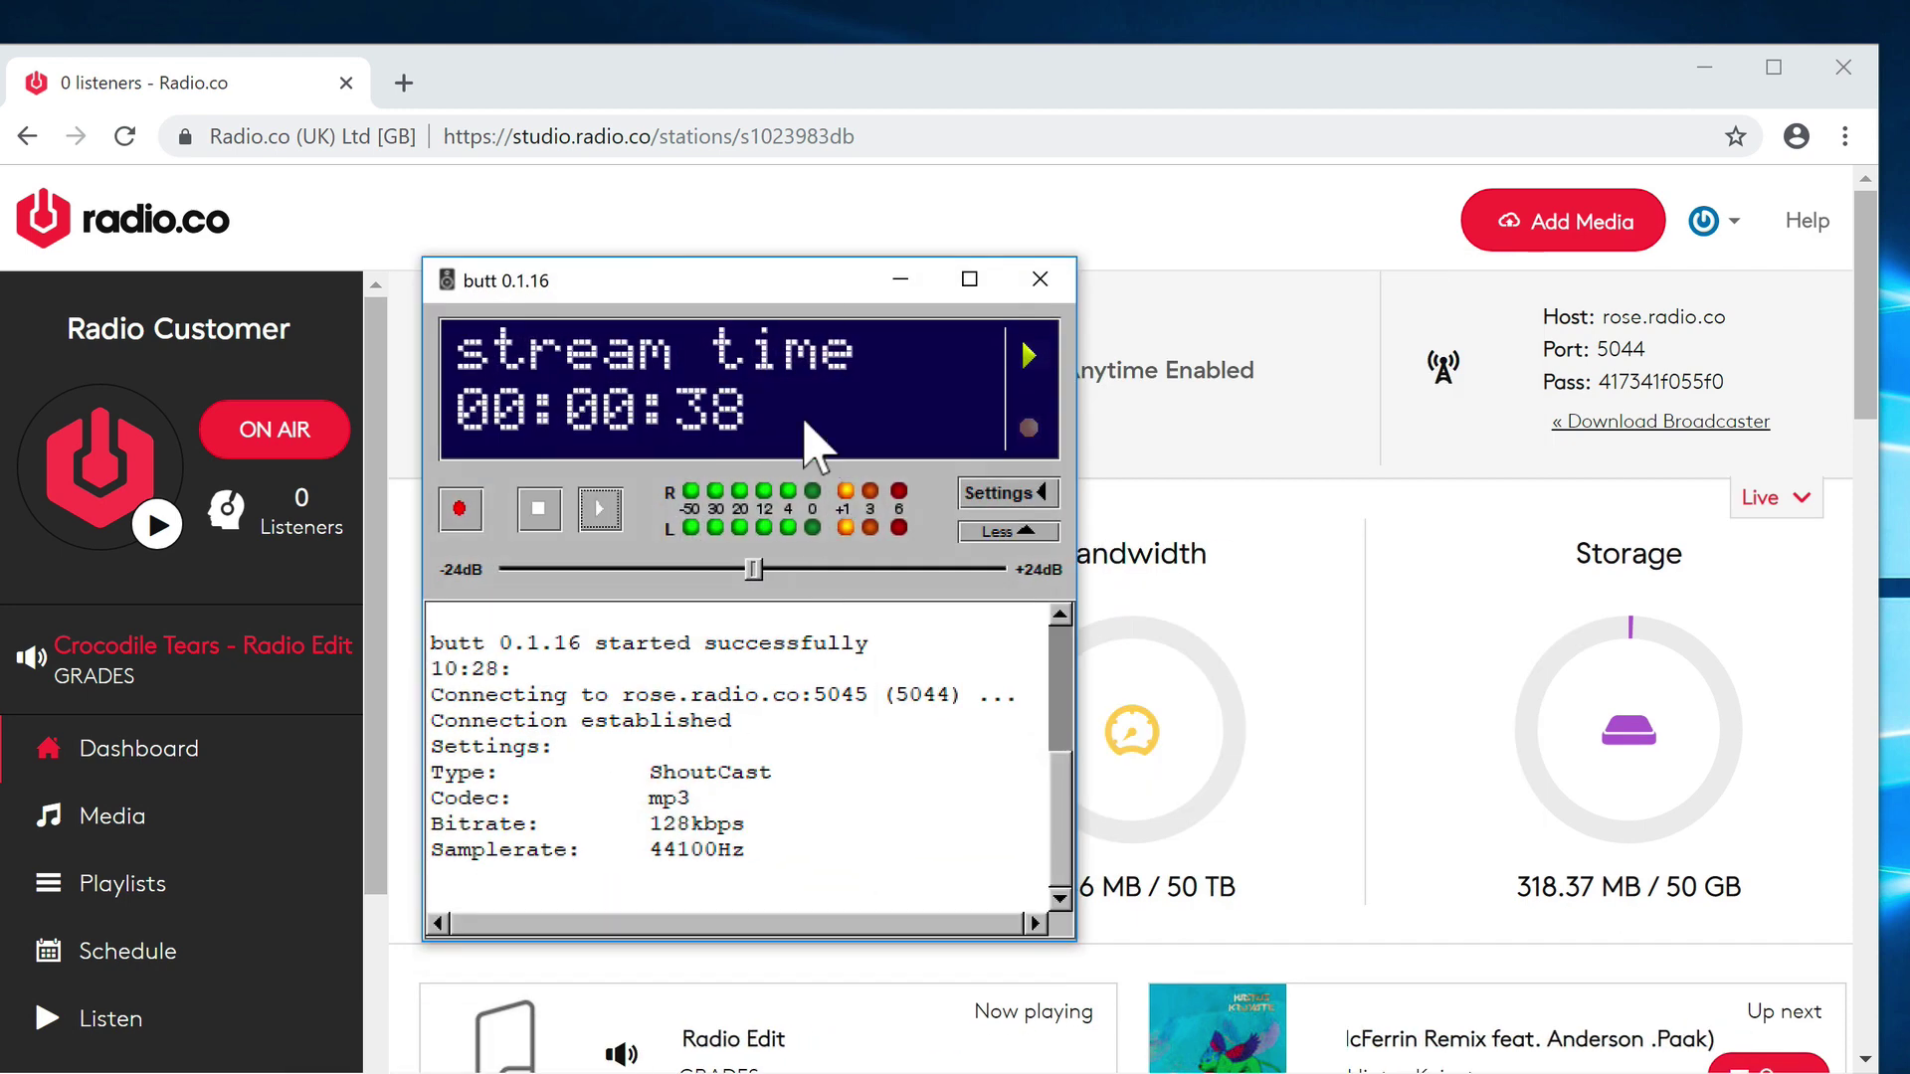
left_click_drag(767, 282, 1344, 259)
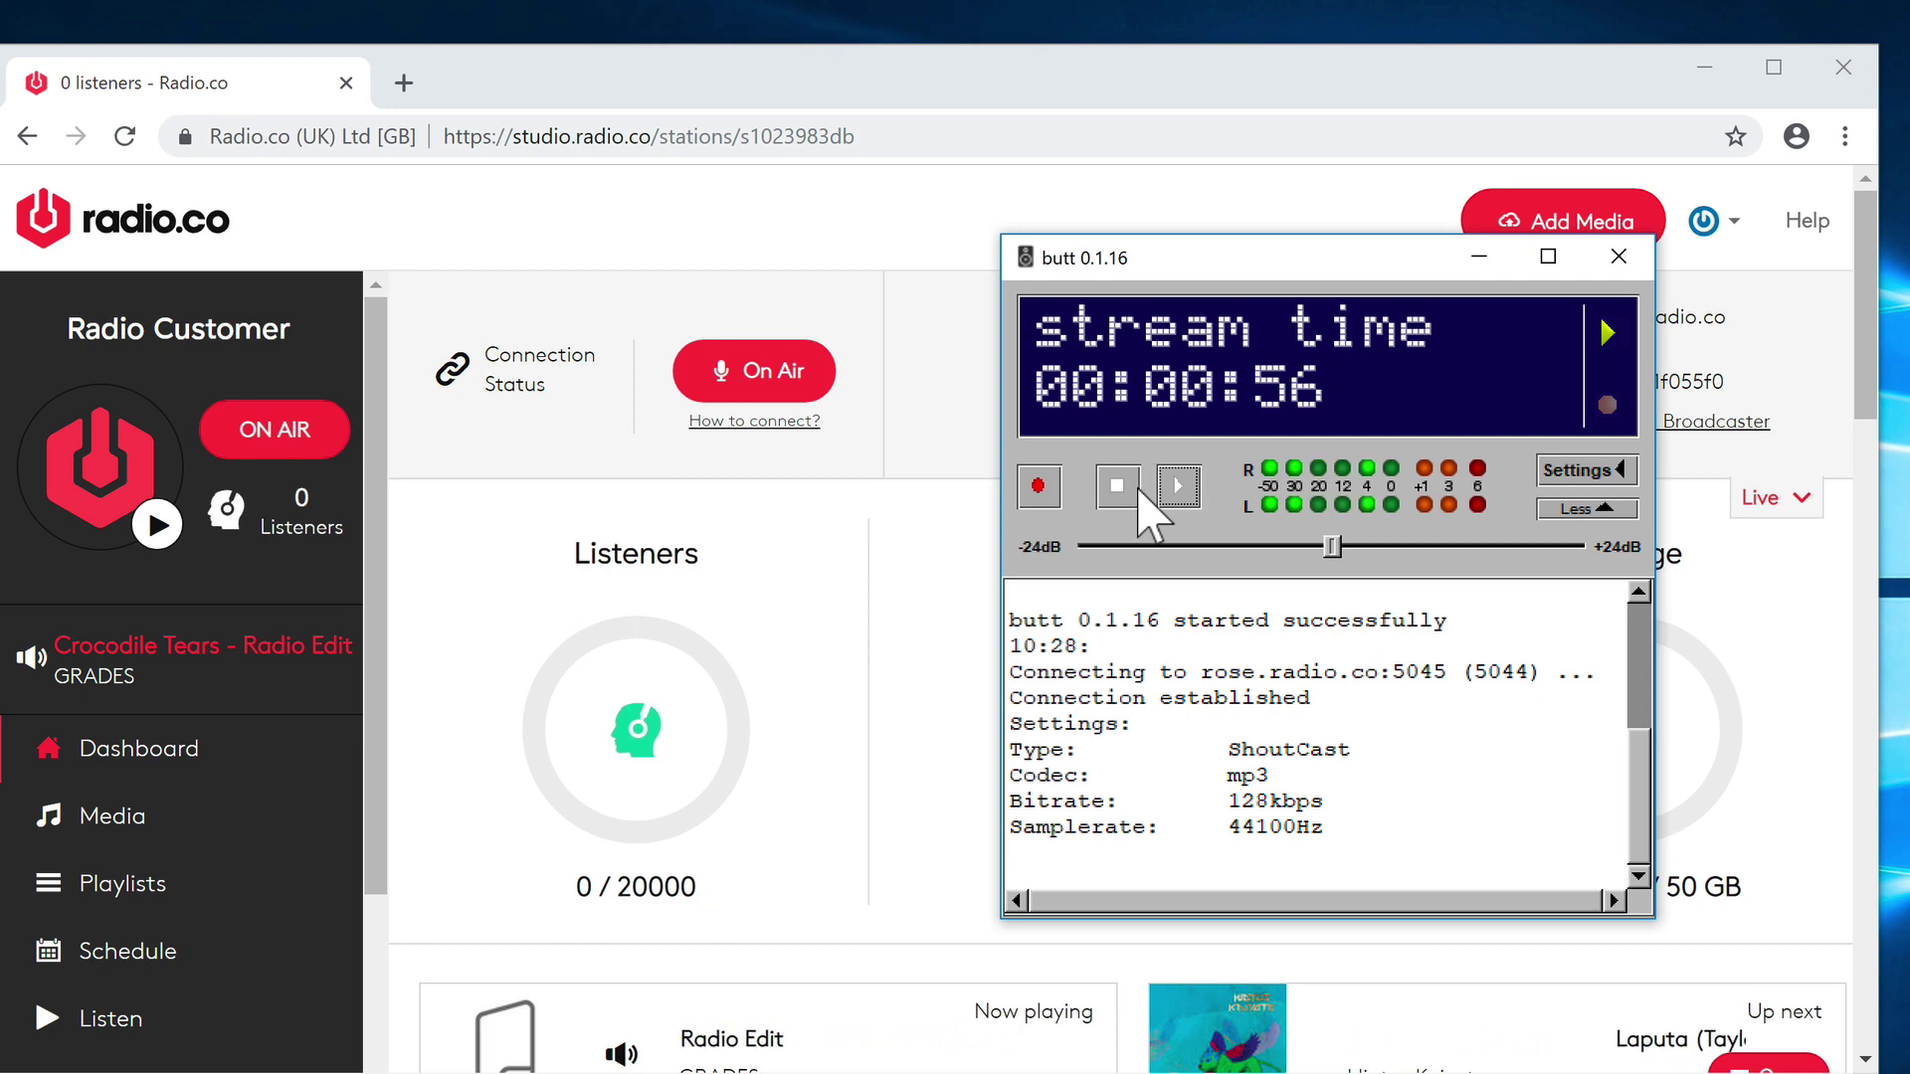
- Stop the BUTT stream so Radio.co shows Not Connected, then minimize BUTT to reveal the dashboard
left_click(1129, 488)
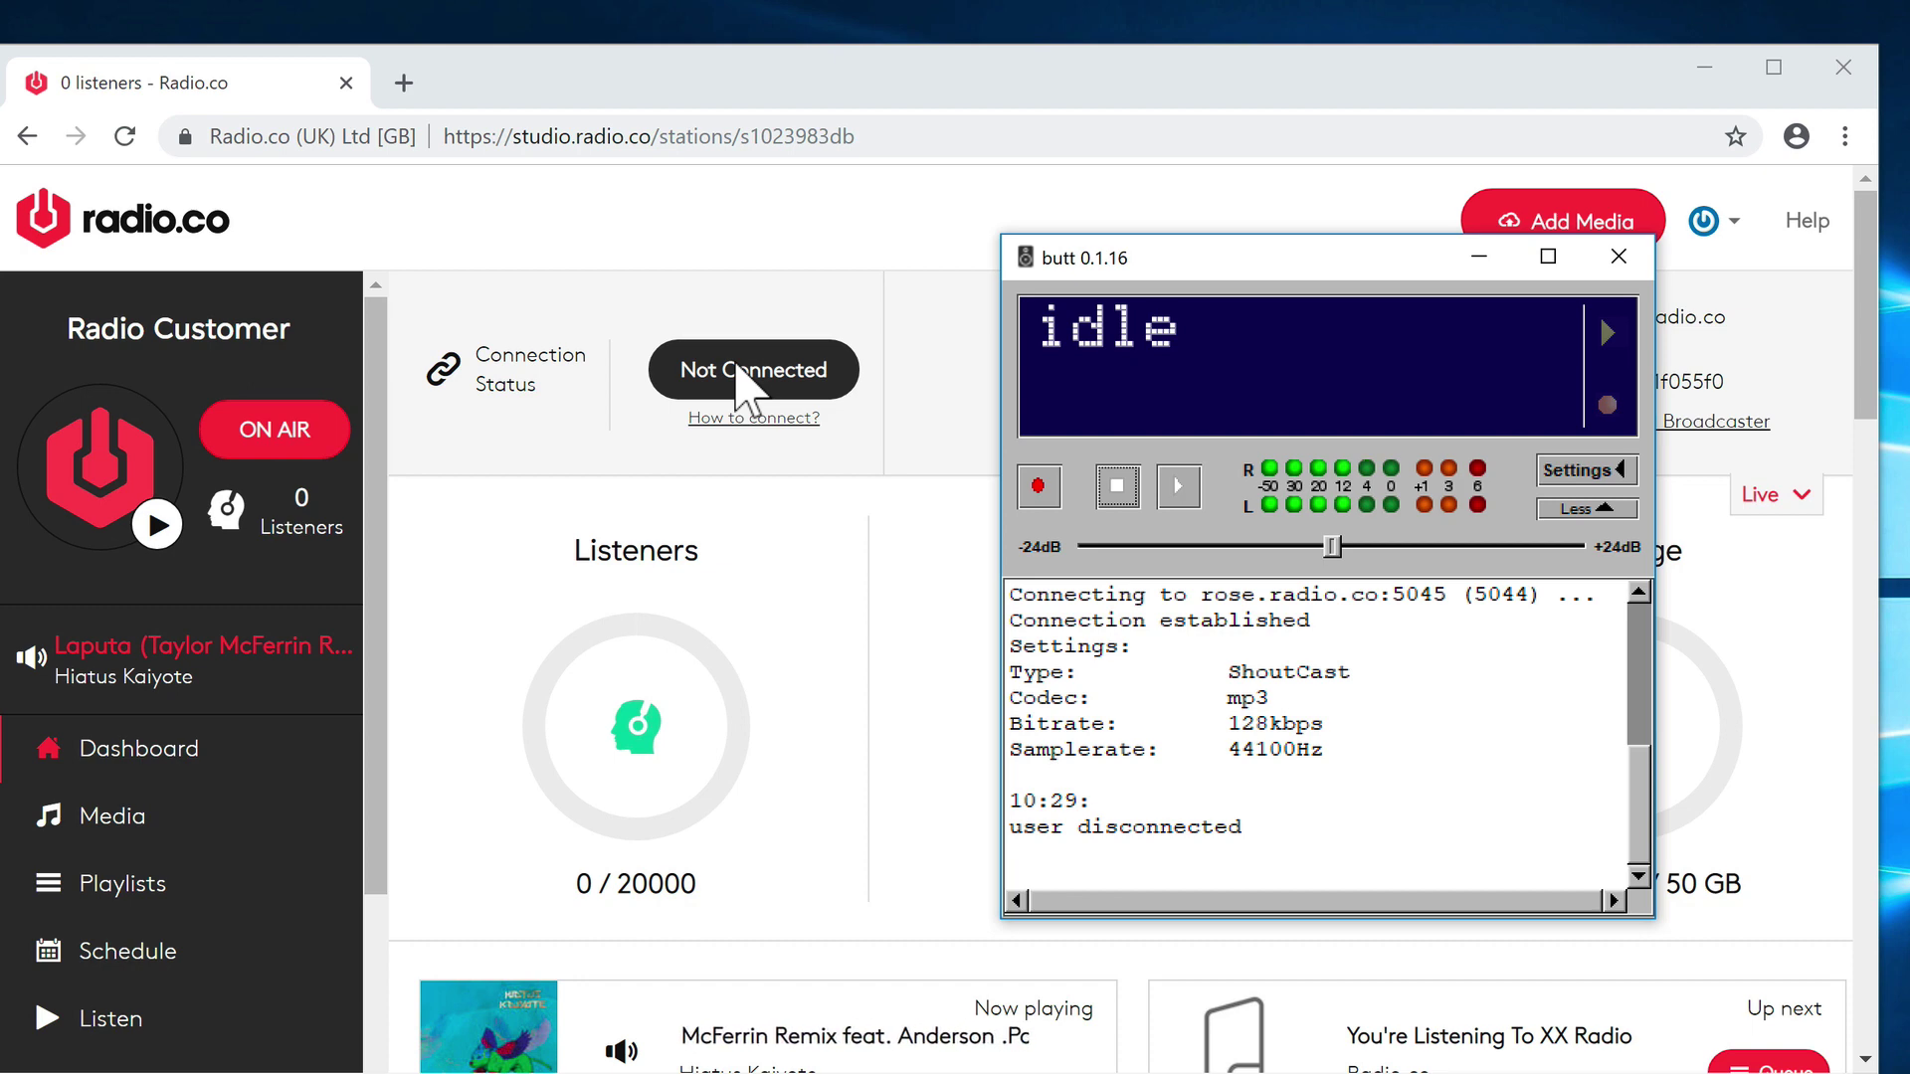
left_click(1479, 259)
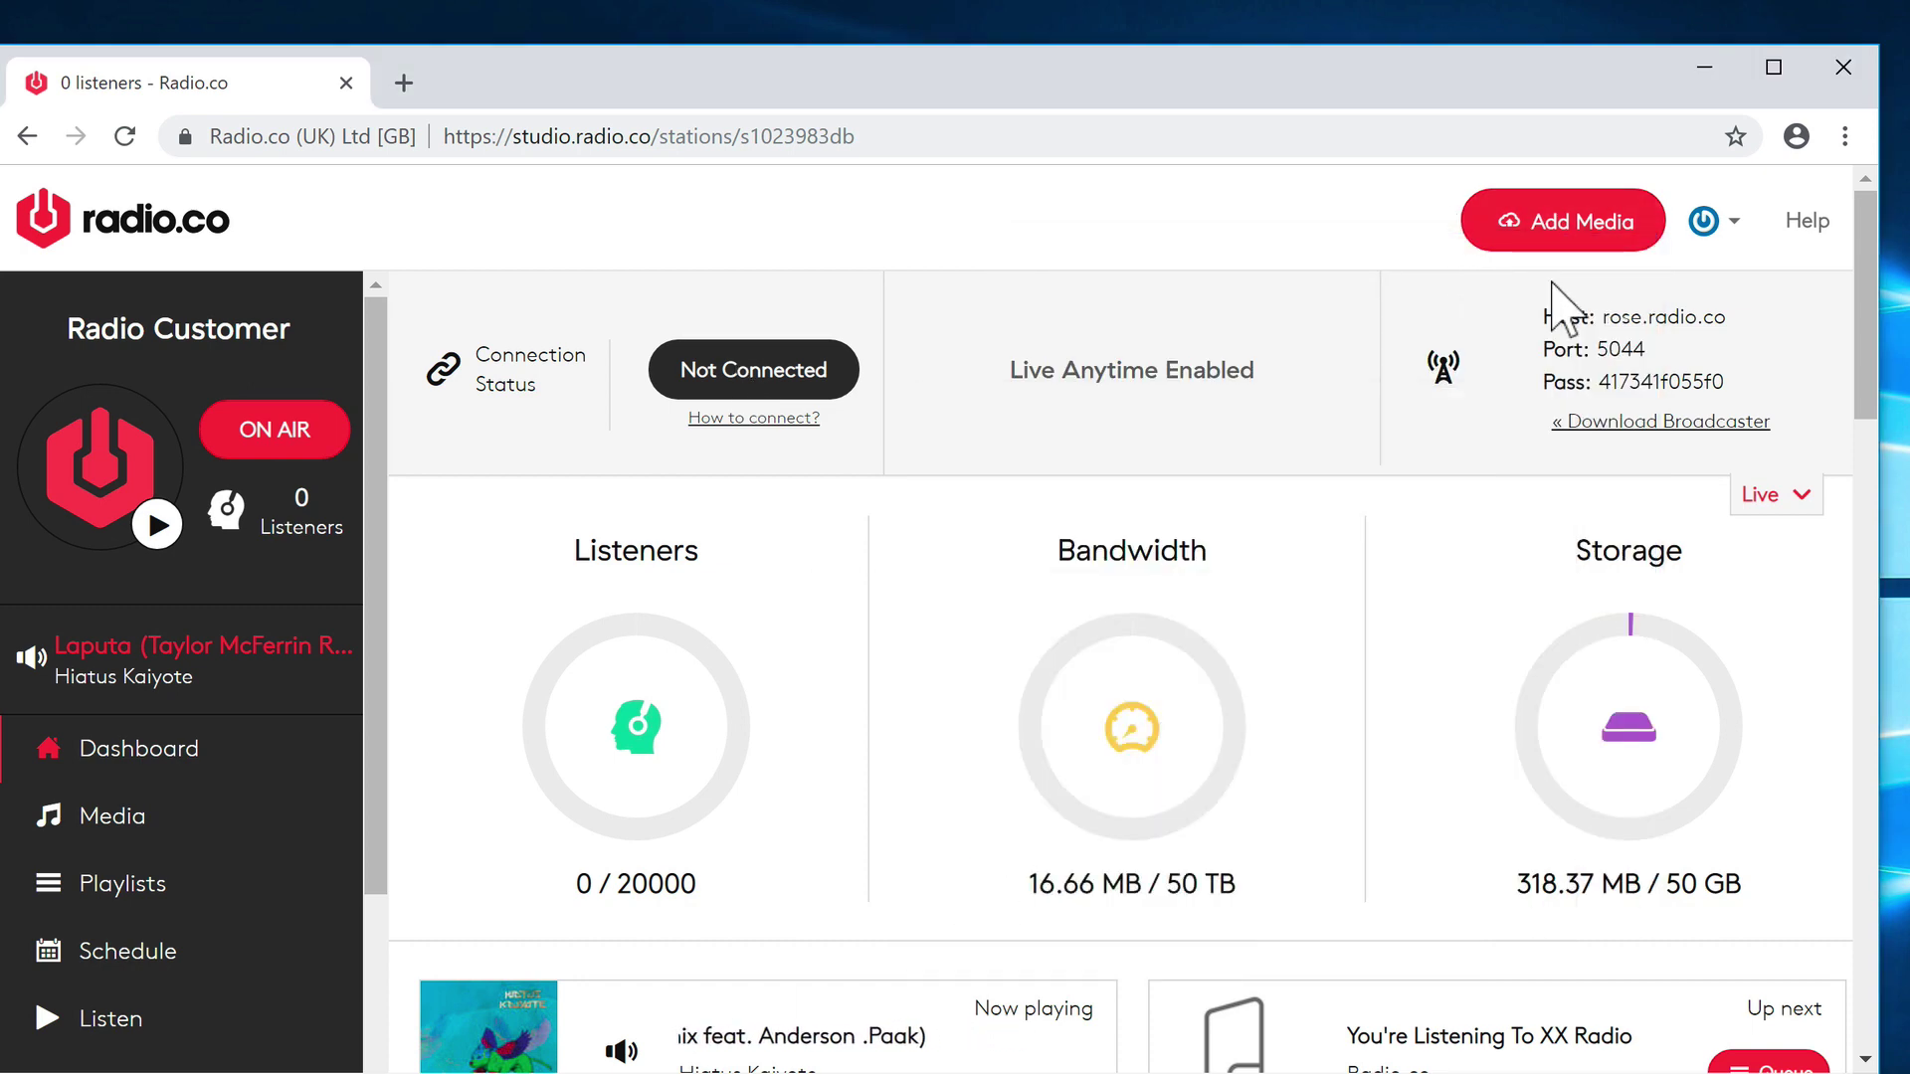